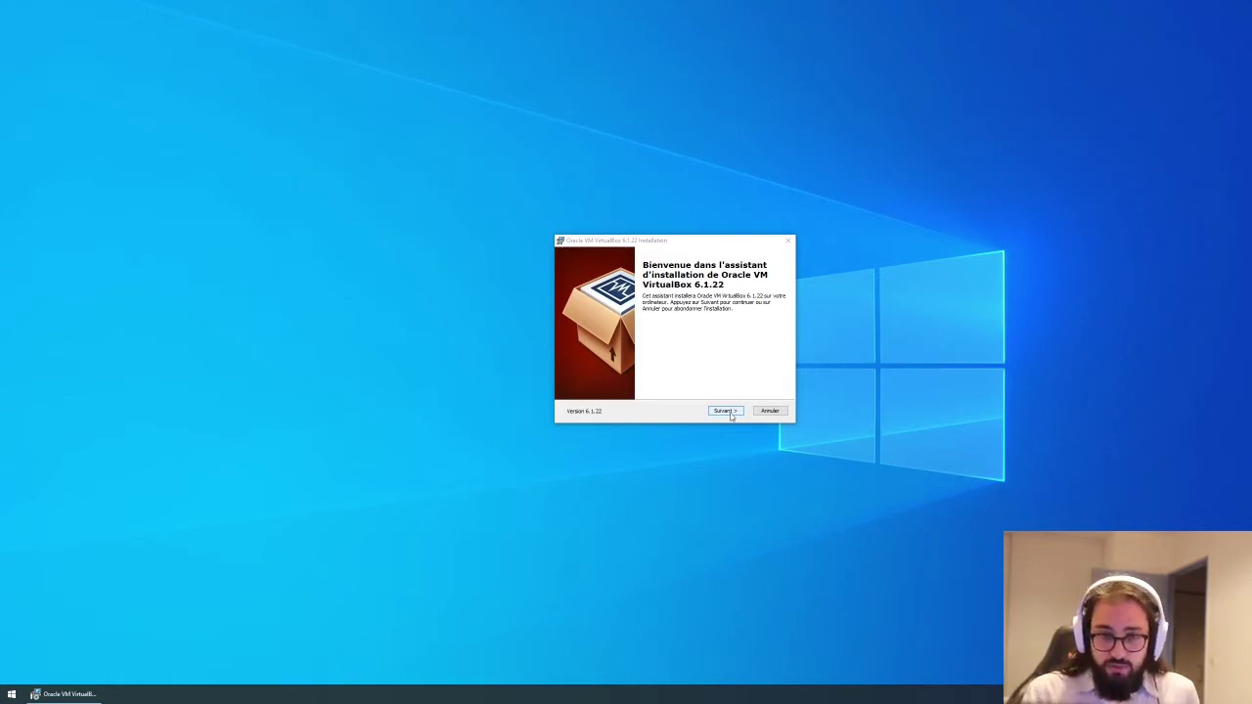
Advance through the welcome, custom setup and shortcut pages, keeping all default features and options.
click(724, 411)
click(678, 358)
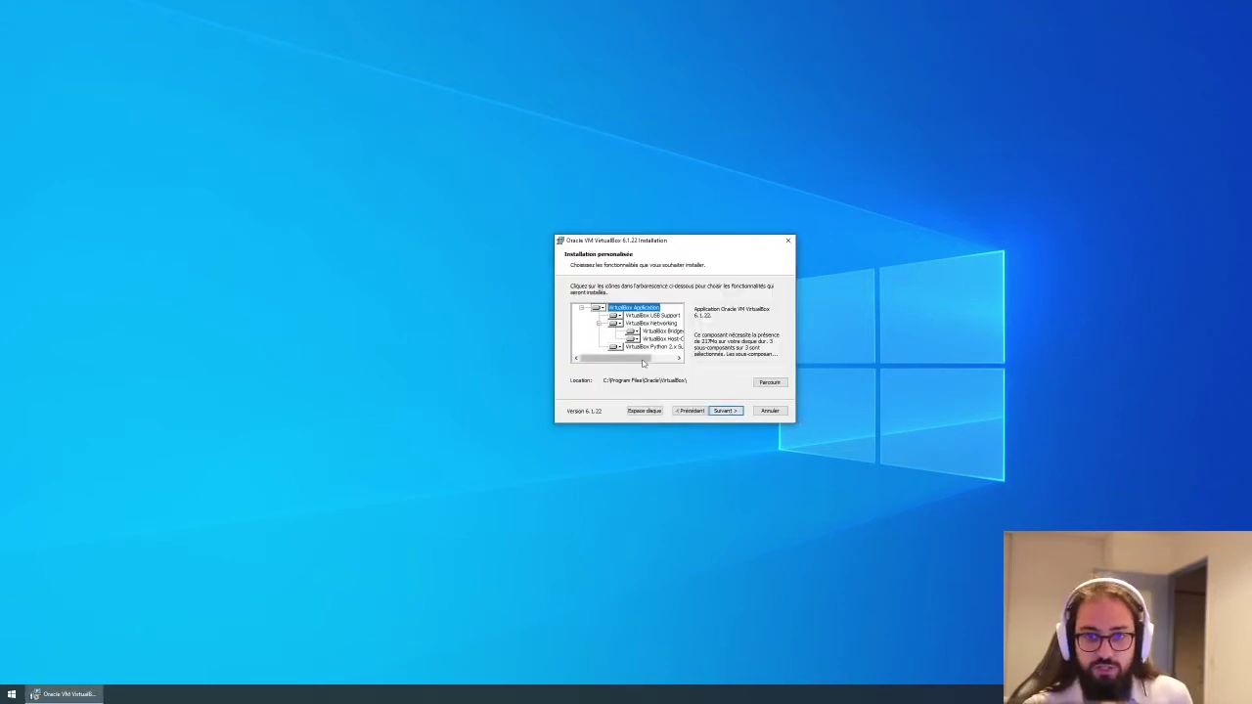
drag(673, 358, 474, 361)
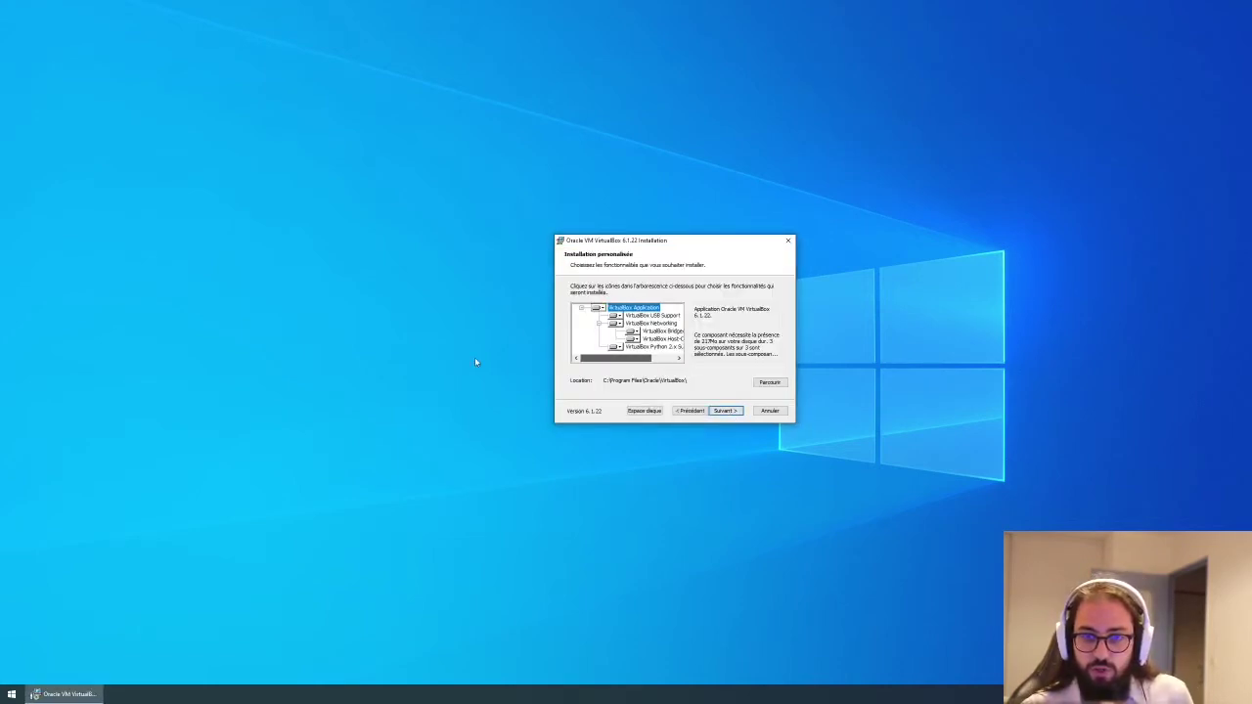
mouse_move(658, 360)
mouse_down()
mouse_move(710, 361)
mouse_move(640, 362)
mouse_up()
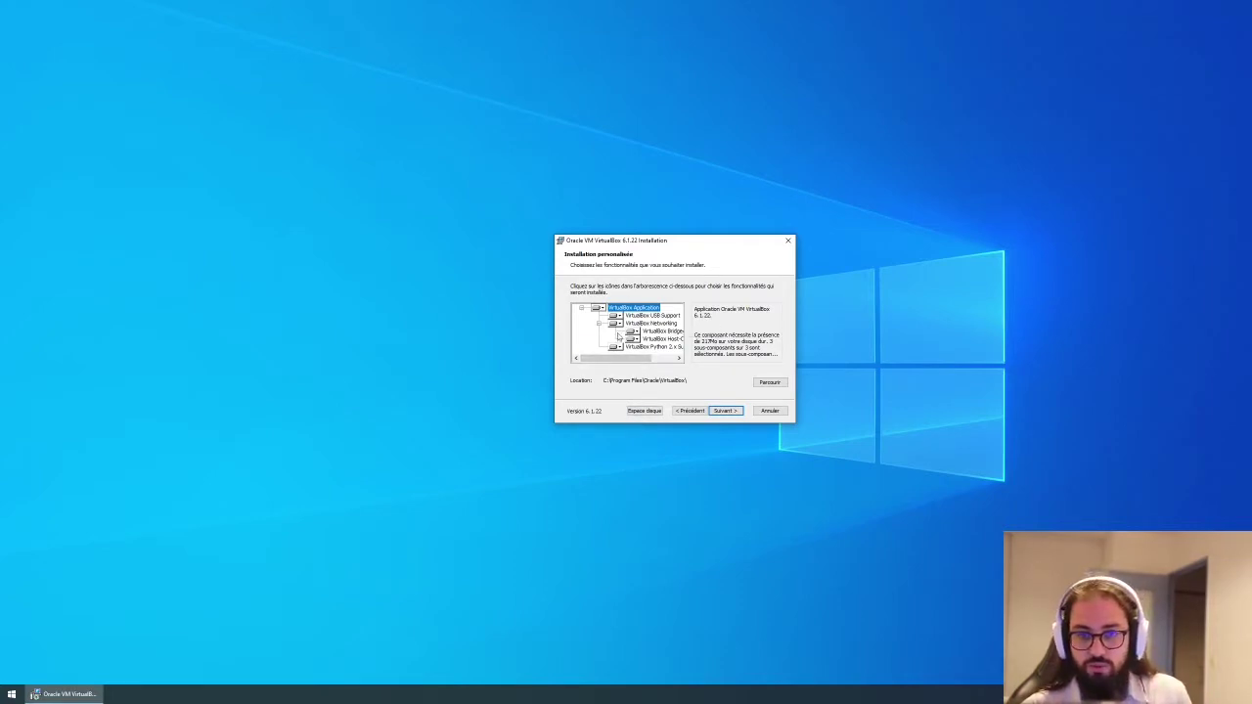
drag(608, 358, 724, 406)
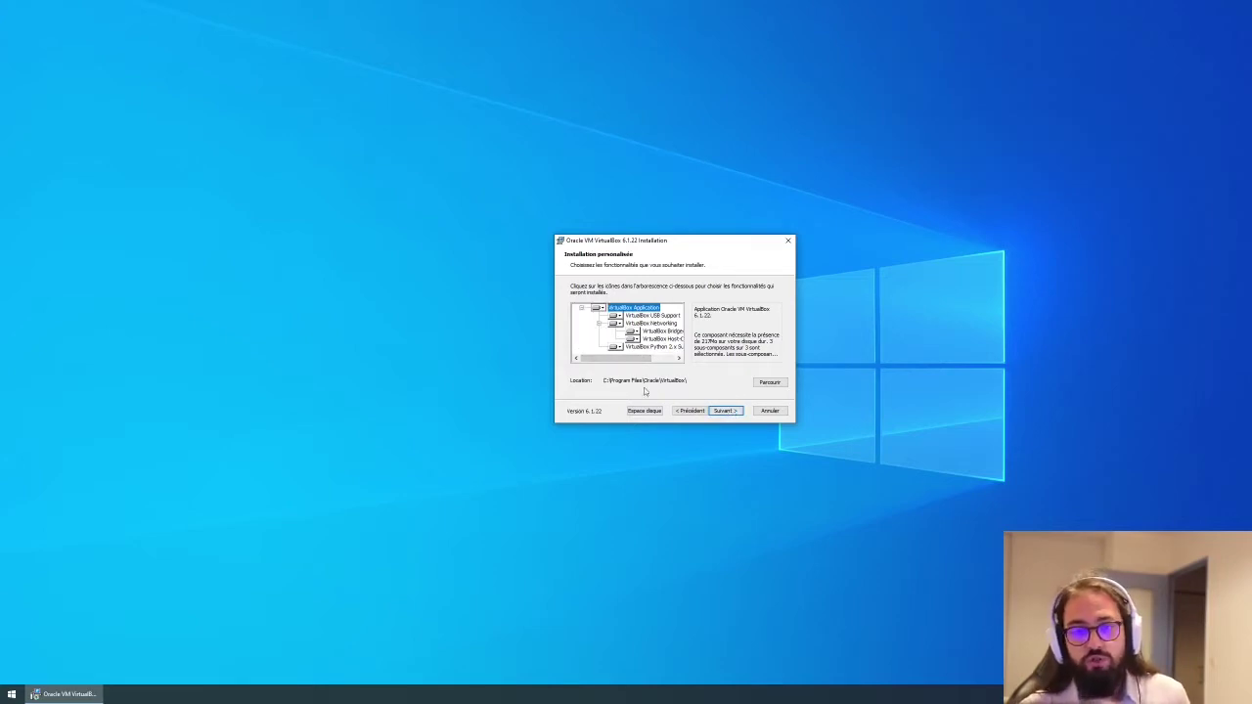
click(724, 411)
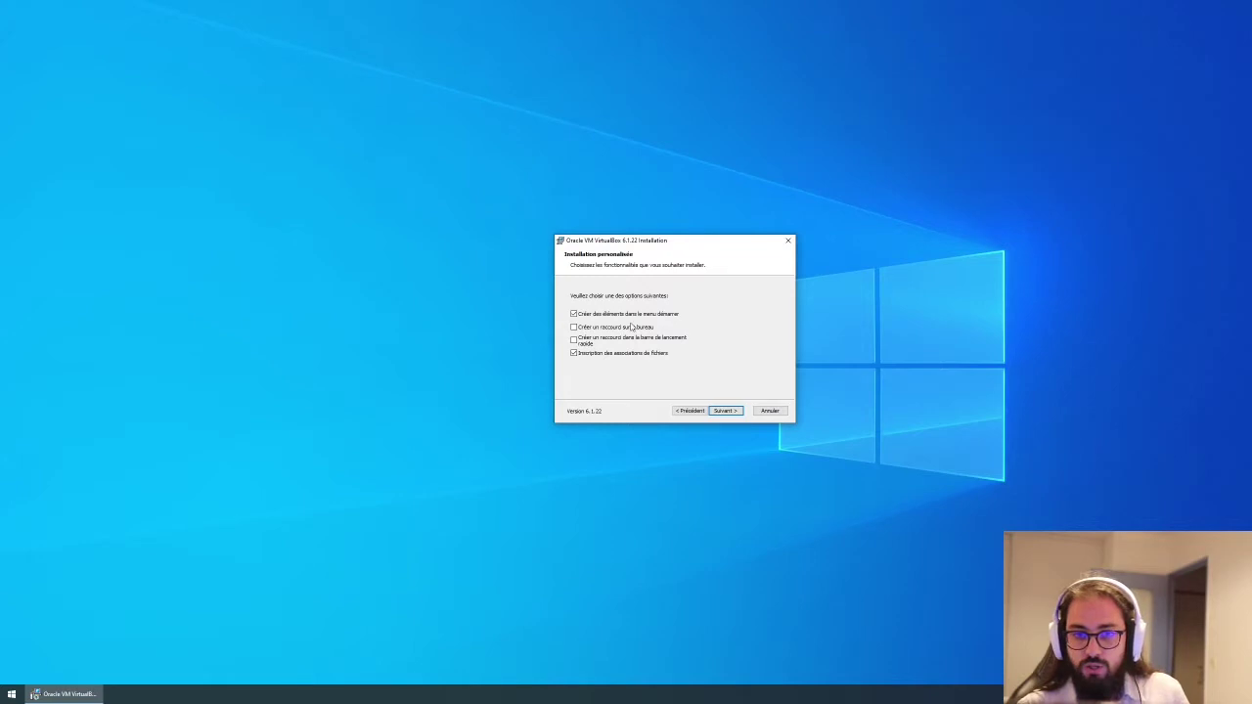
click(724, 411)
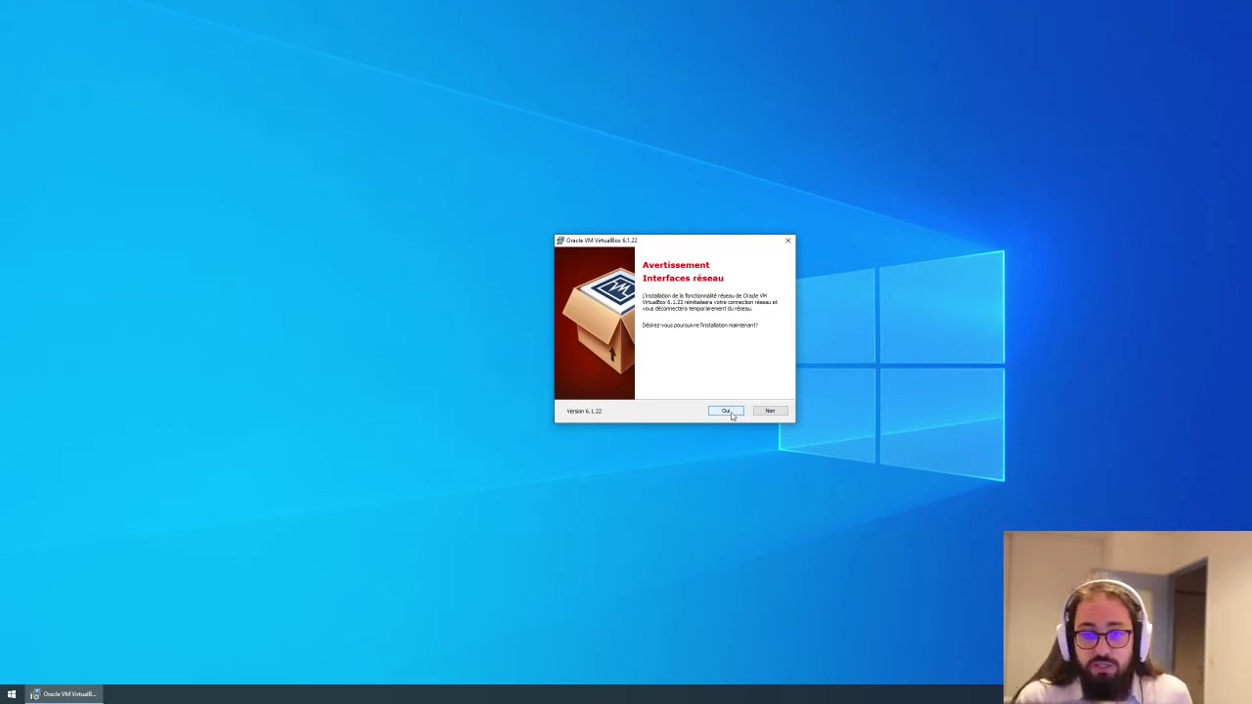
Accept the network disconnection warning, install VirtualBox 6.1.22 and launch the Manager on finishing.
click(725, 410)
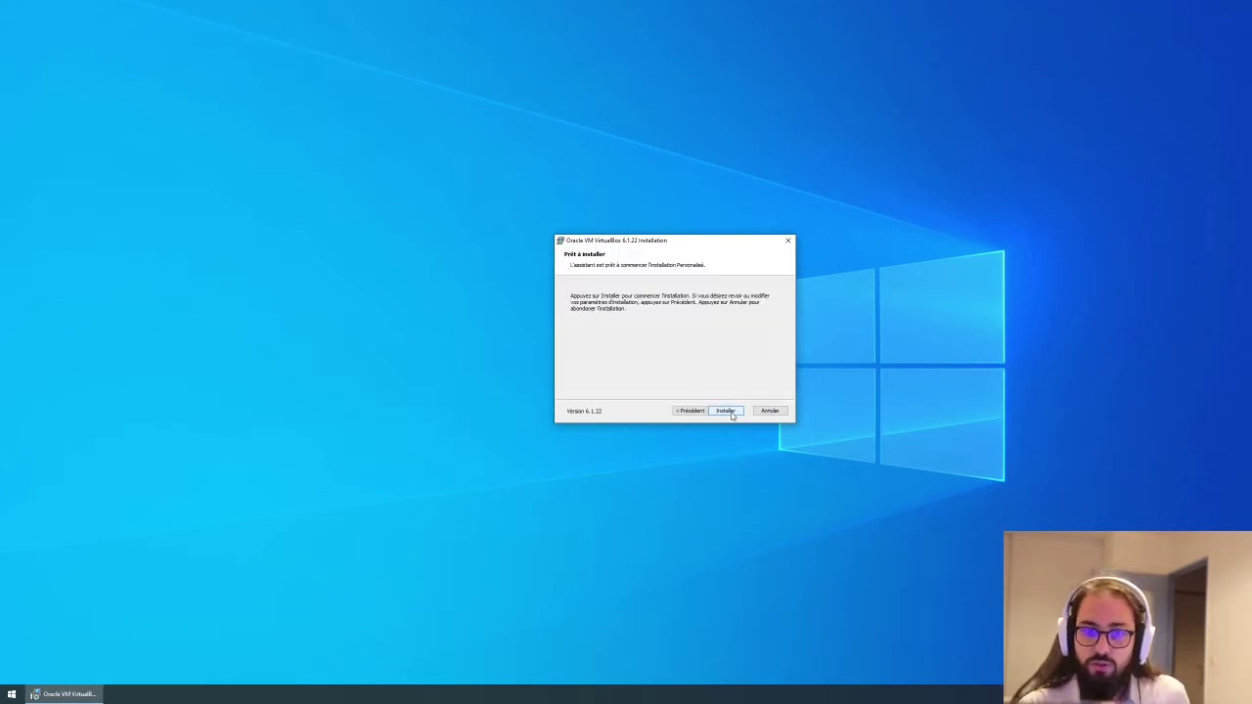
click(727, 411)
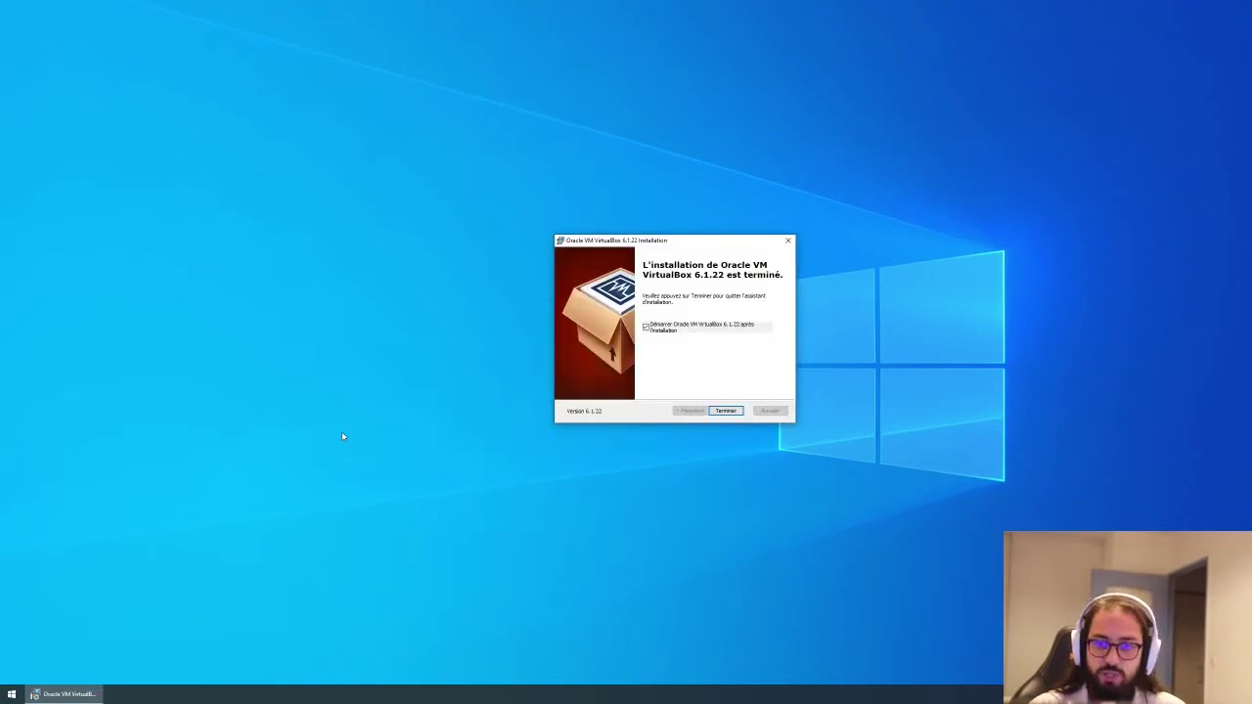
click(724, 410)
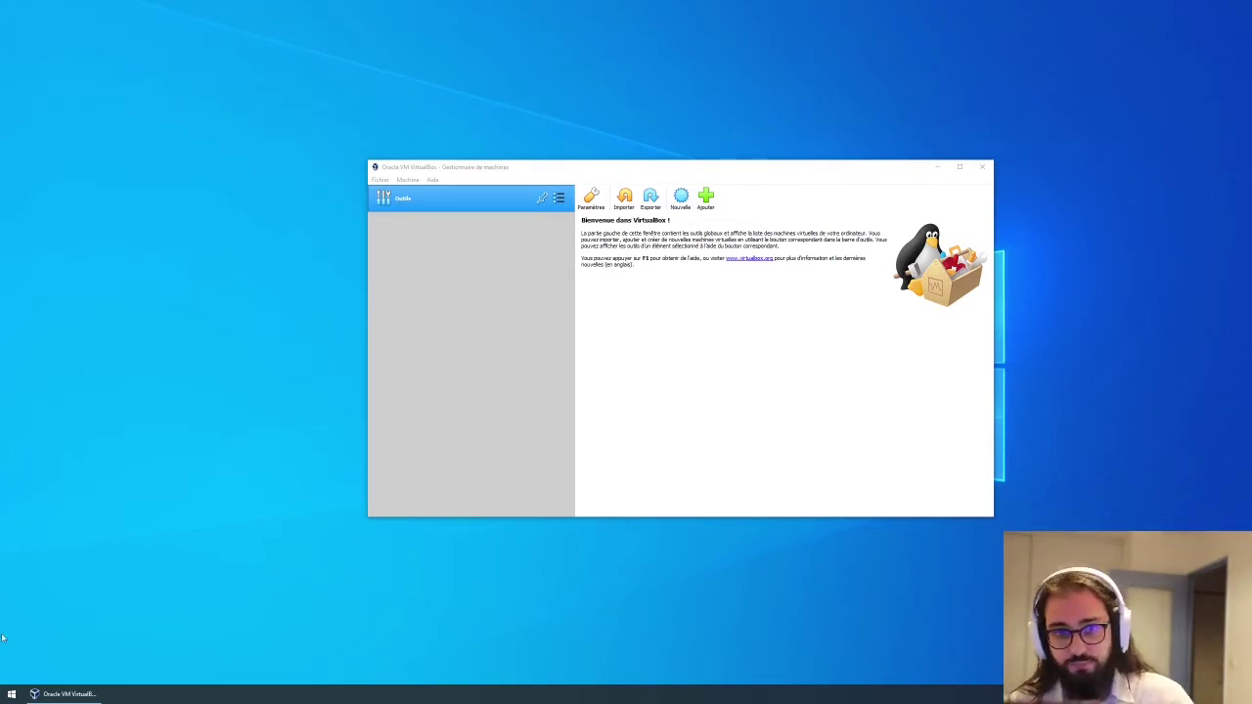
Maximize the Manager and start a new machine named Fedora, type Linux, Fedora (64-bit).
click(960, 169)
click(960, 169)
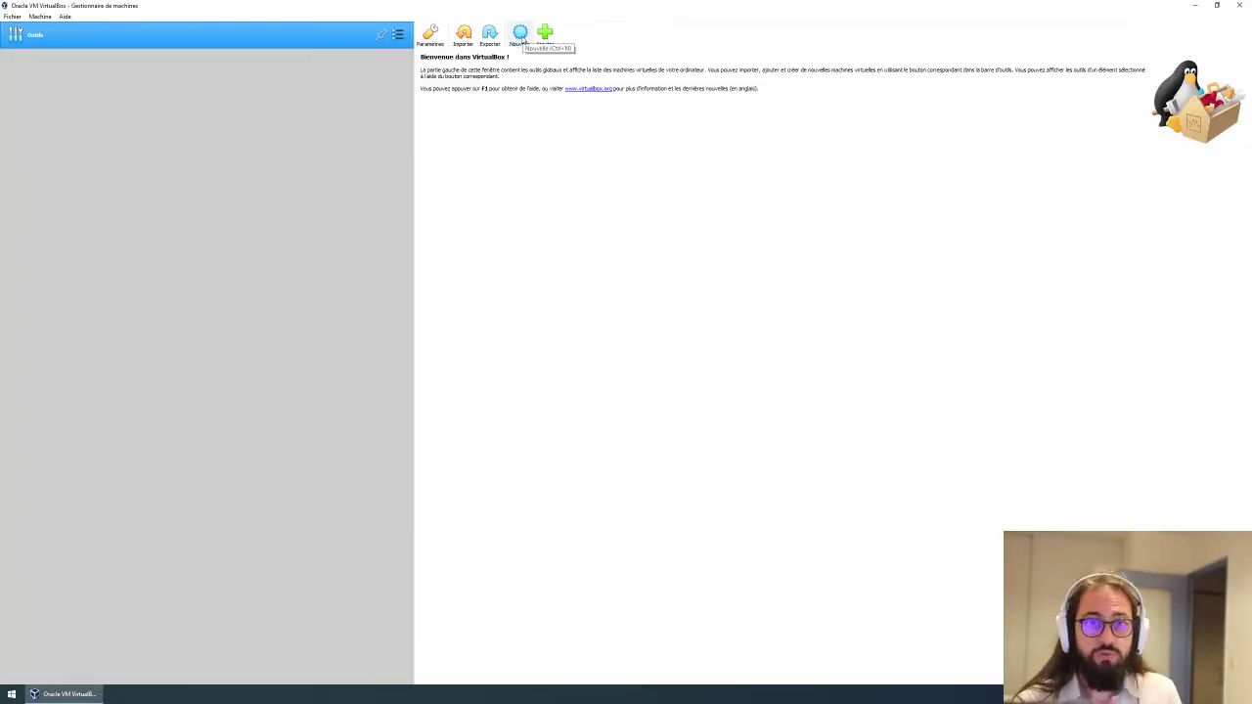
click(522, 39)
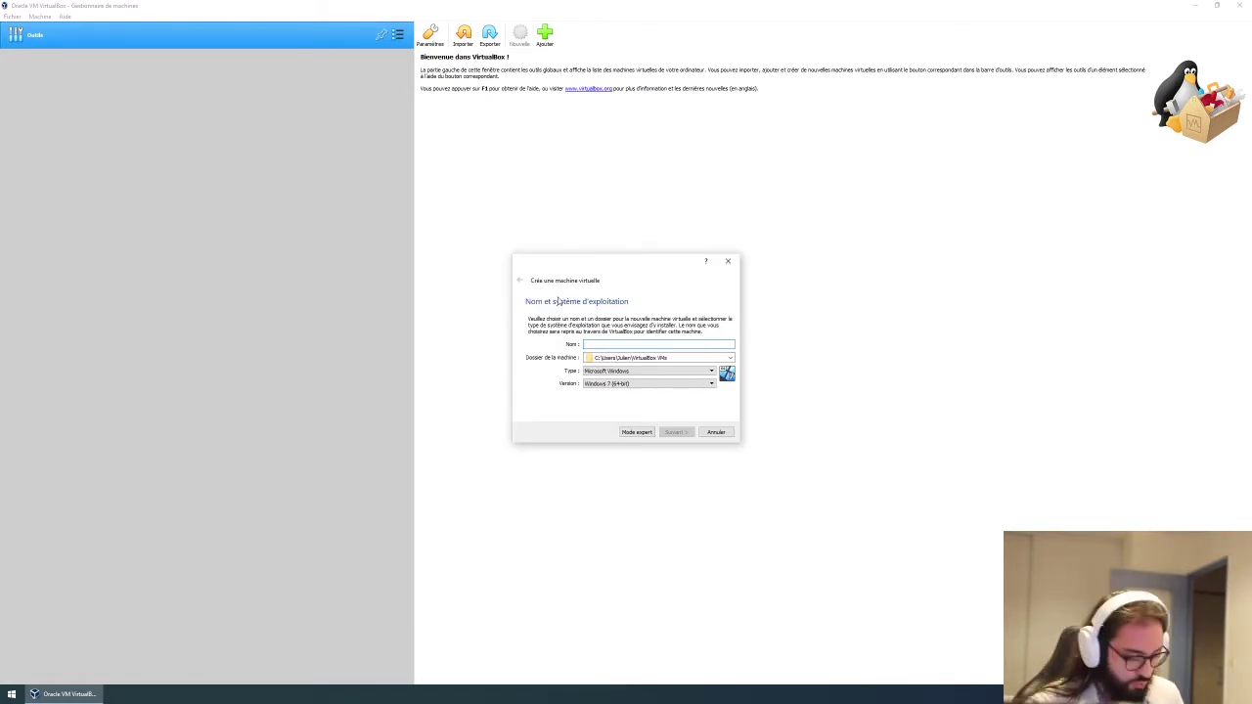
text(Fedora)
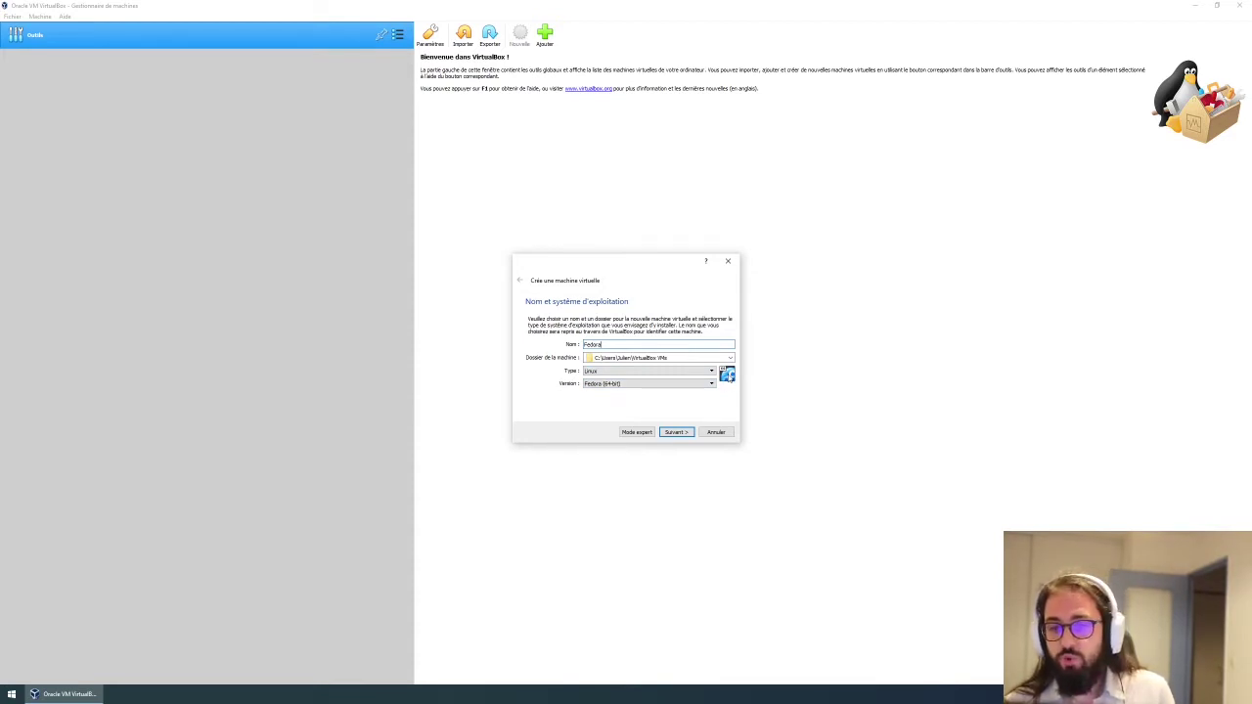
click(673, 433)
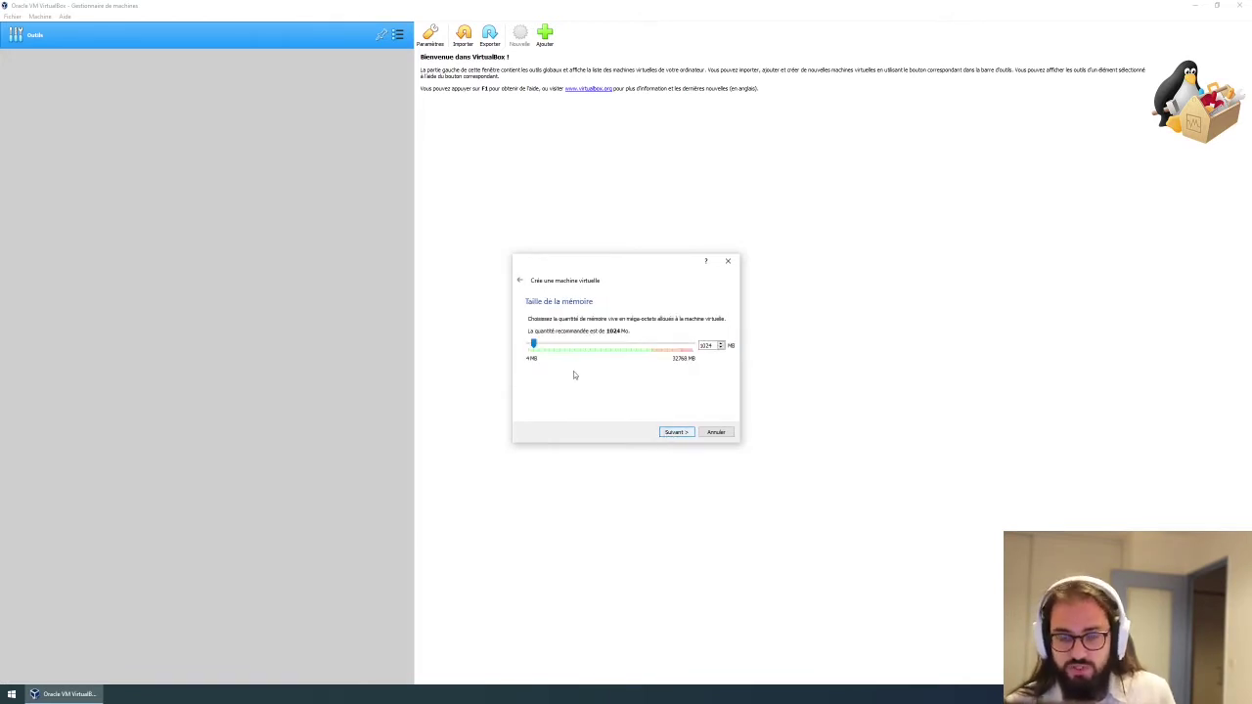
Raise the Fedora machine's memory from 1024 MB to 2048 MB.
drag(534, 348, 540, 349)
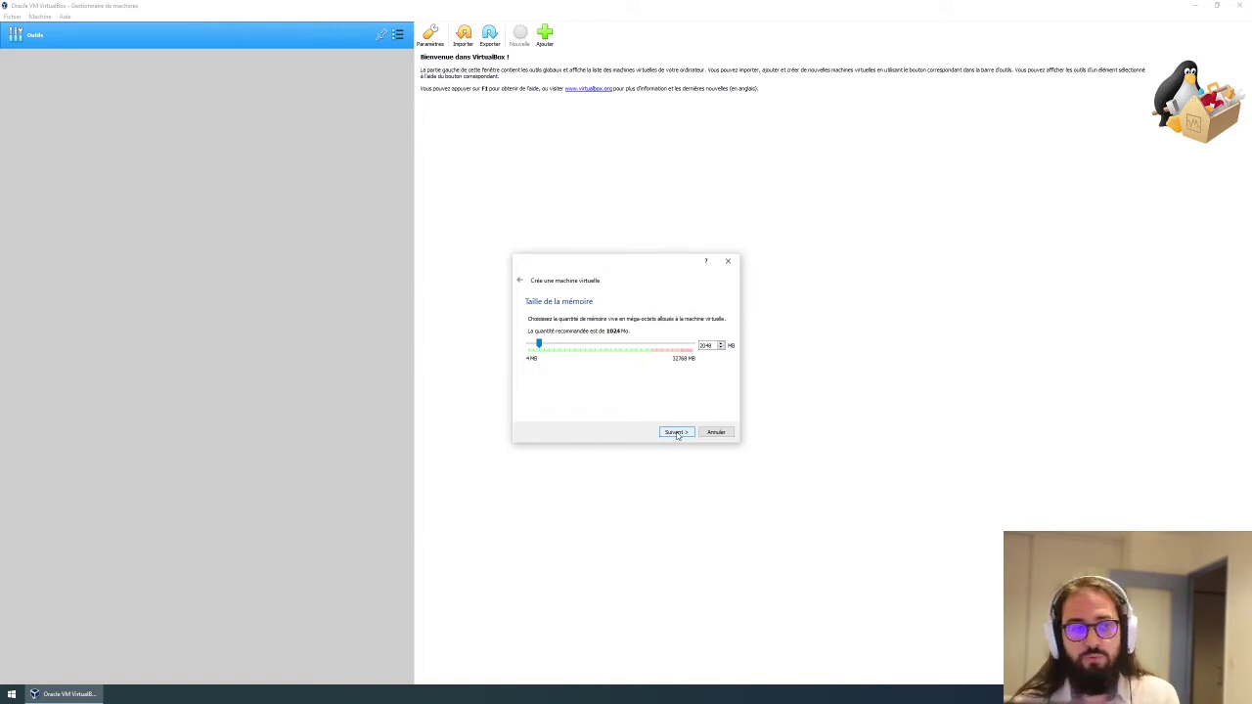
click(676, 433)
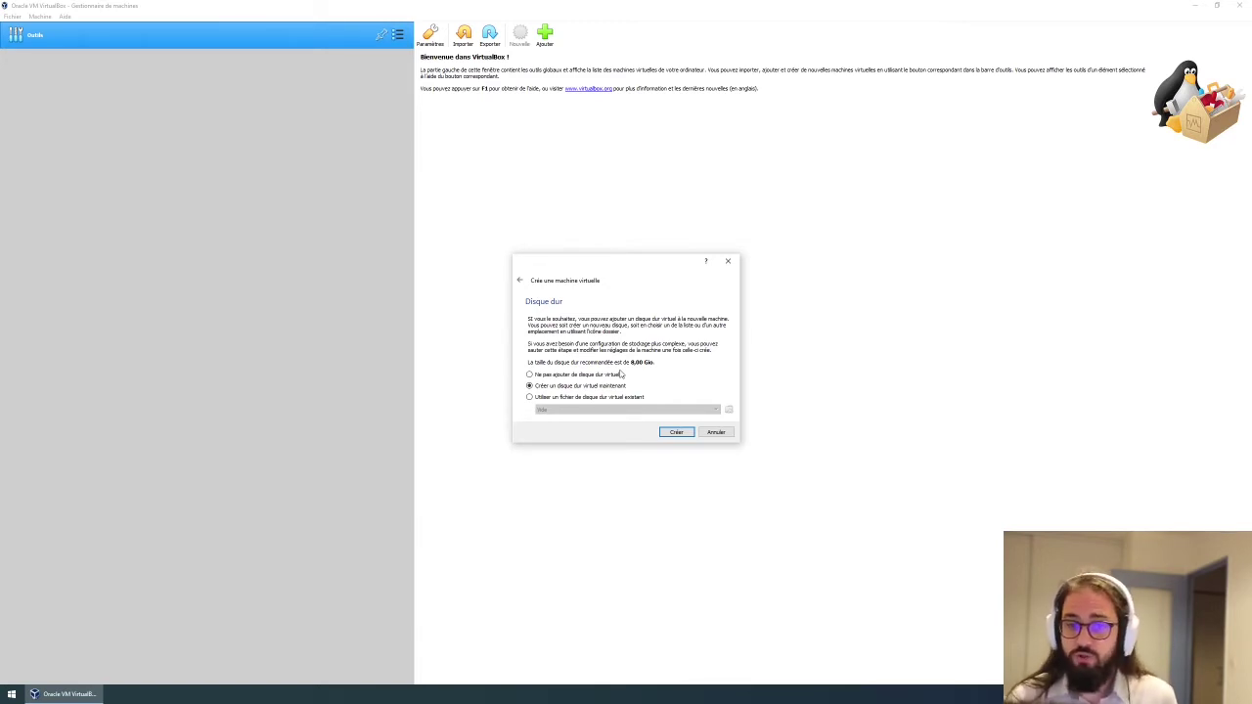
Choose to create a new virtual hard disk in VDI format.
click(675, 432)
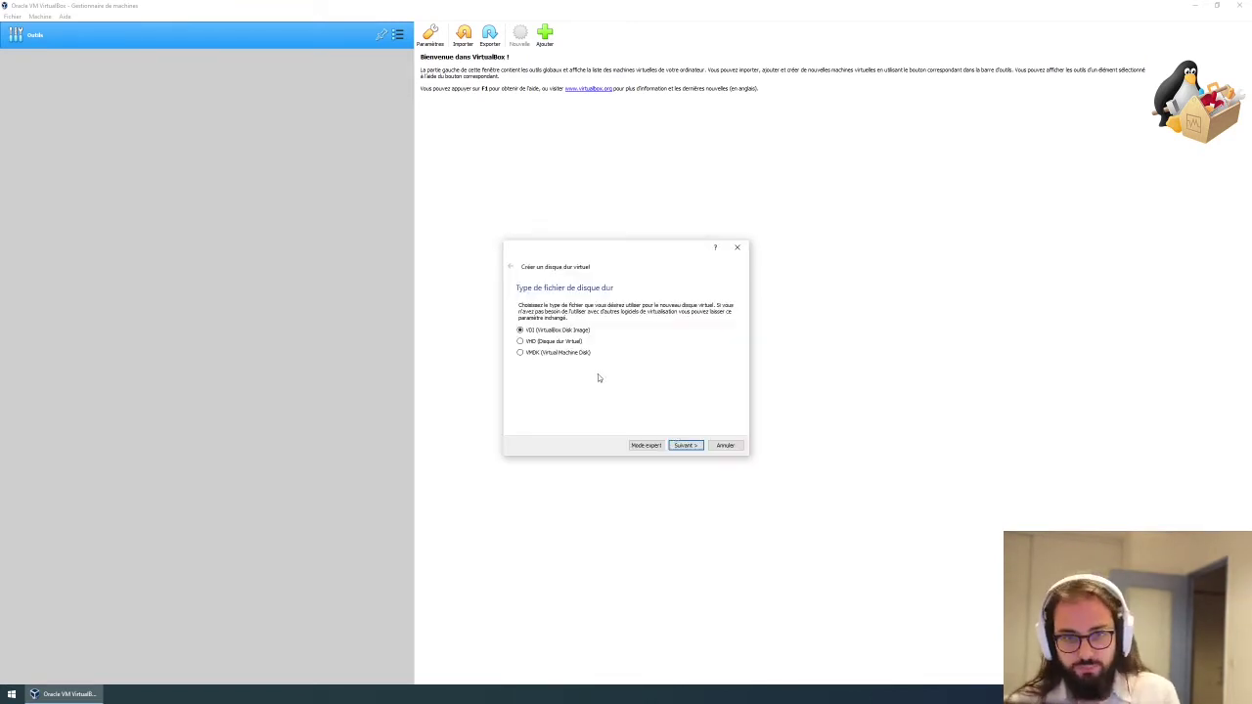
click(687, 445)
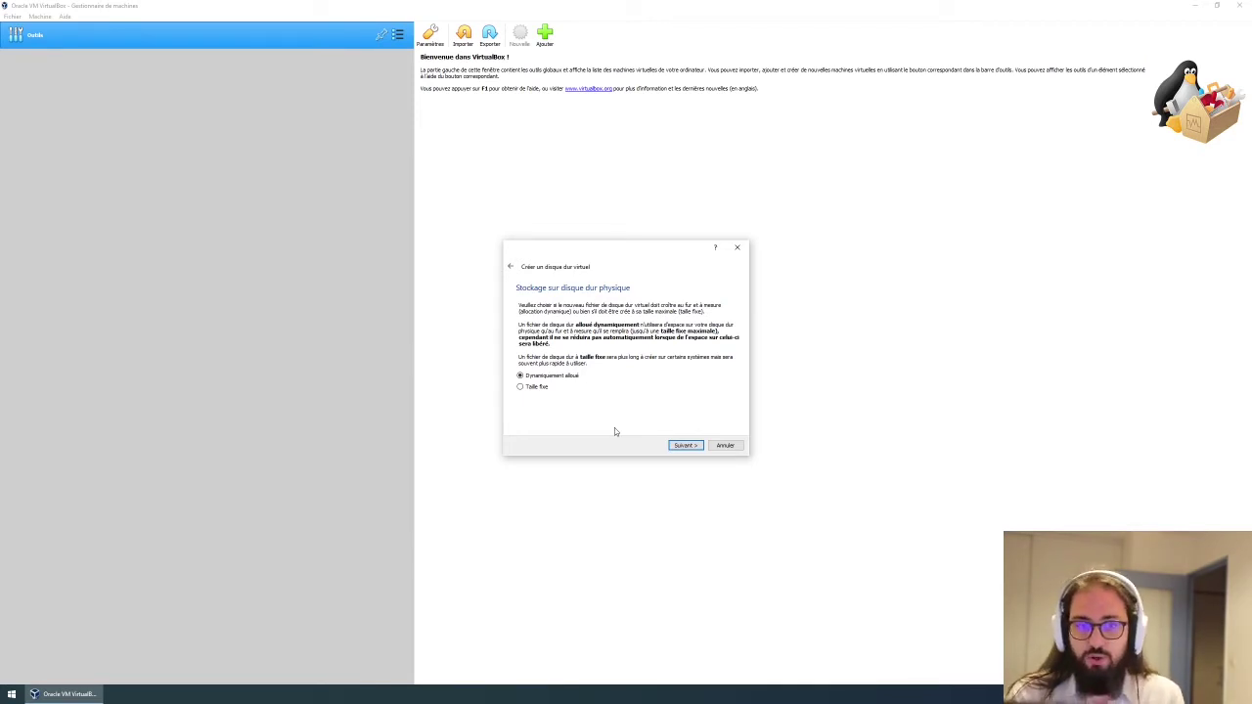
Keep dynamic allocation and set the Fedora disk size to 20 Go.
click(686, 446)
drag(620, 362, 626, 362)
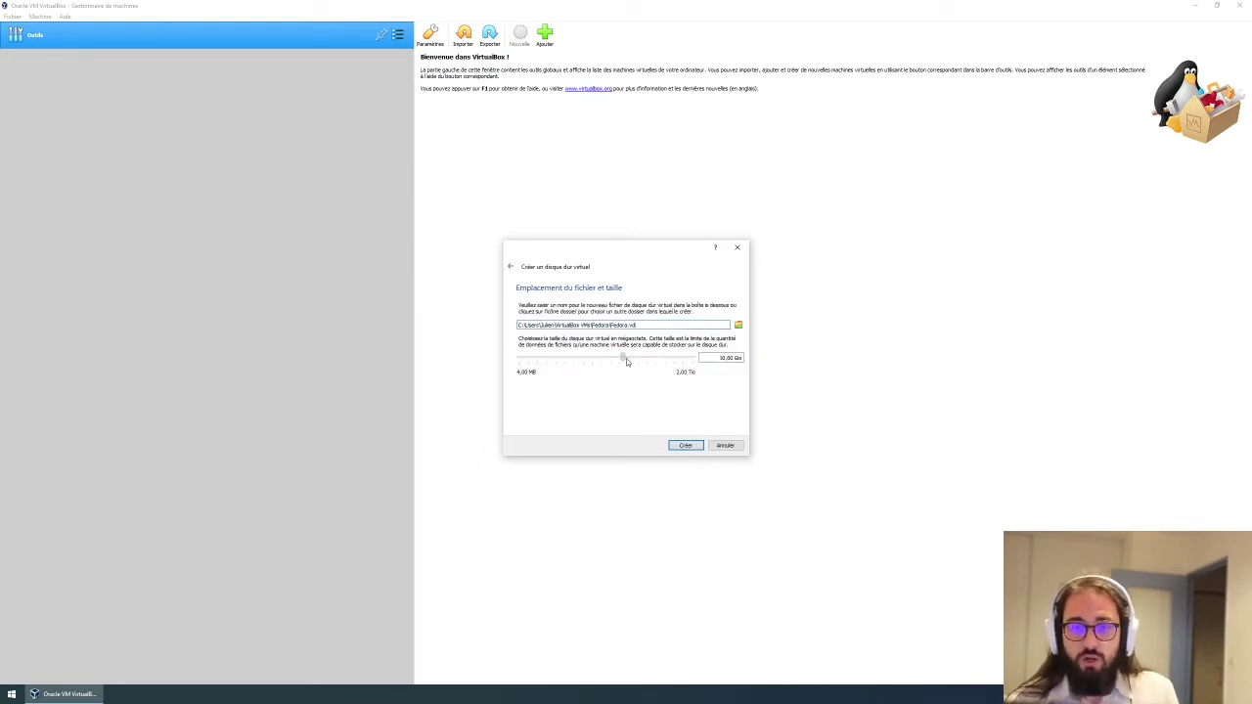
mouse_move(630, 362)
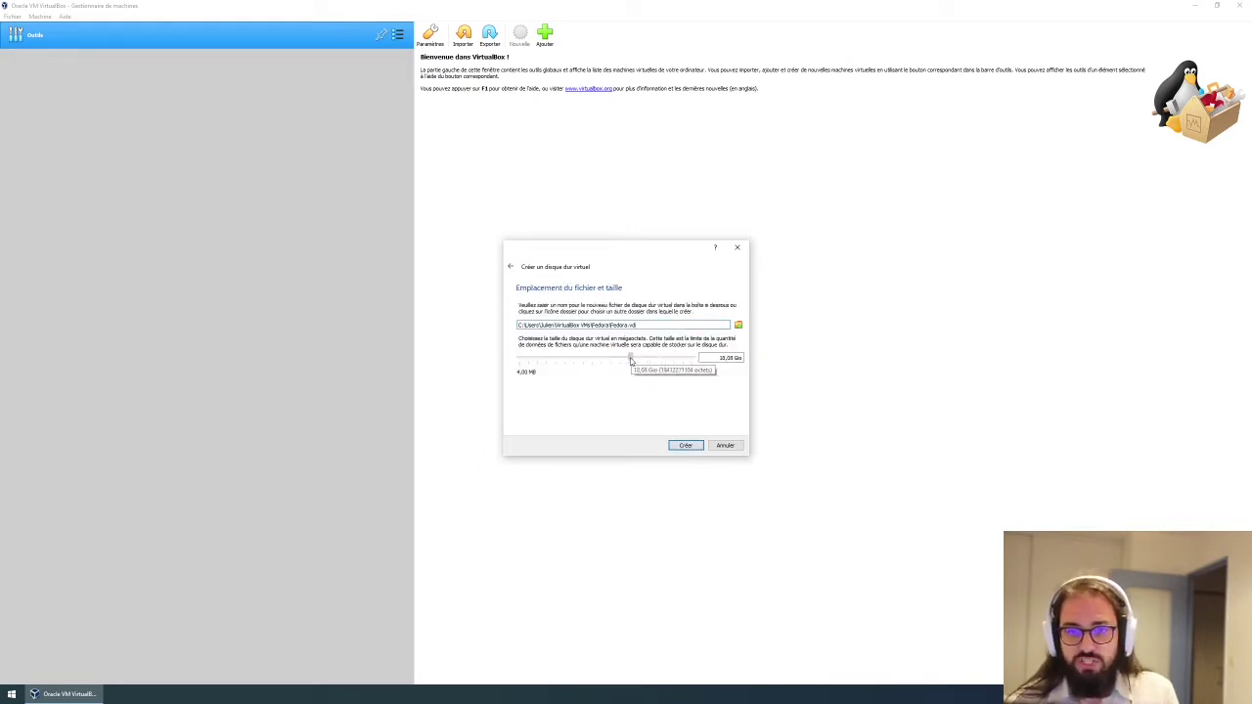
drag(718, 357, 742, 356)
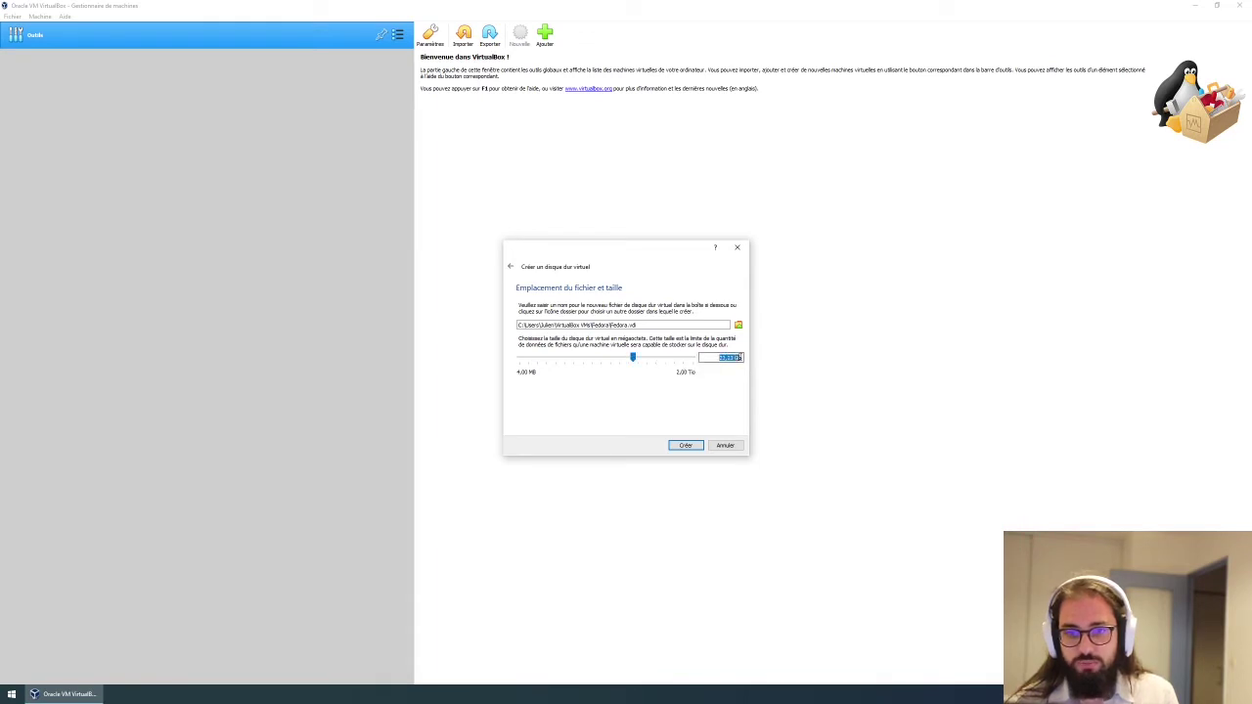
text(2)
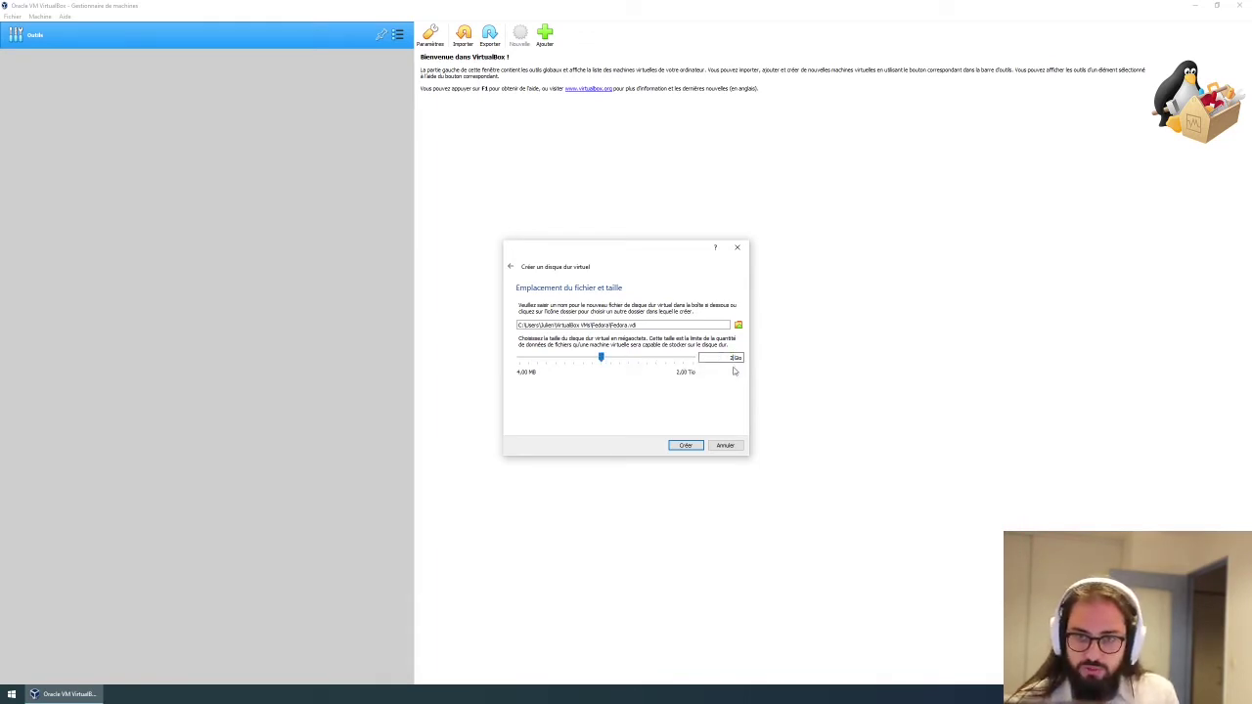
text(0)
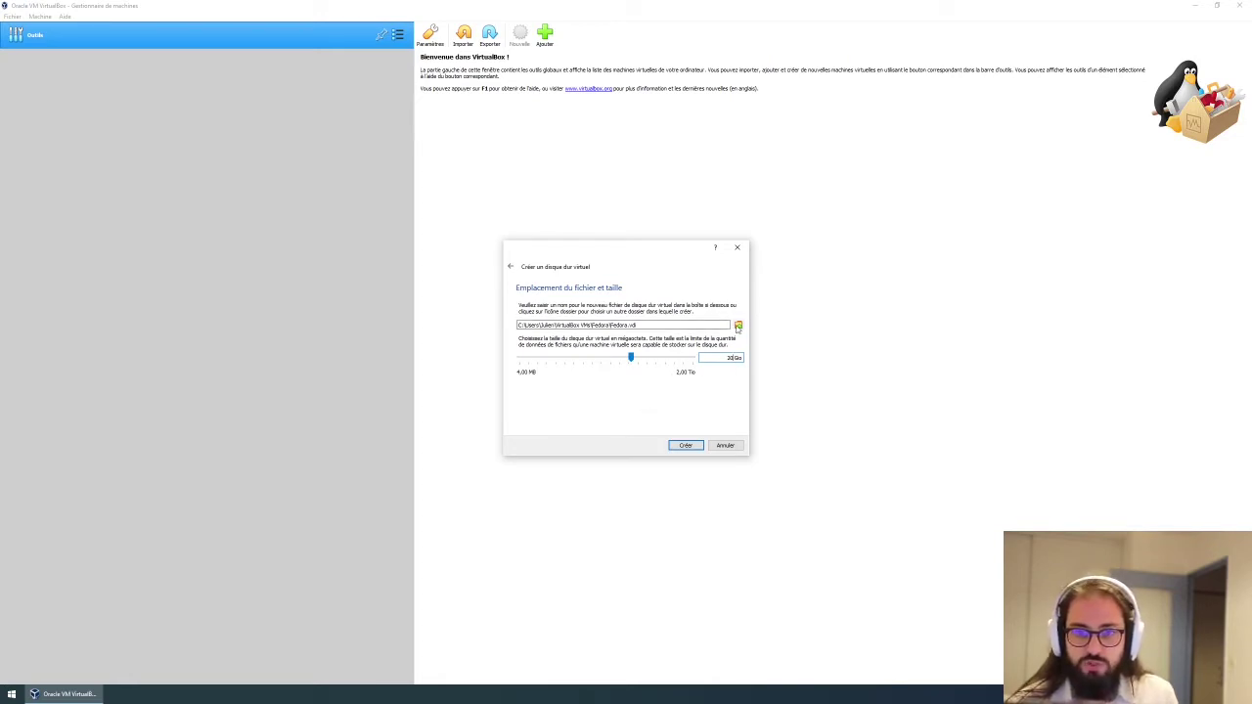
Save the disk file in the Machines virtuelles folder on Stockage (D:).
click(738, 325)
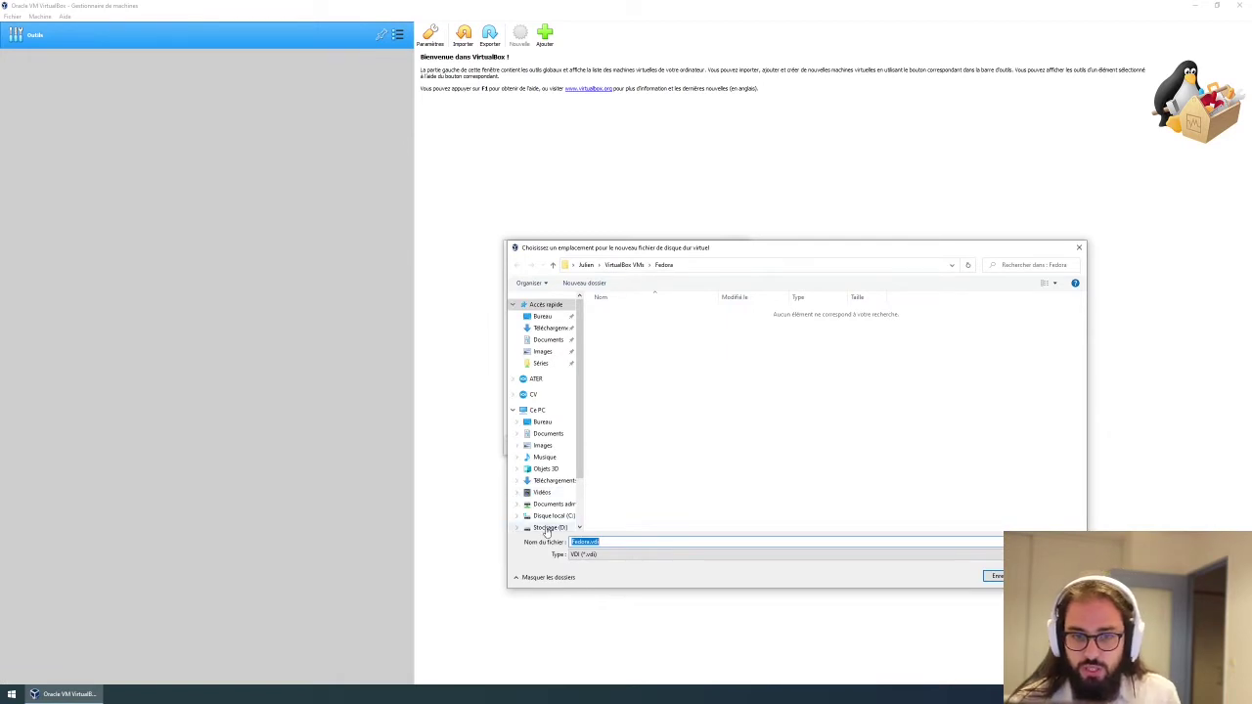
click(548, 528)
double_click(615, 333)
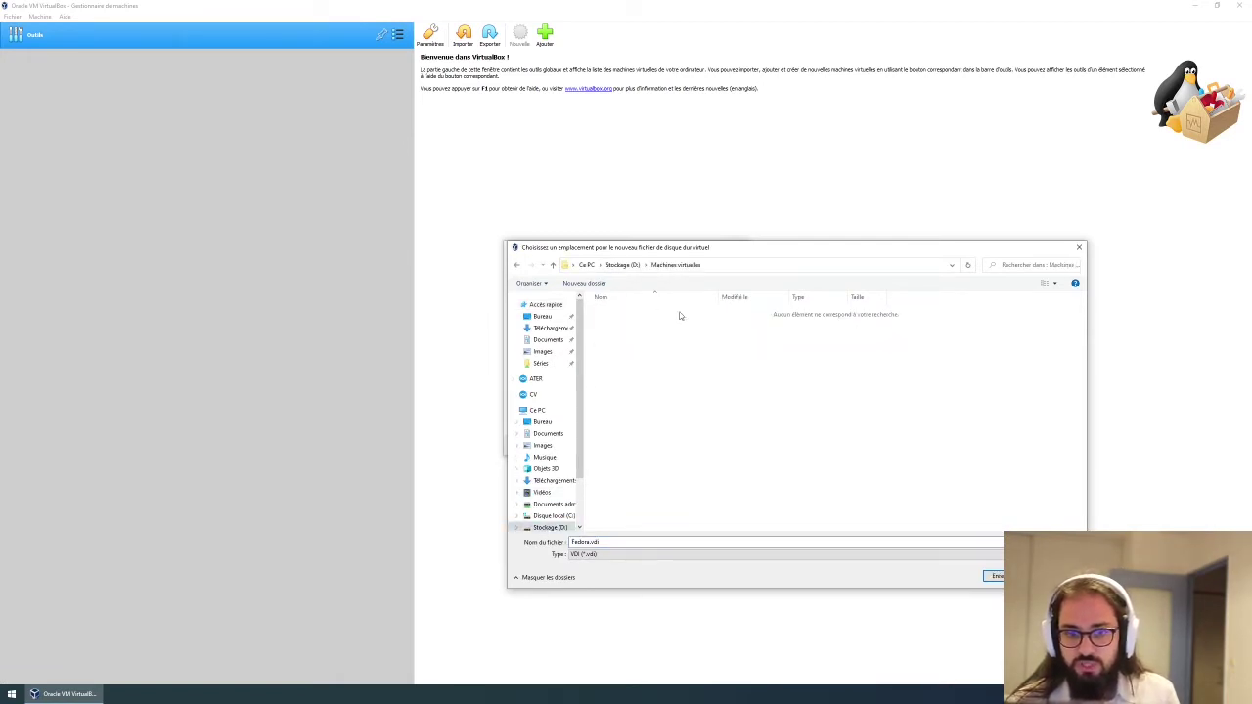
click(623, 265)
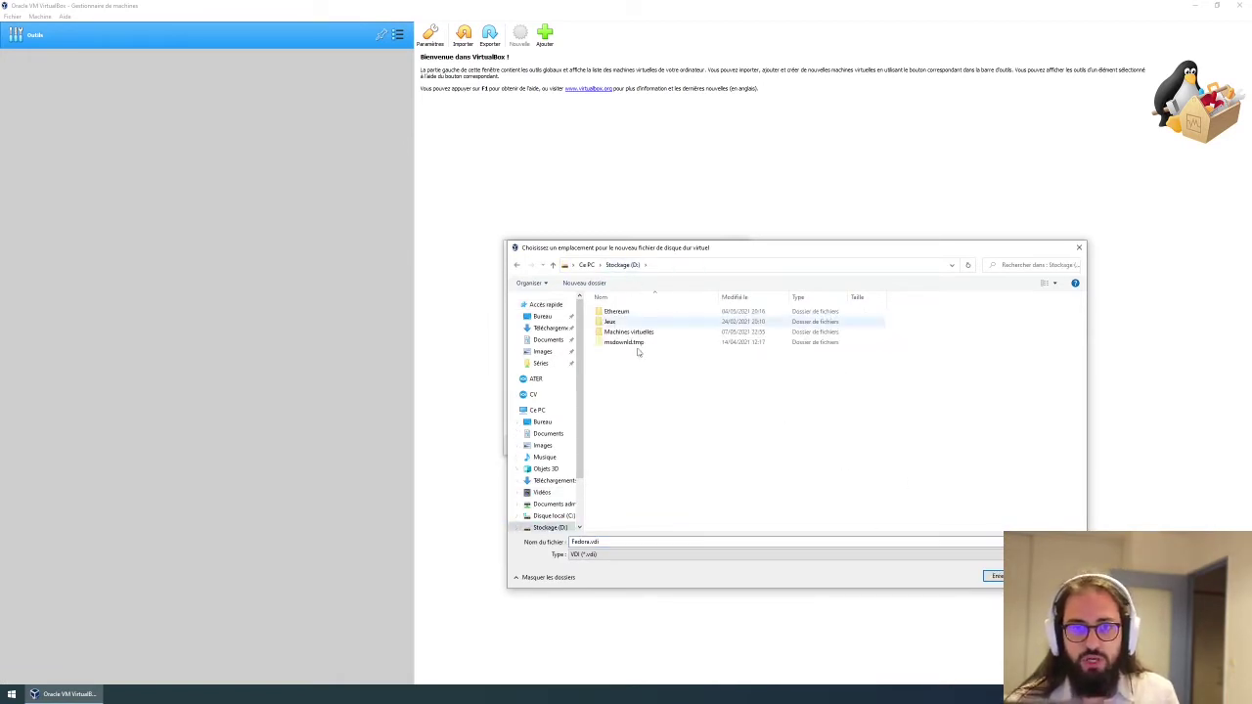
double_click(633, 333)
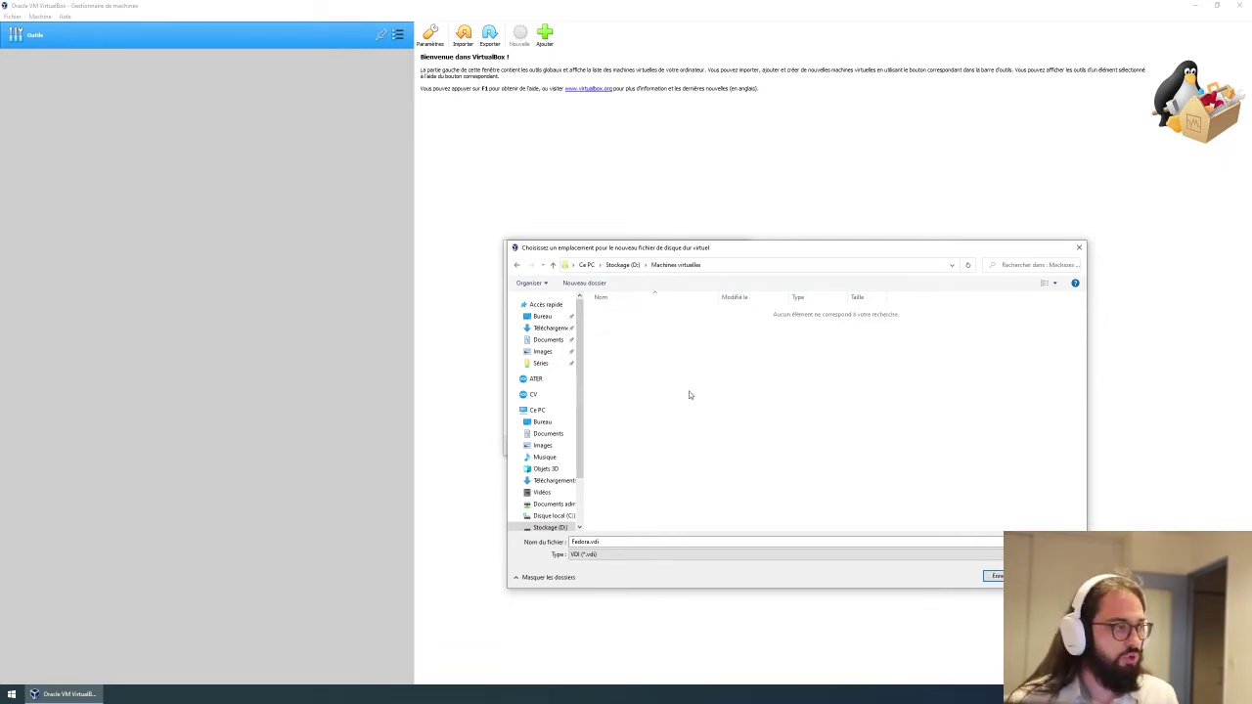
click(993, 576)
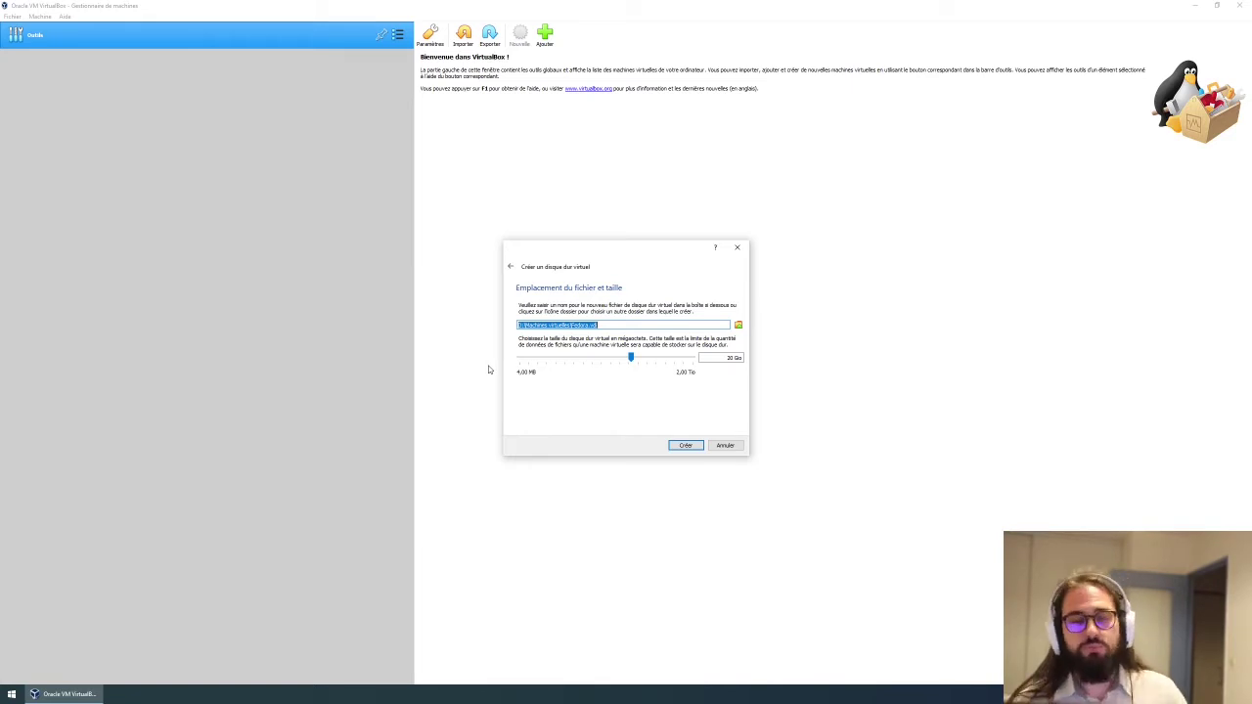
Finish creating the Fedora disk and machine, then start the VM.
click(686, 448)
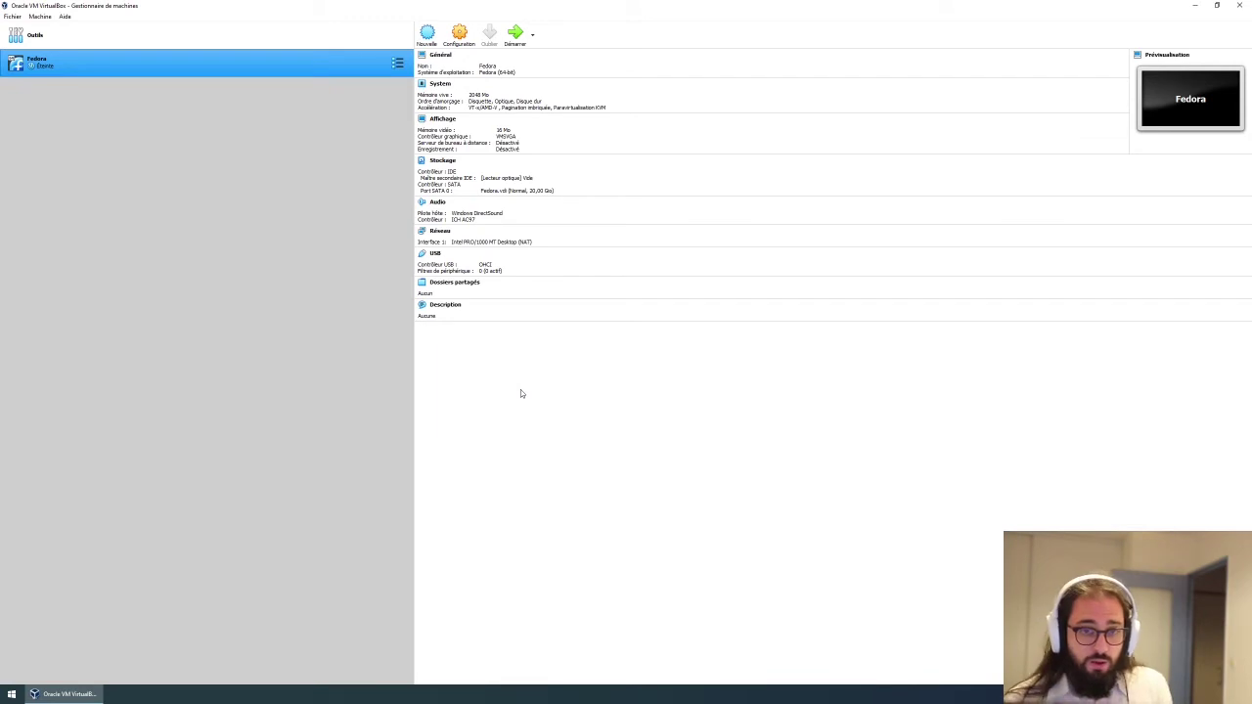
click(517, 36)
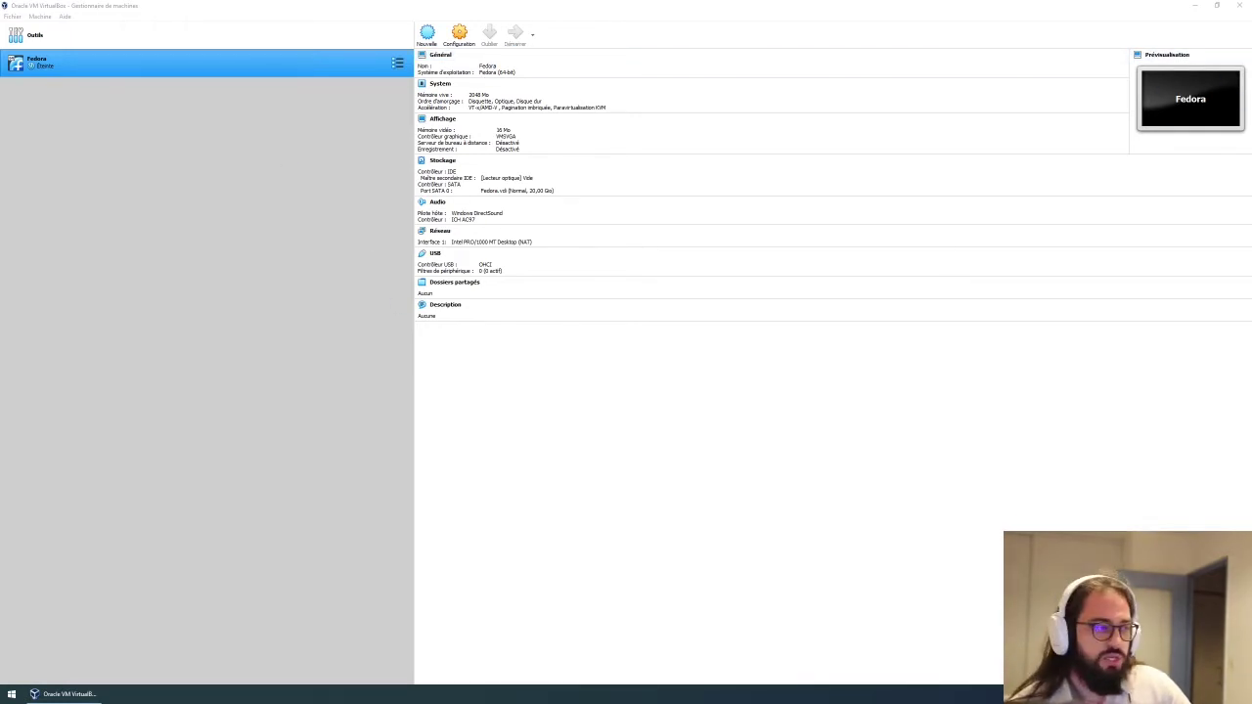
drag(423, 315, 648, 258)
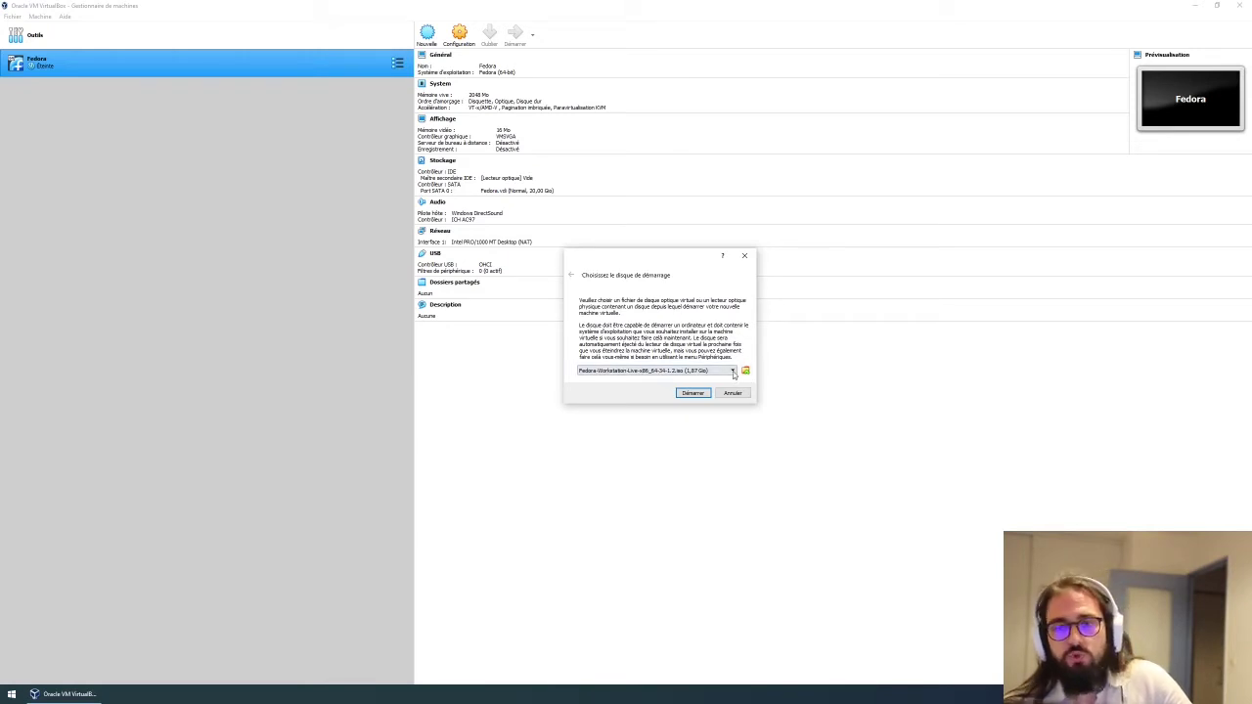
Add Fedora-KDE-Live-x86_64-34-1.2.iso from Téléchargements and choose it as the start-up disk.
click(734, 374)
click(731, 373)
click(744, 372)
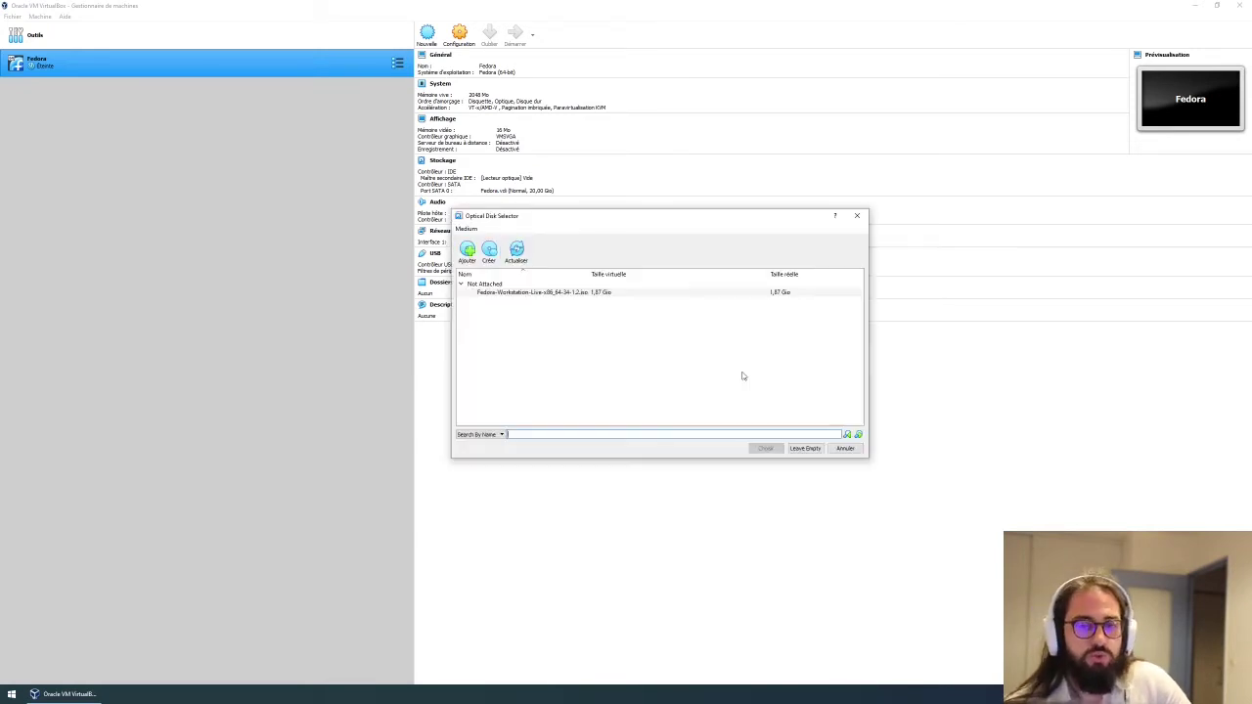
click(498, 293)
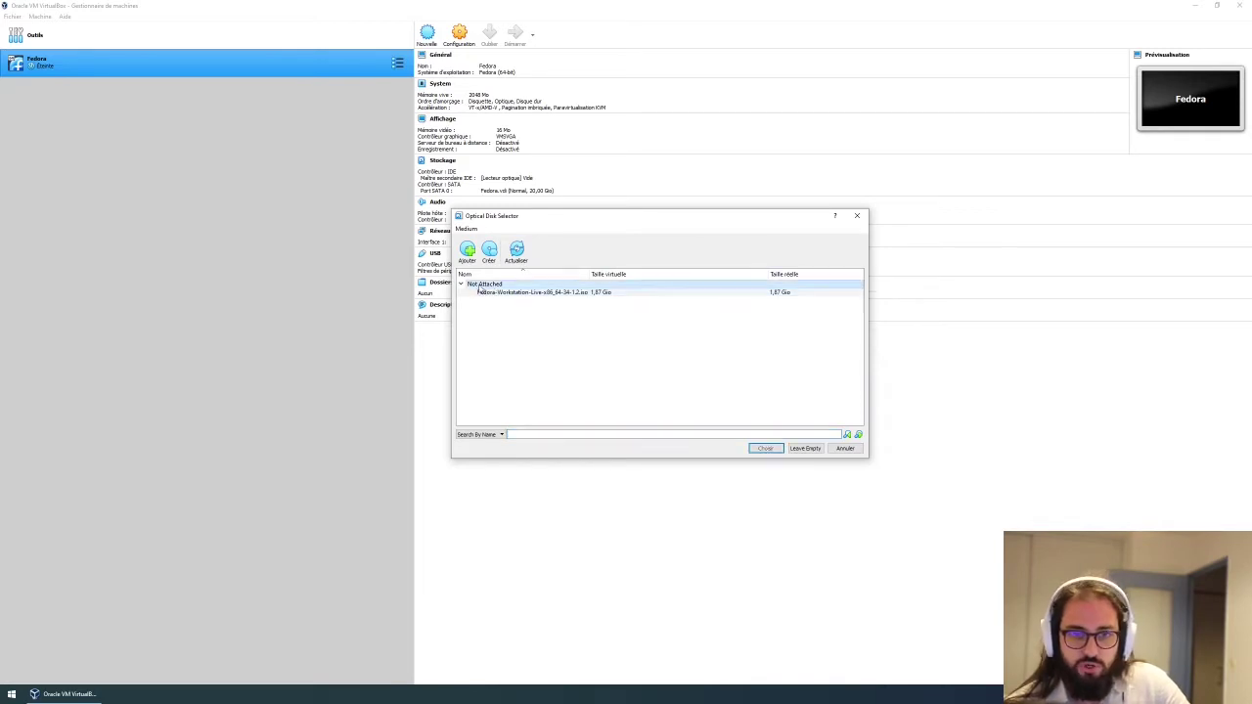
click(491, 293)
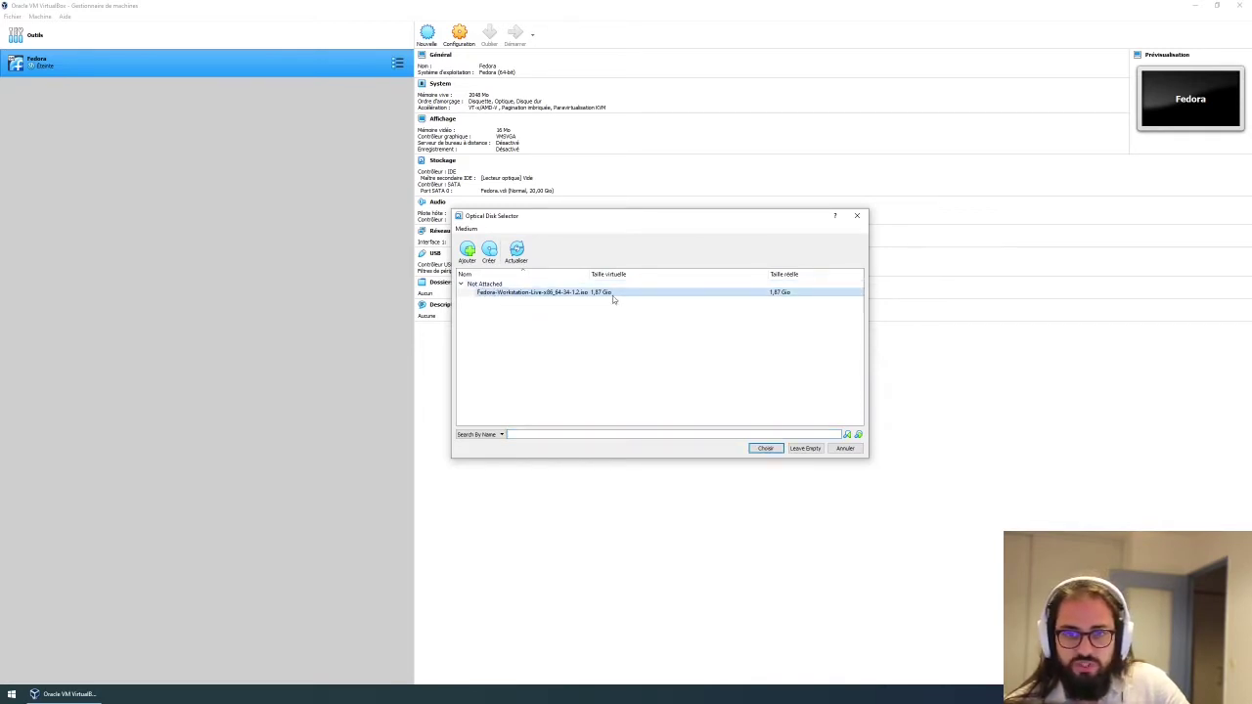
right_click(613, 294)
click(536, 307)
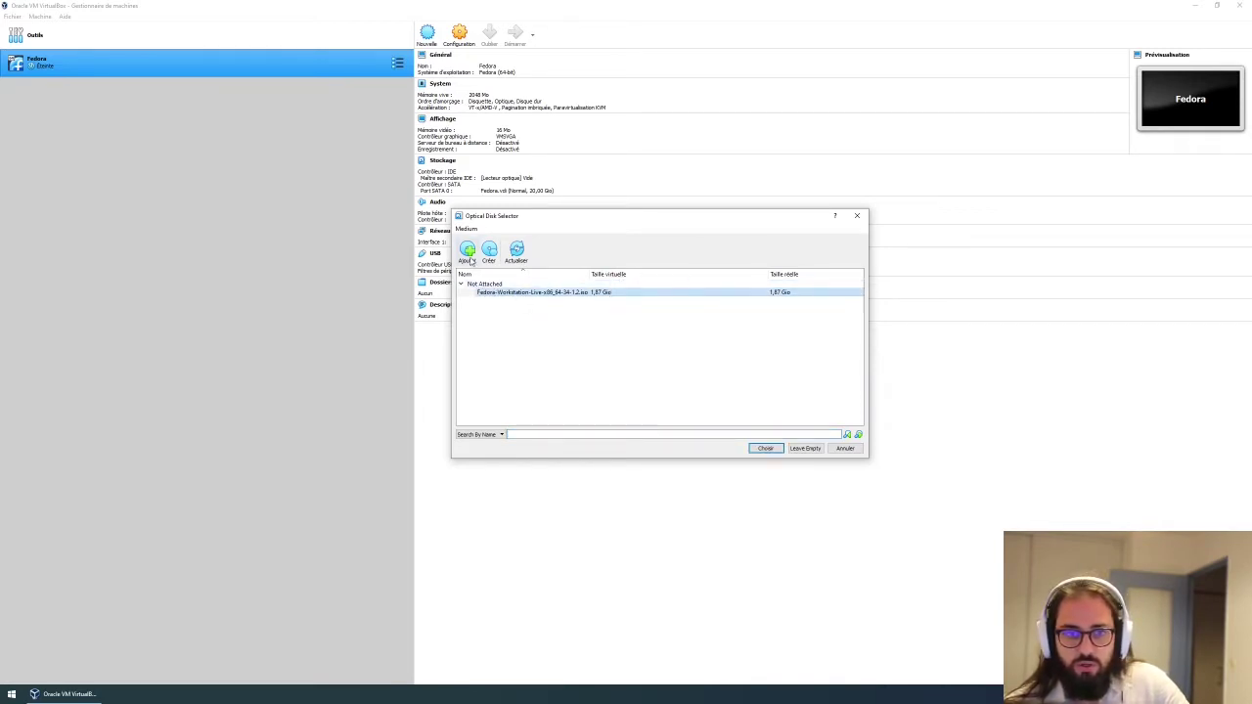
drag(579, 220, 329, 187)
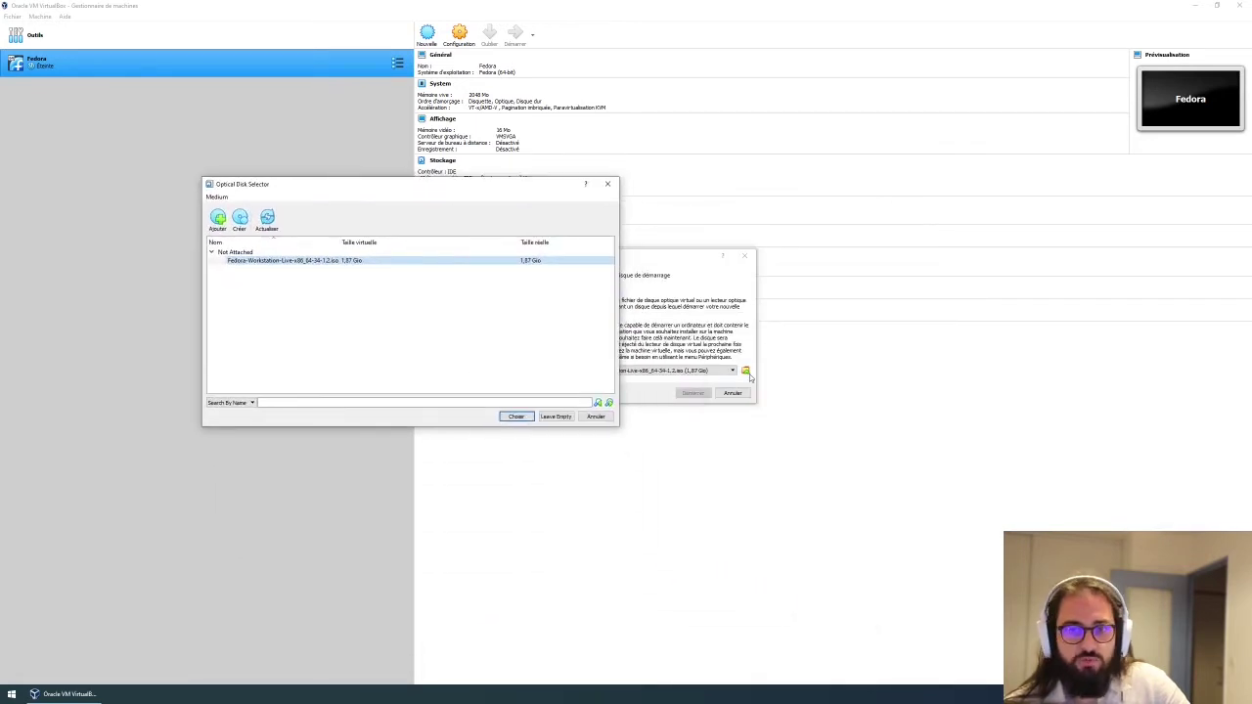
drag(432, 189, 716, 214)
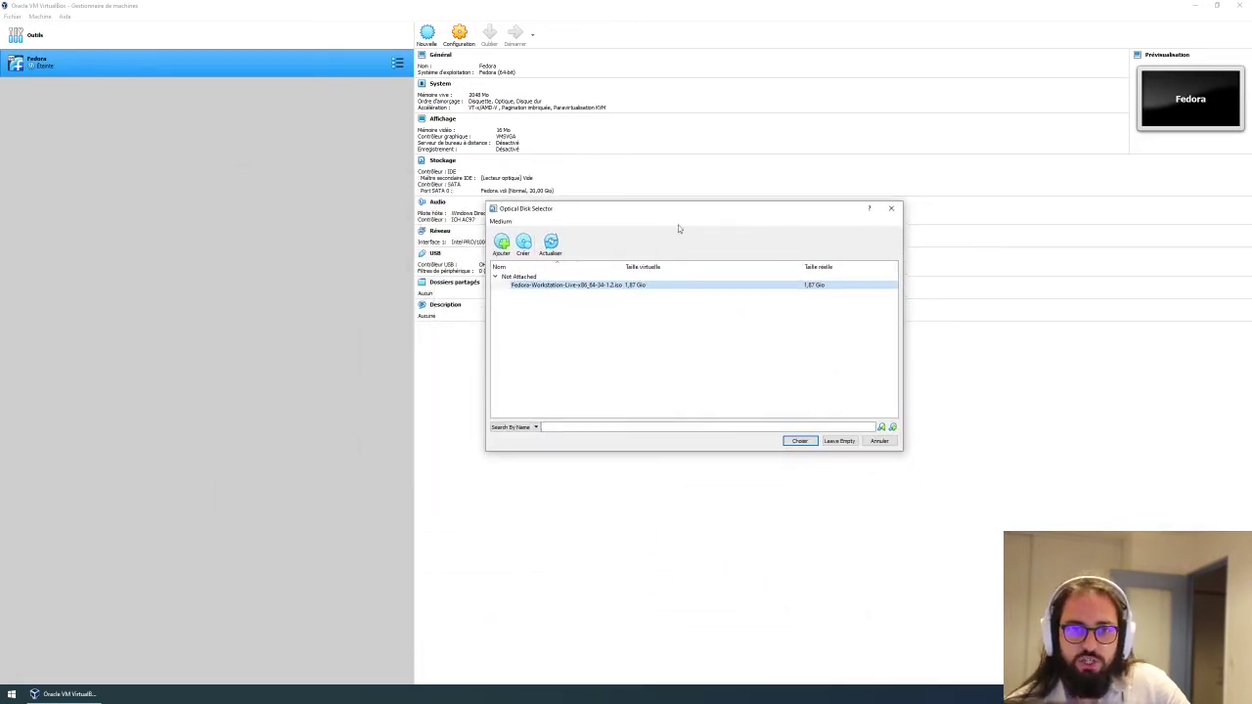
click(502, 244)
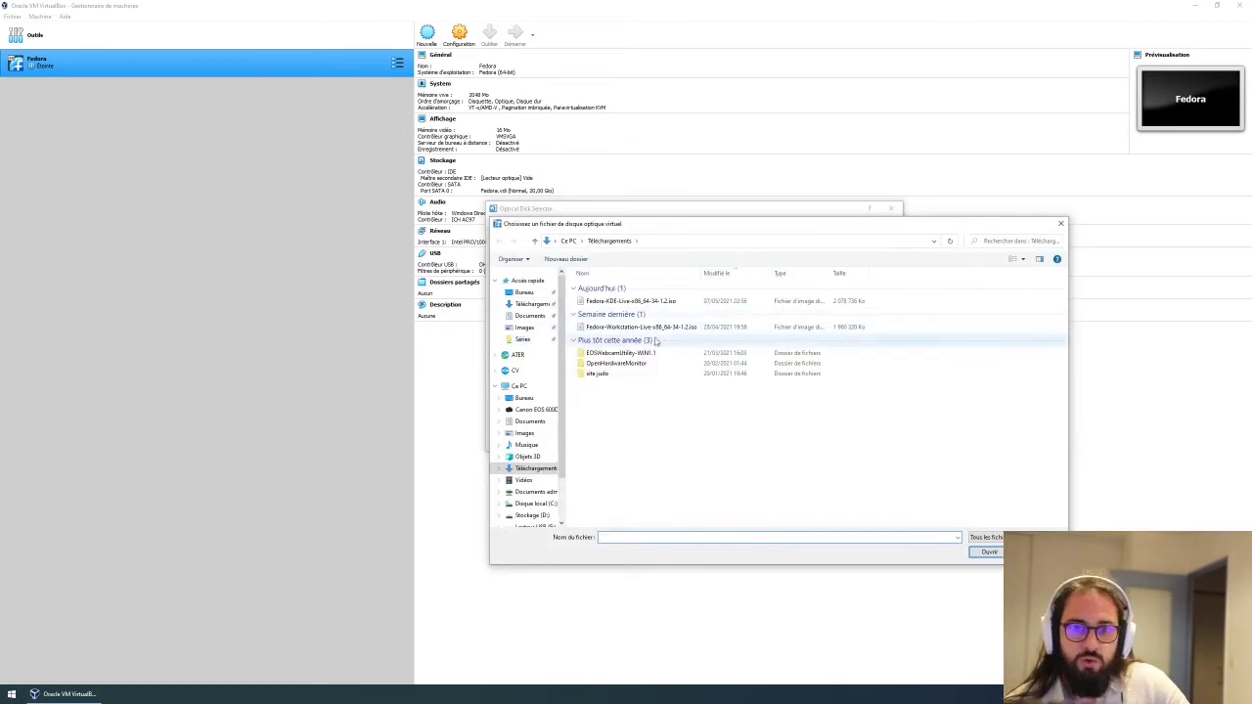
click(604, 302)
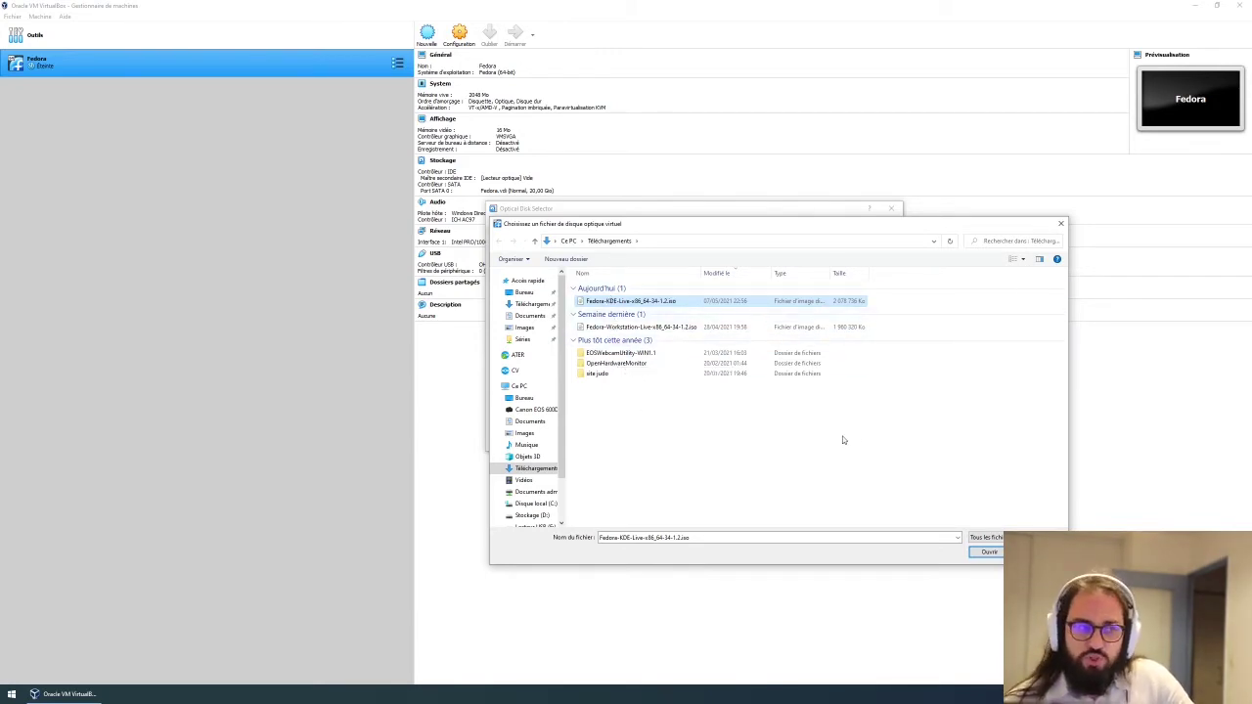
click(987, 553)
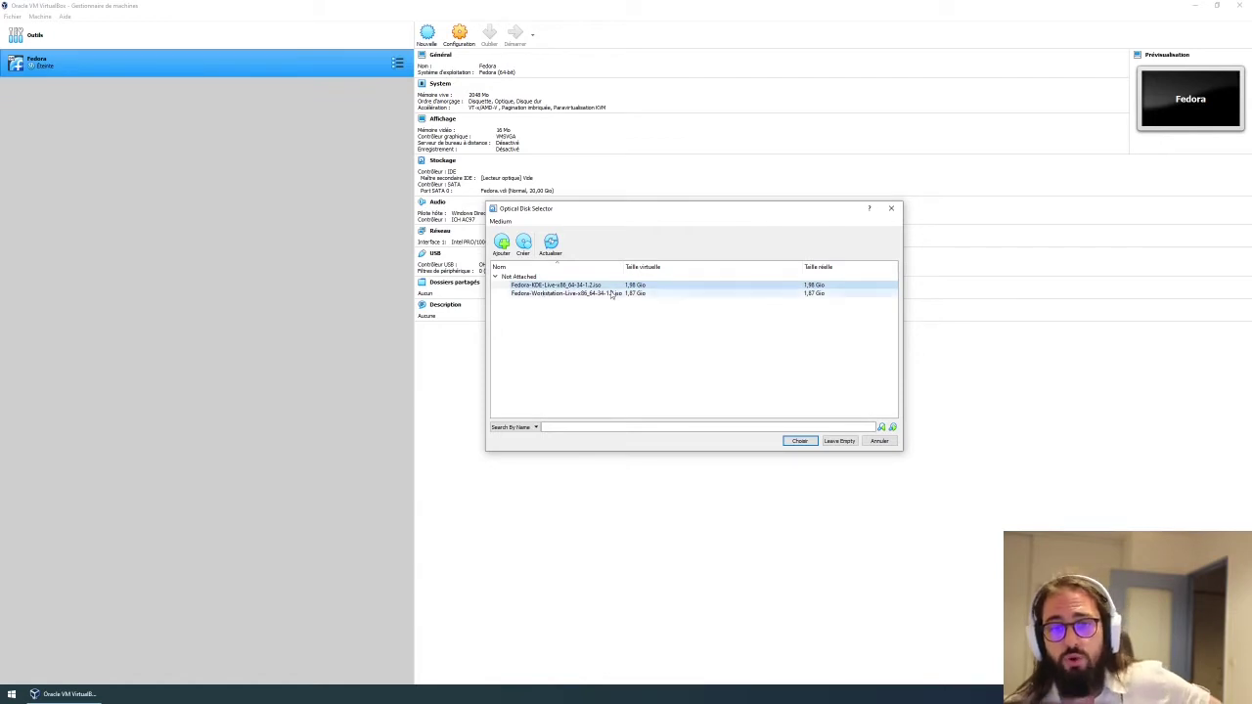
click(800, 442)
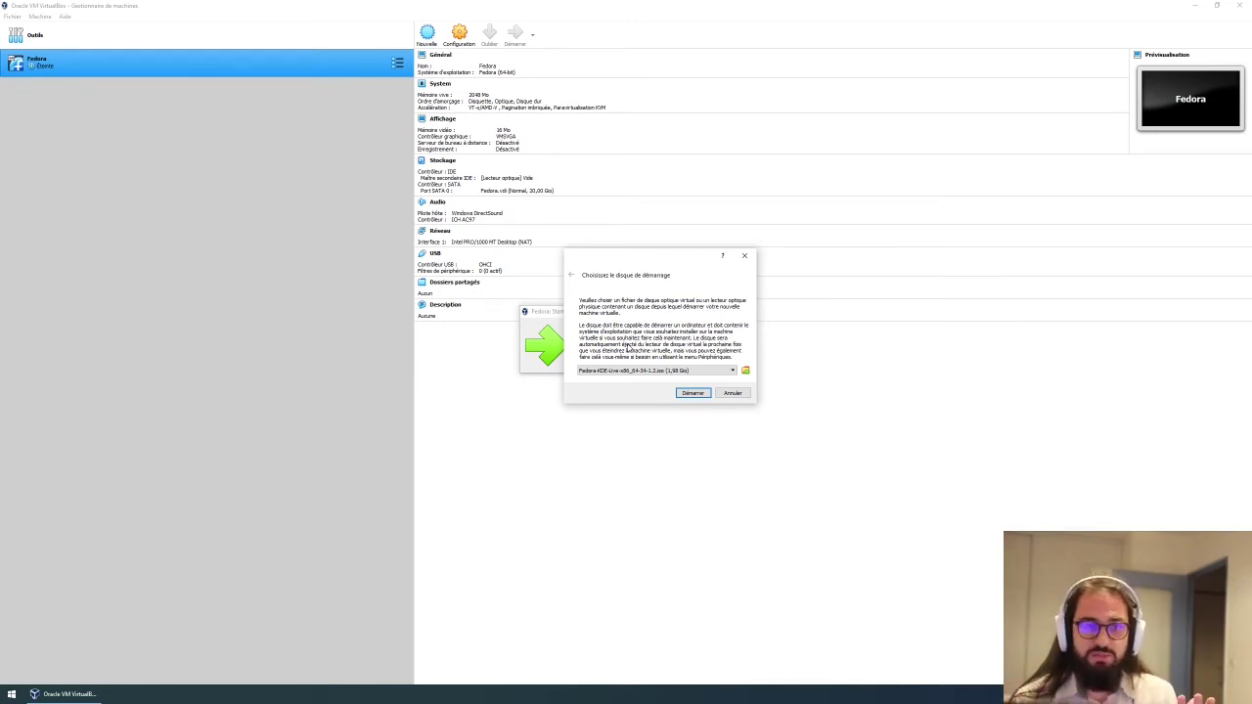
Boot the Fedora VM from the KDE live ISO and move its window up and left.
click(692, 393)
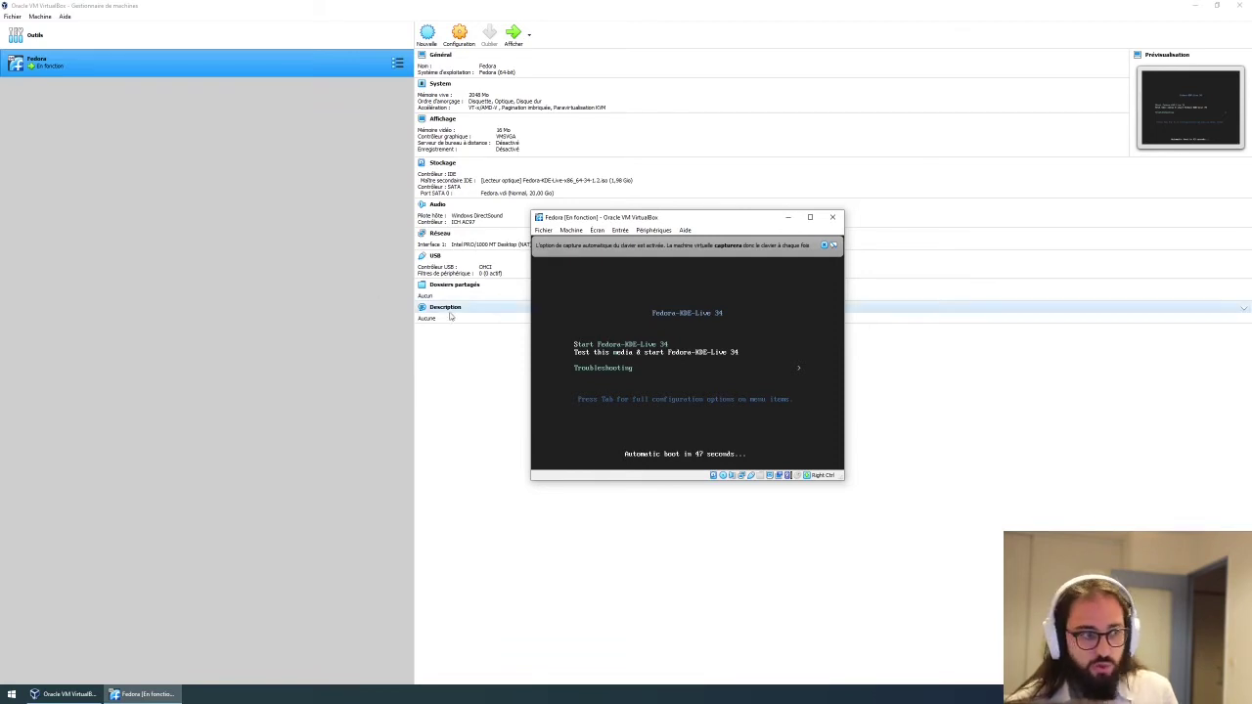
drag(625, 221, 577, 202)
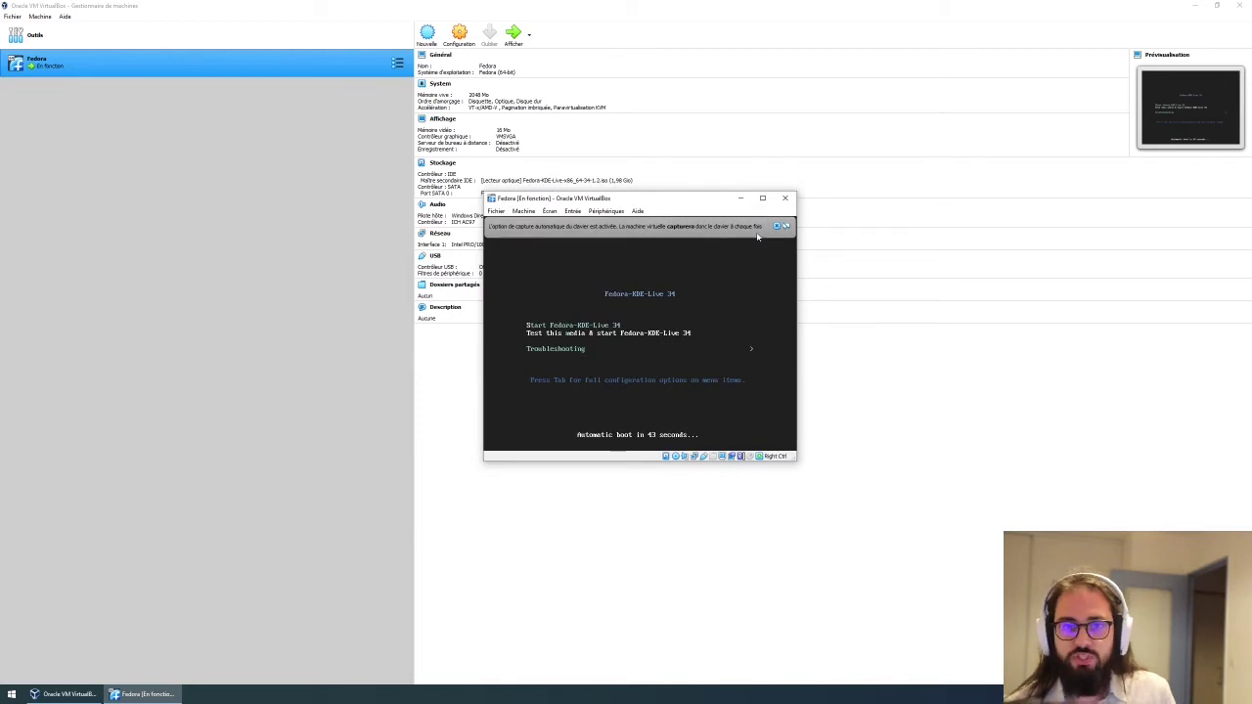
Maximize the VM window, capture input with the notice suppressed, and skip the media check.
click(764, 199)
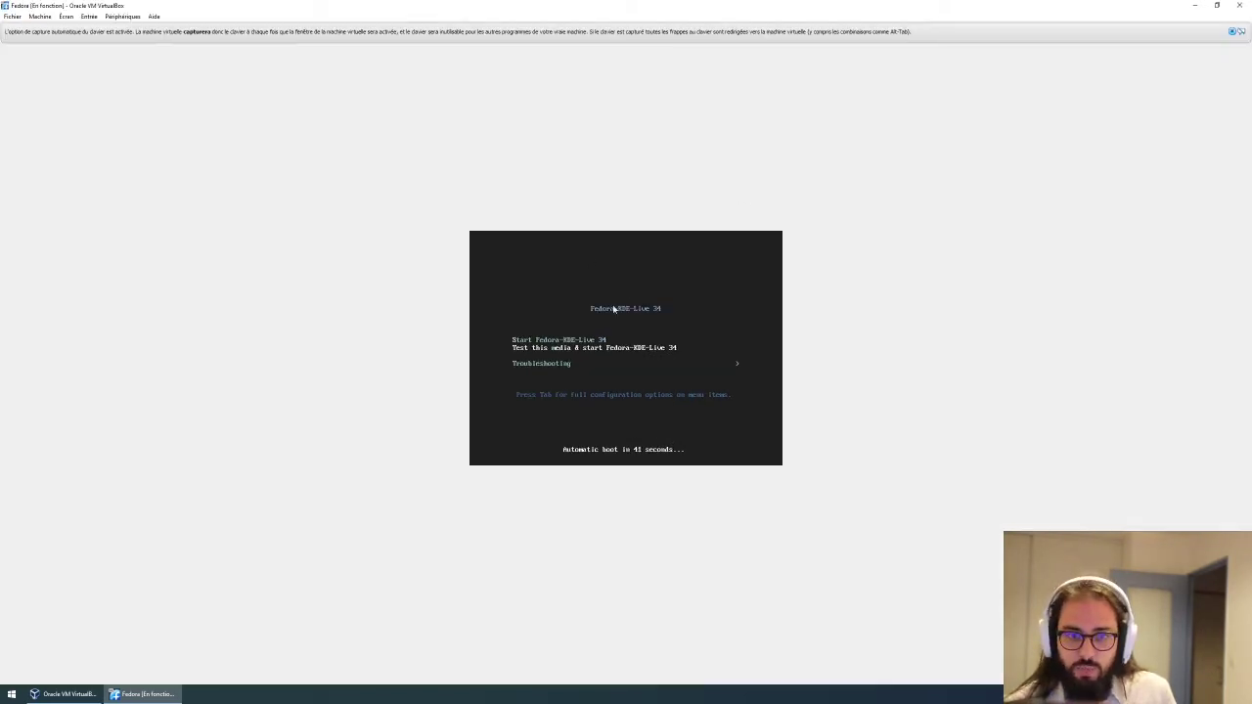
click(644, 294)
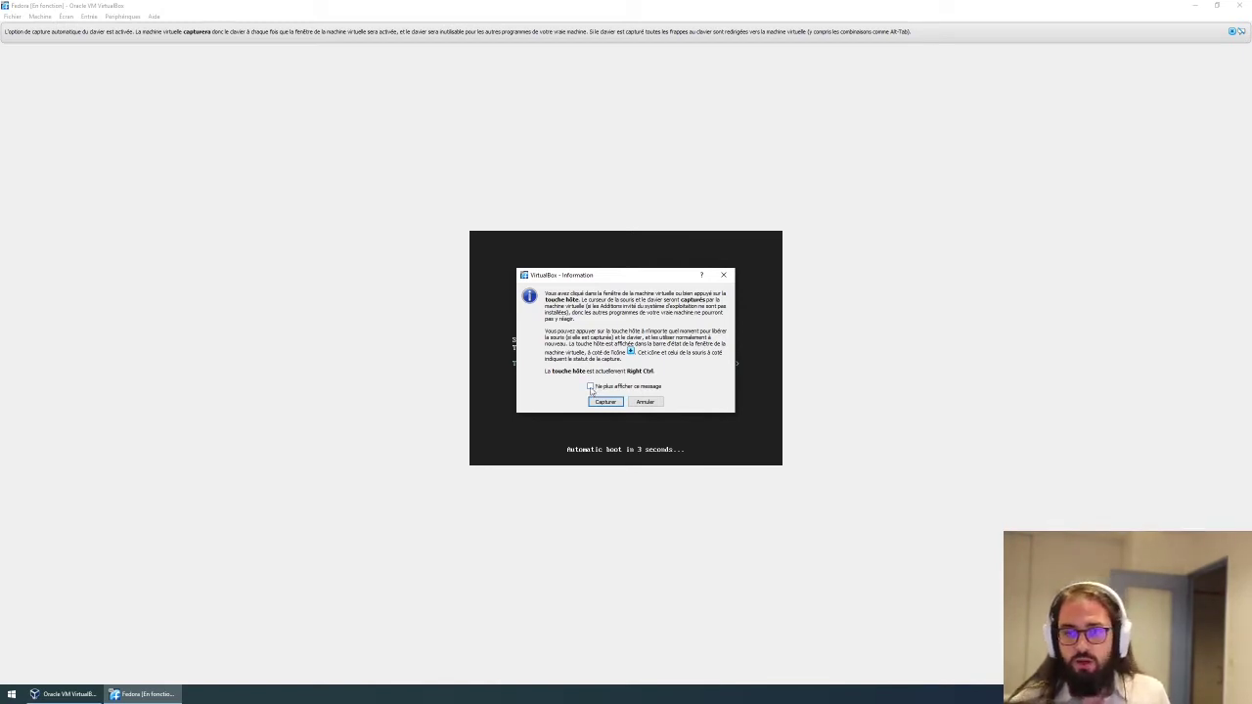
click(591, 388)
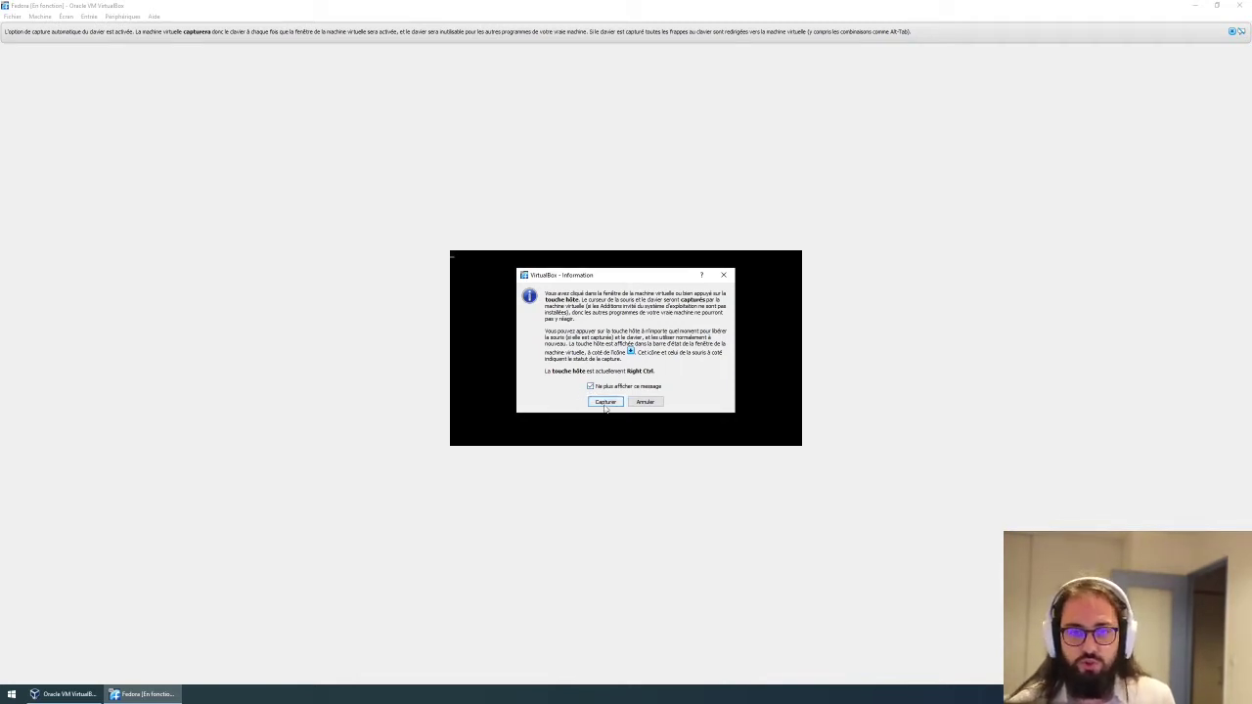
click(605, 403)
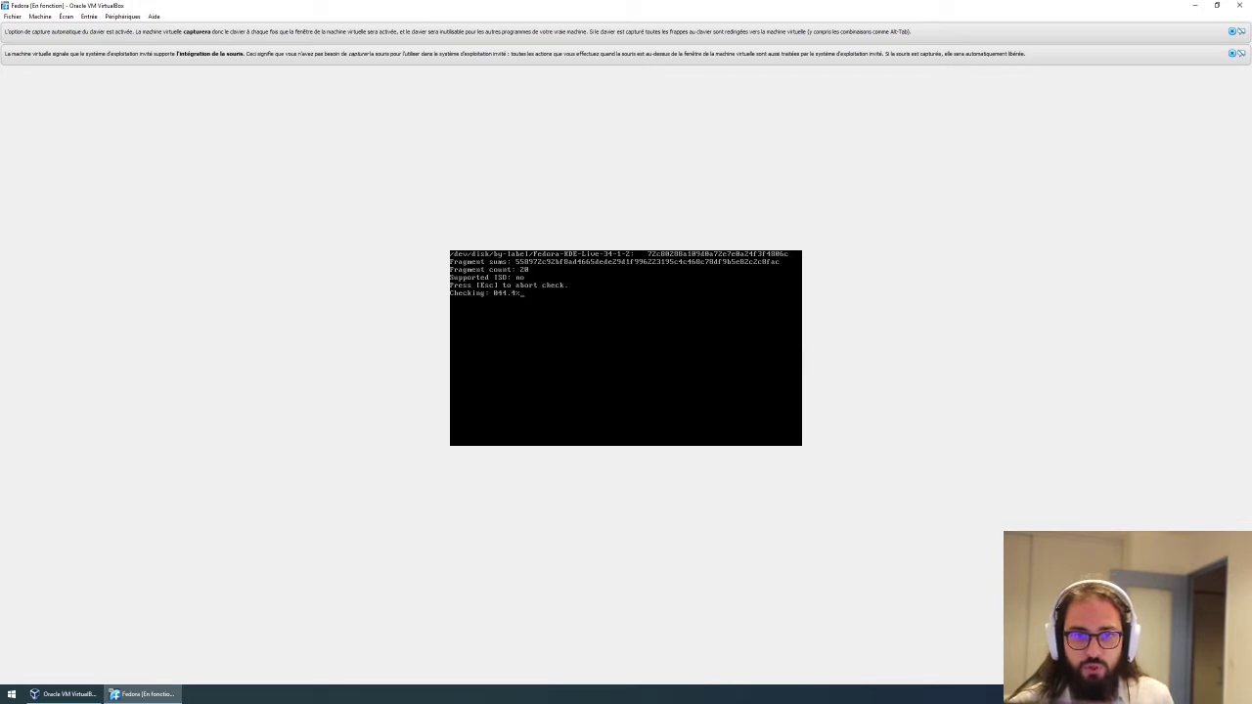
key(Escape)
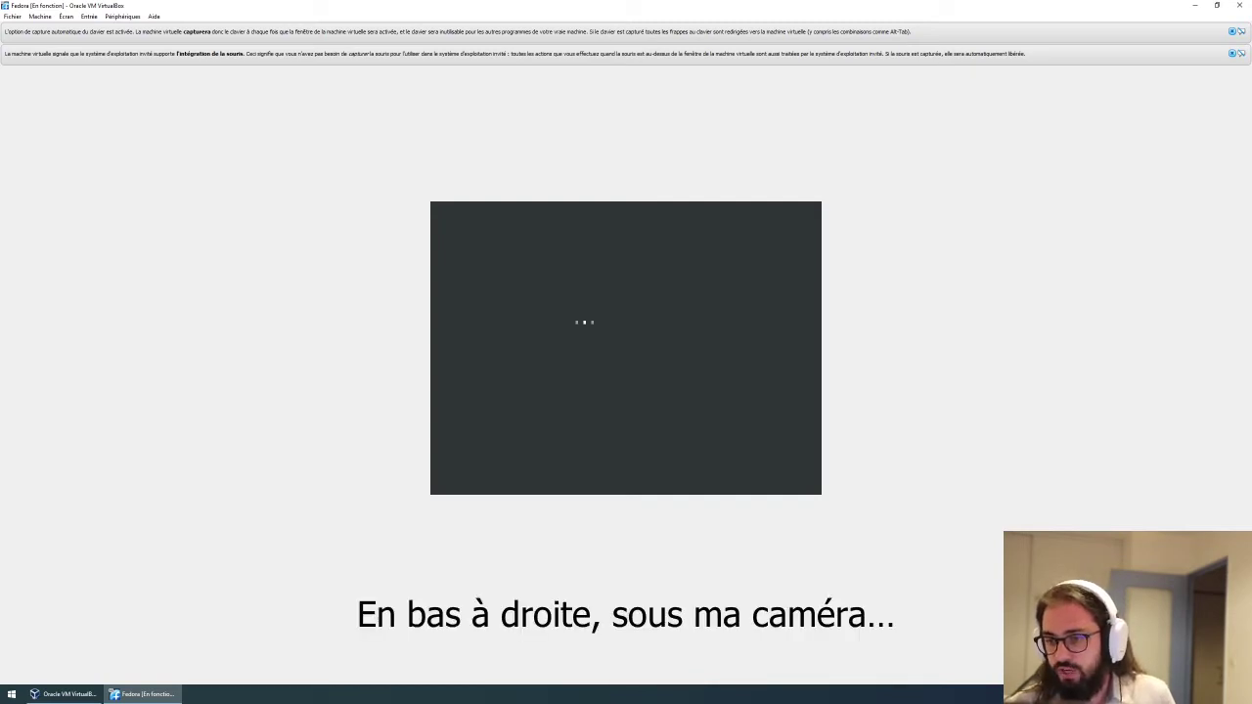
Dismiss the mouse-integration, keyboard-capture and network notices, then refocus the VM window.
click(1232, 53)
click(1232, 32)
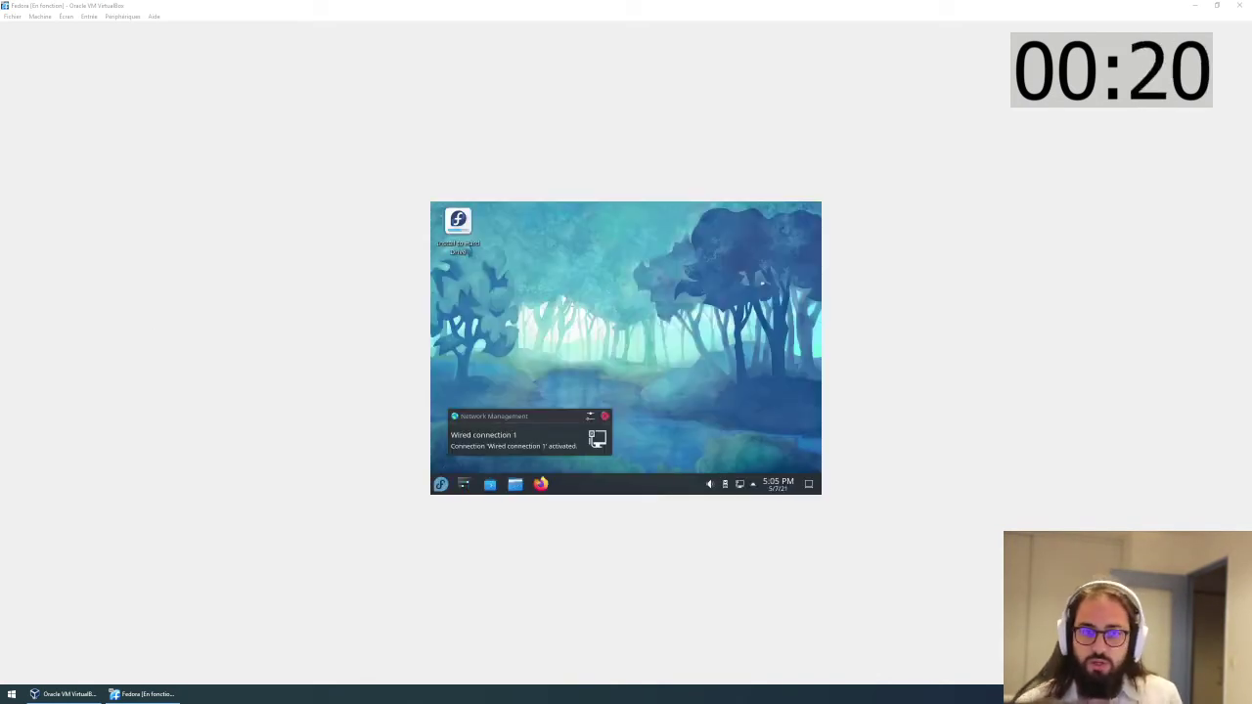
click(604, 415)
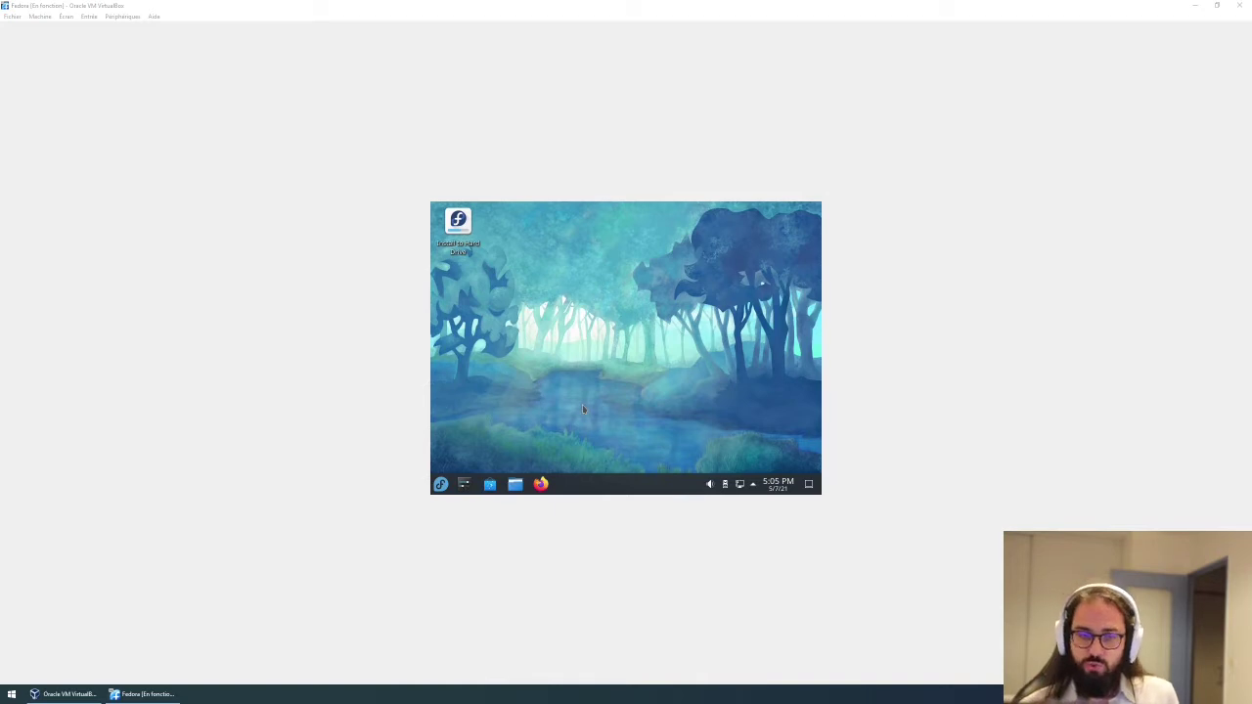
click(471, 231)
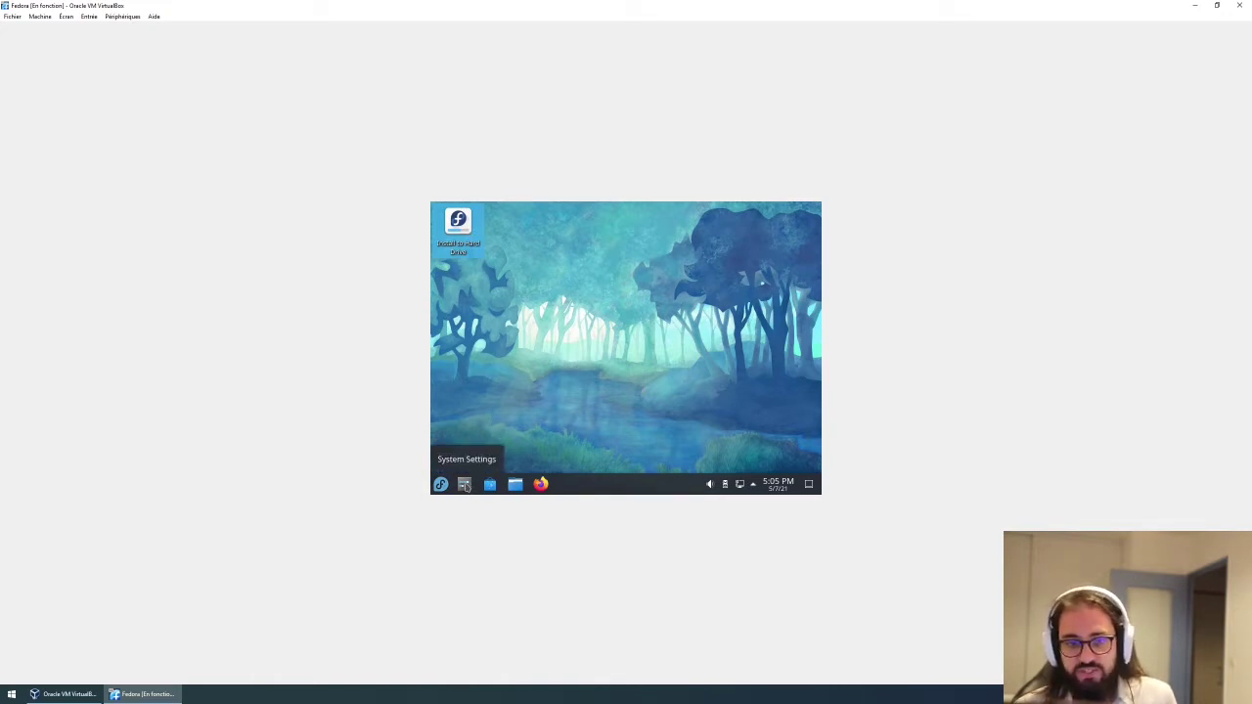
Open System Settings maximized on the Display and Monitor page, showing 800x600 (4:3).
click(467, 487)
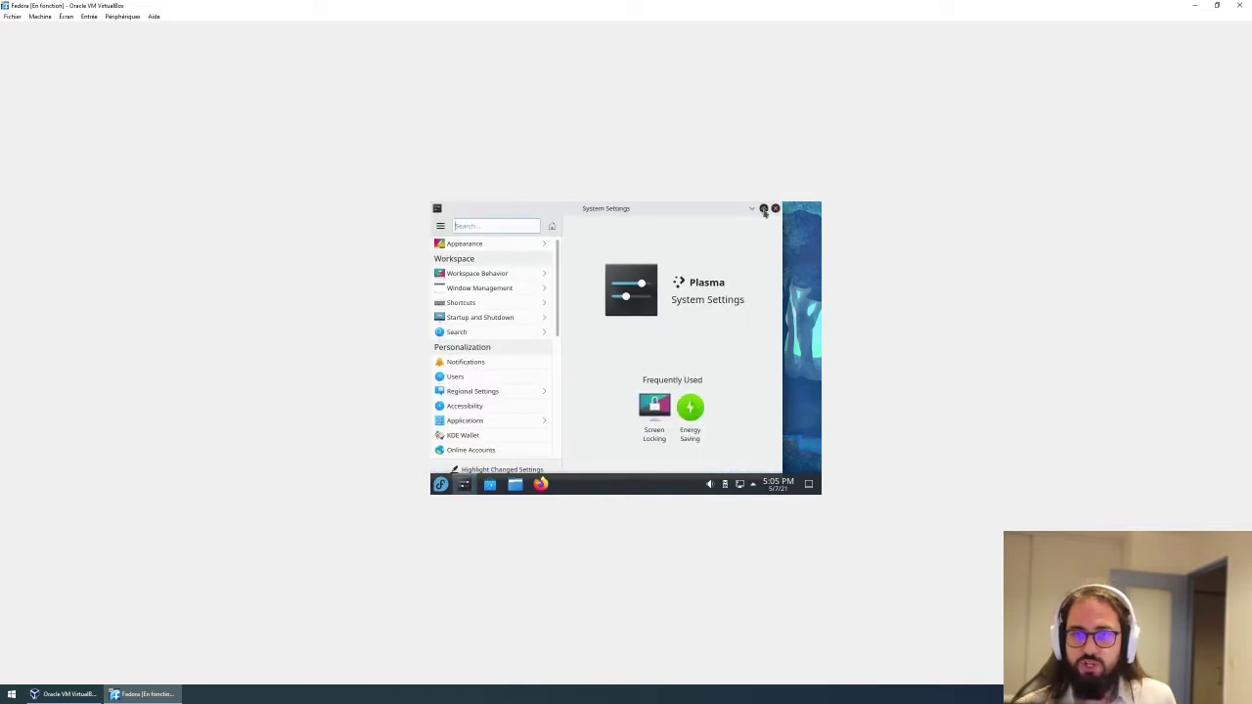
click(763, 210)
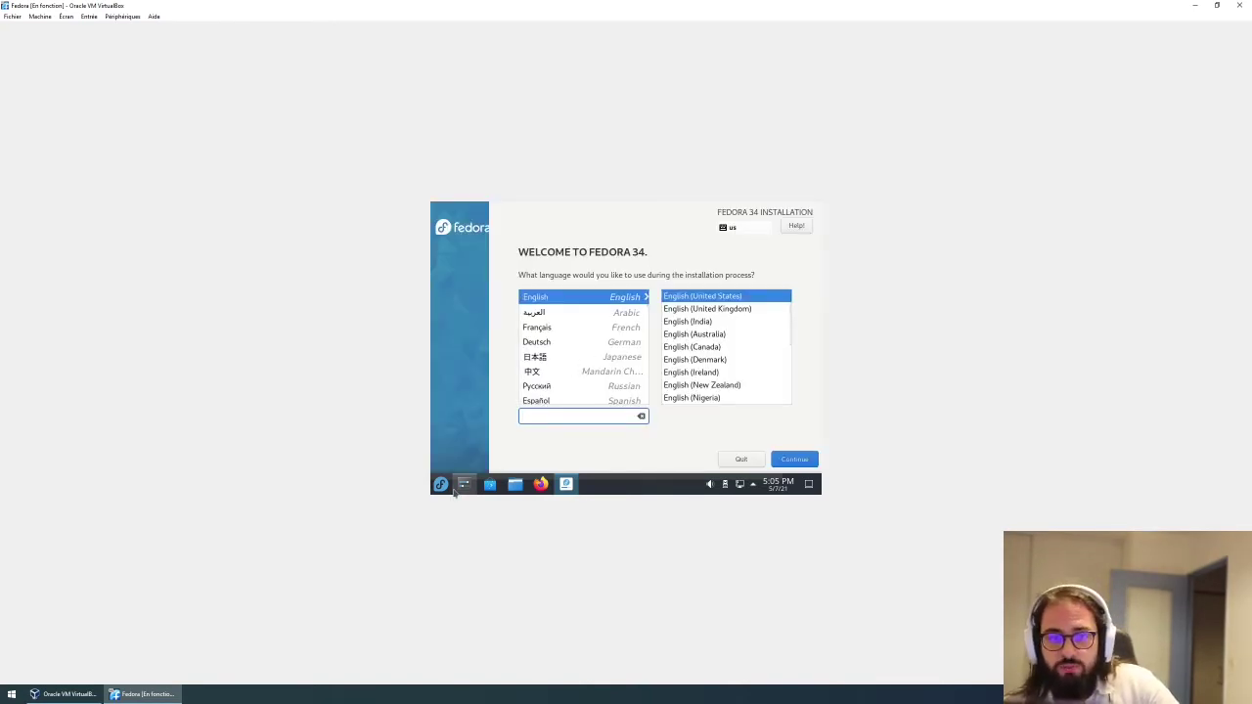
click(464, 485)
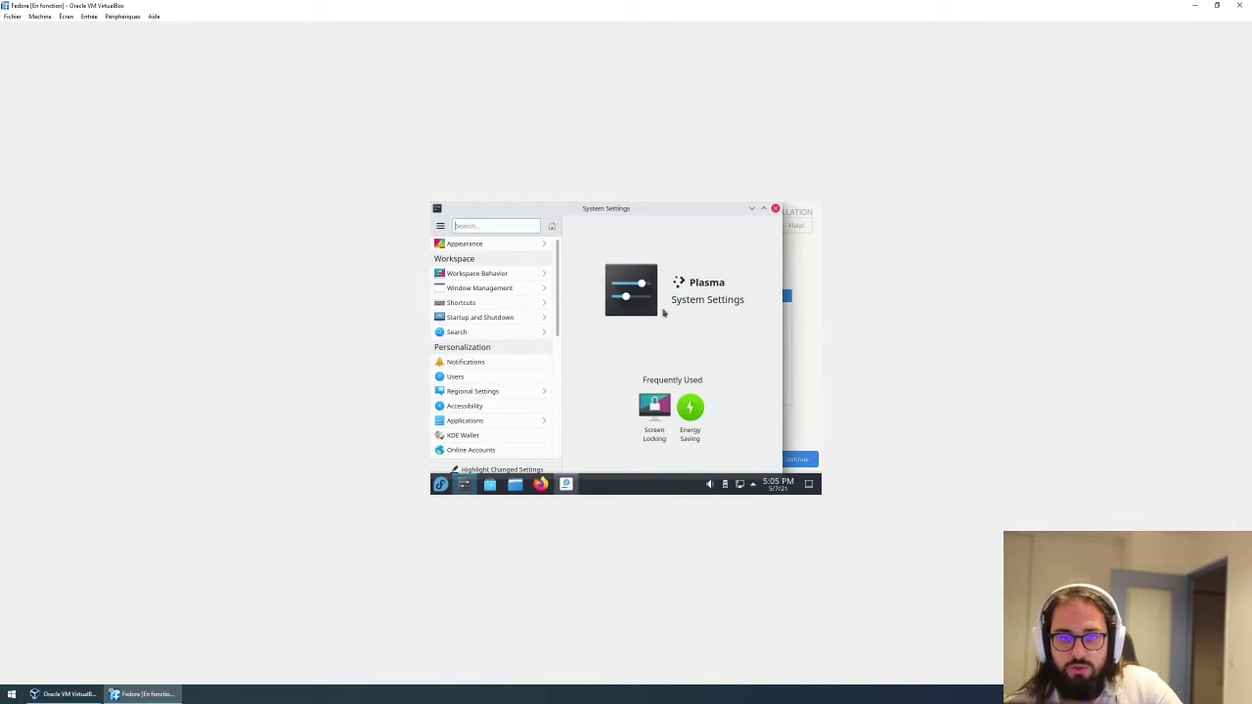
click(763, 209)
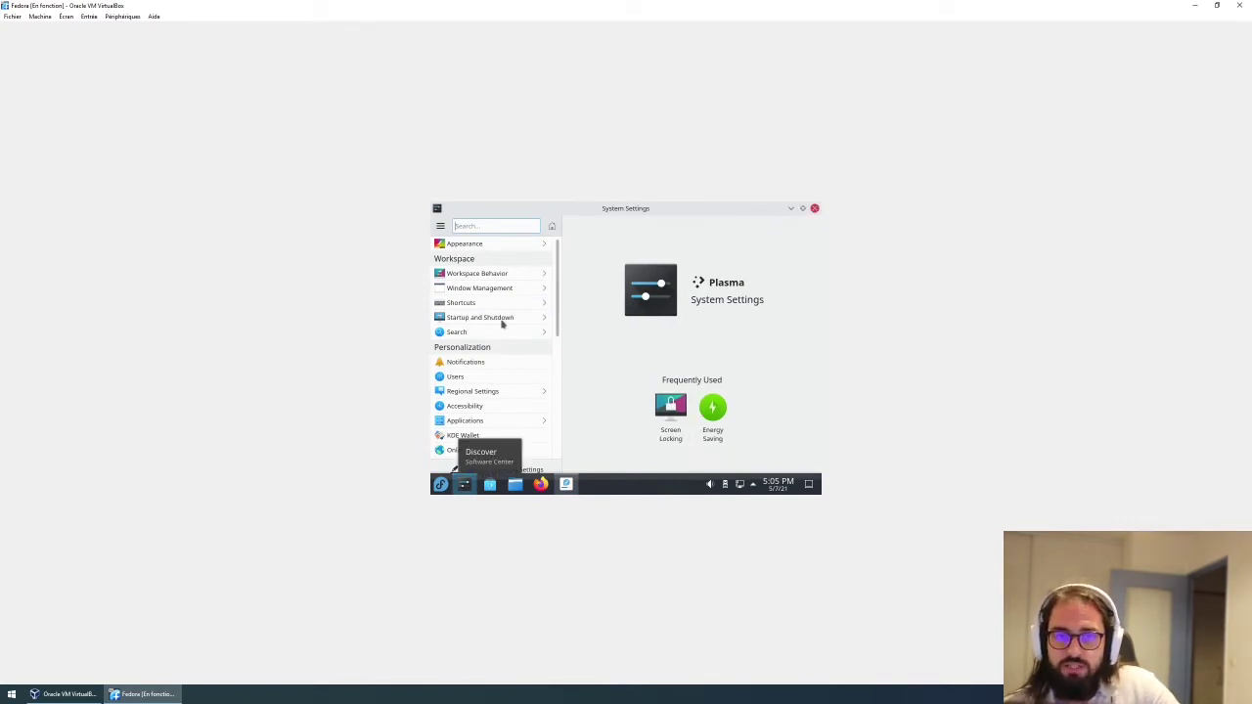
scroll(482, 354, down, 5)
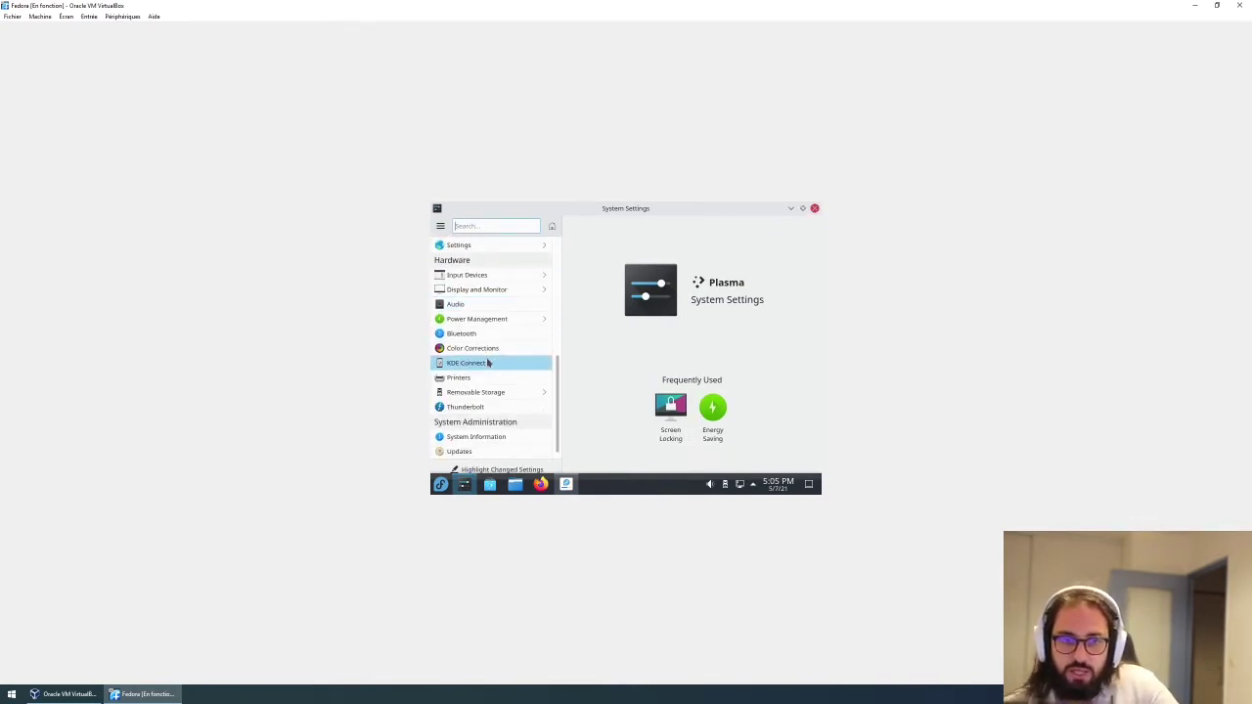
click(489, 290)
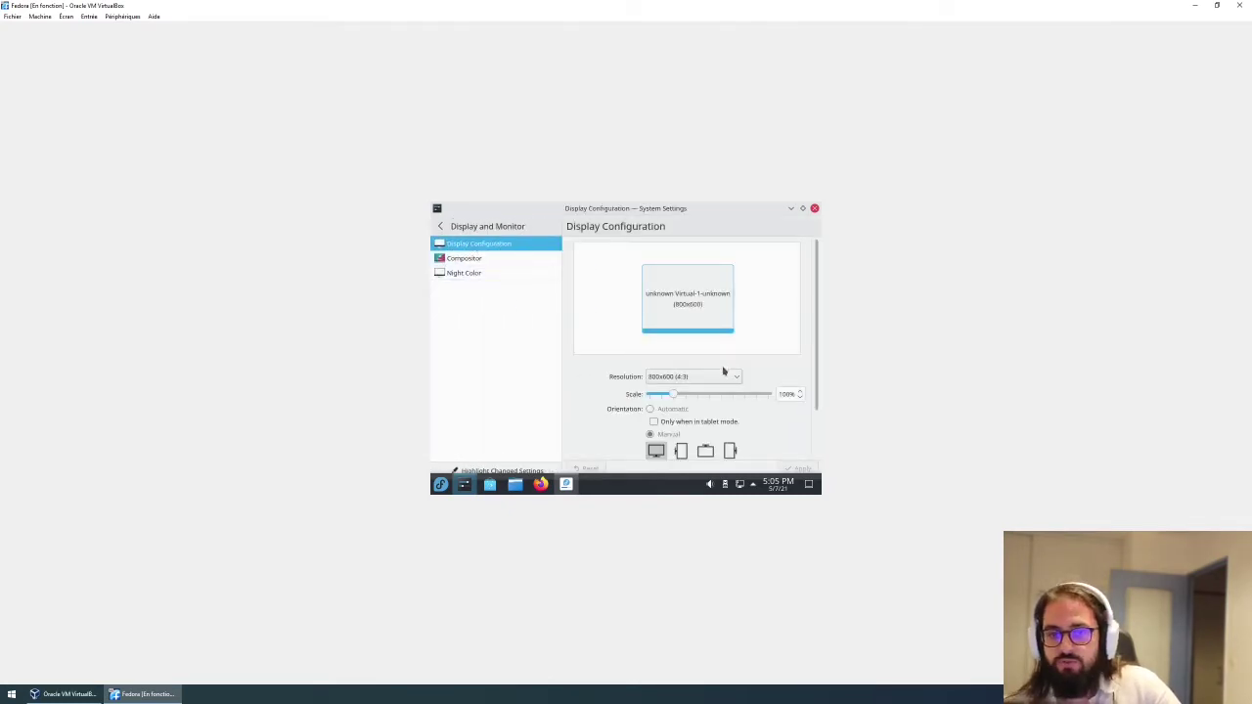
Switch the display resolution to 1920x1200 (16:10), apply it, and keep the change.
click(673, 377)
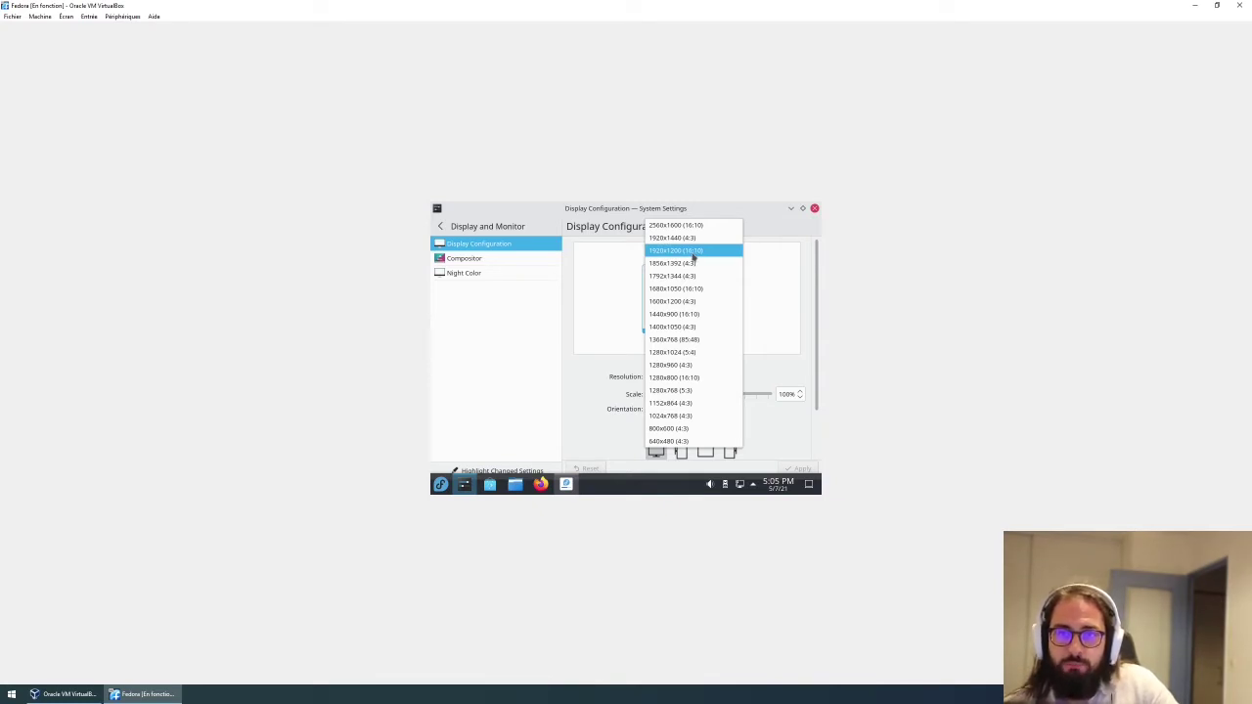
click(693, 251)
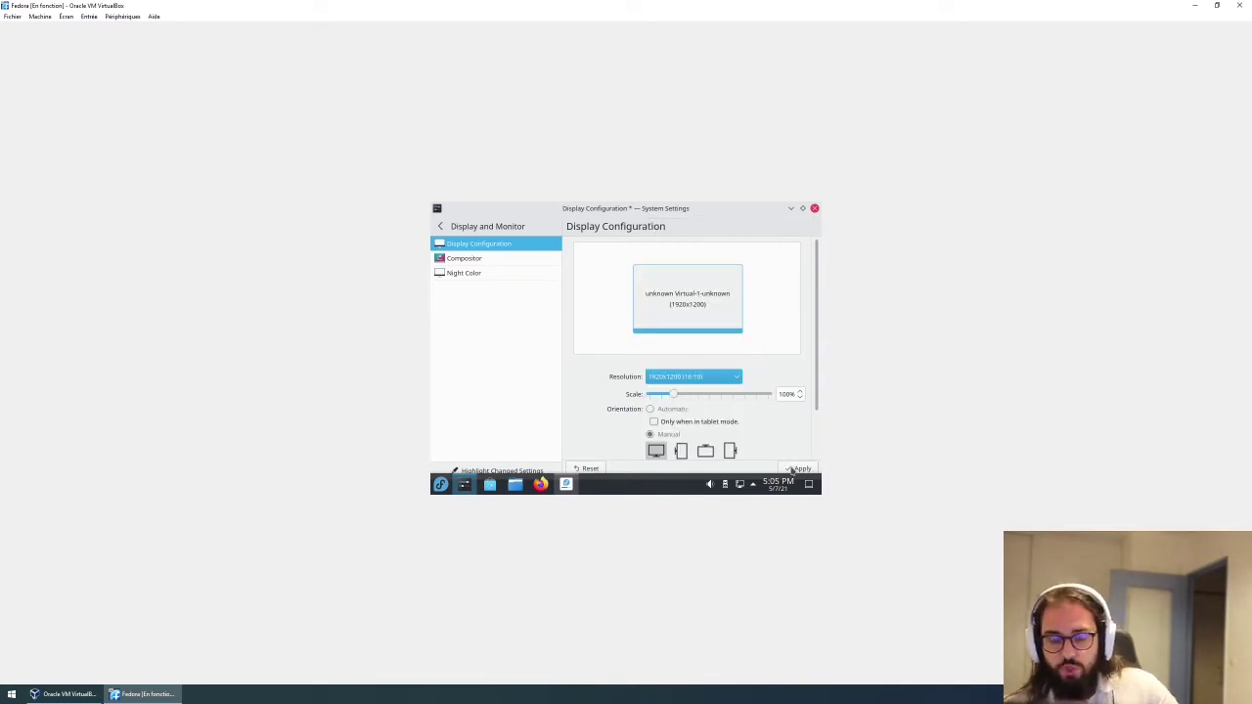
click(804, 466)
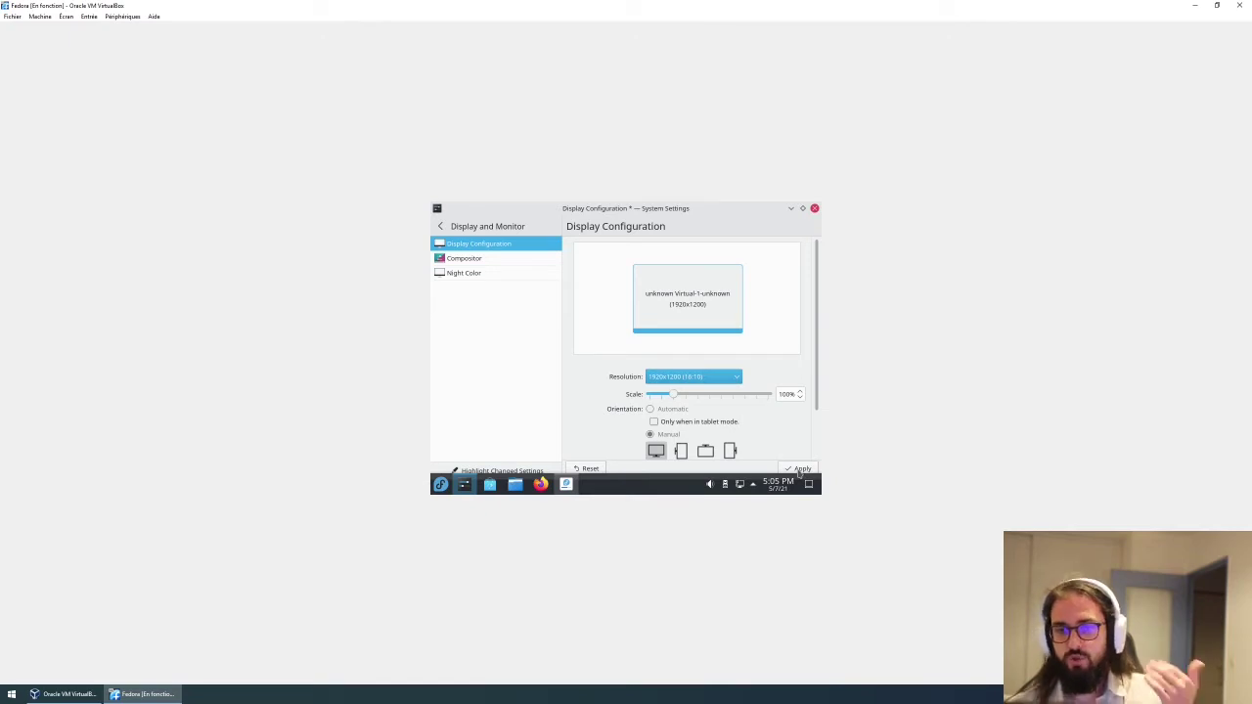
click(799, 470)
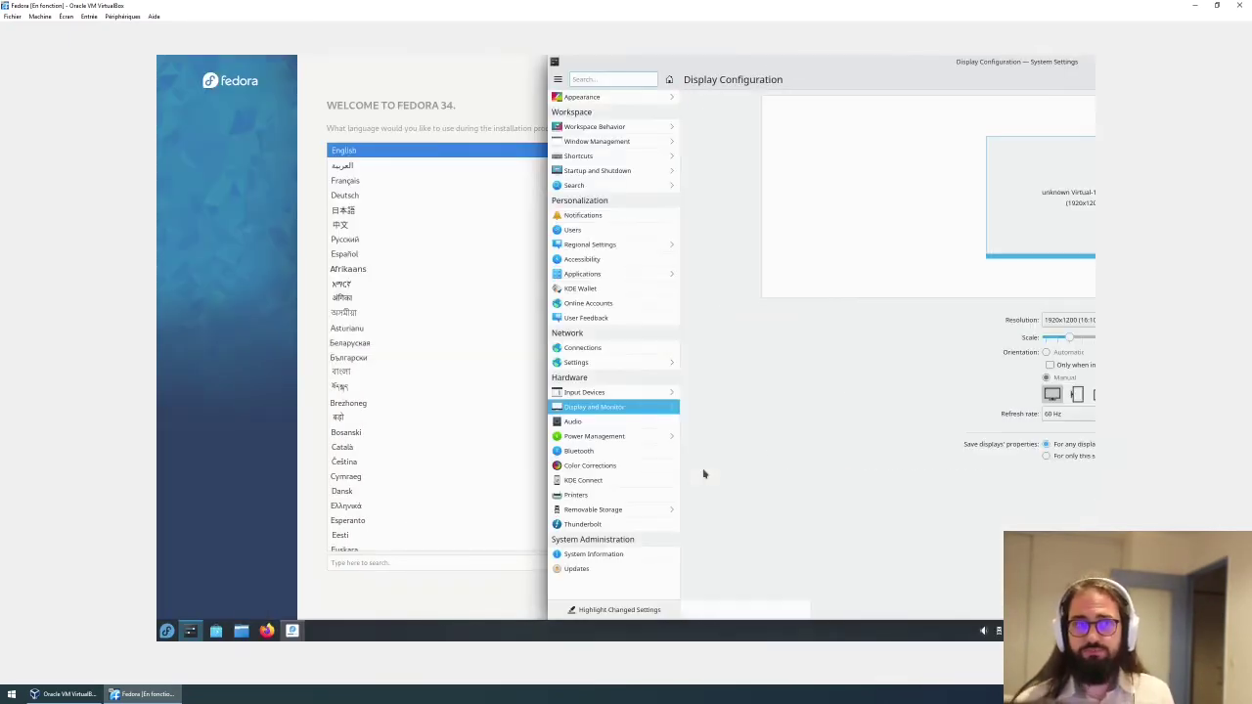
Close the System Settings window to reveal the installer's language-selection screen.
double_click(750, 58)
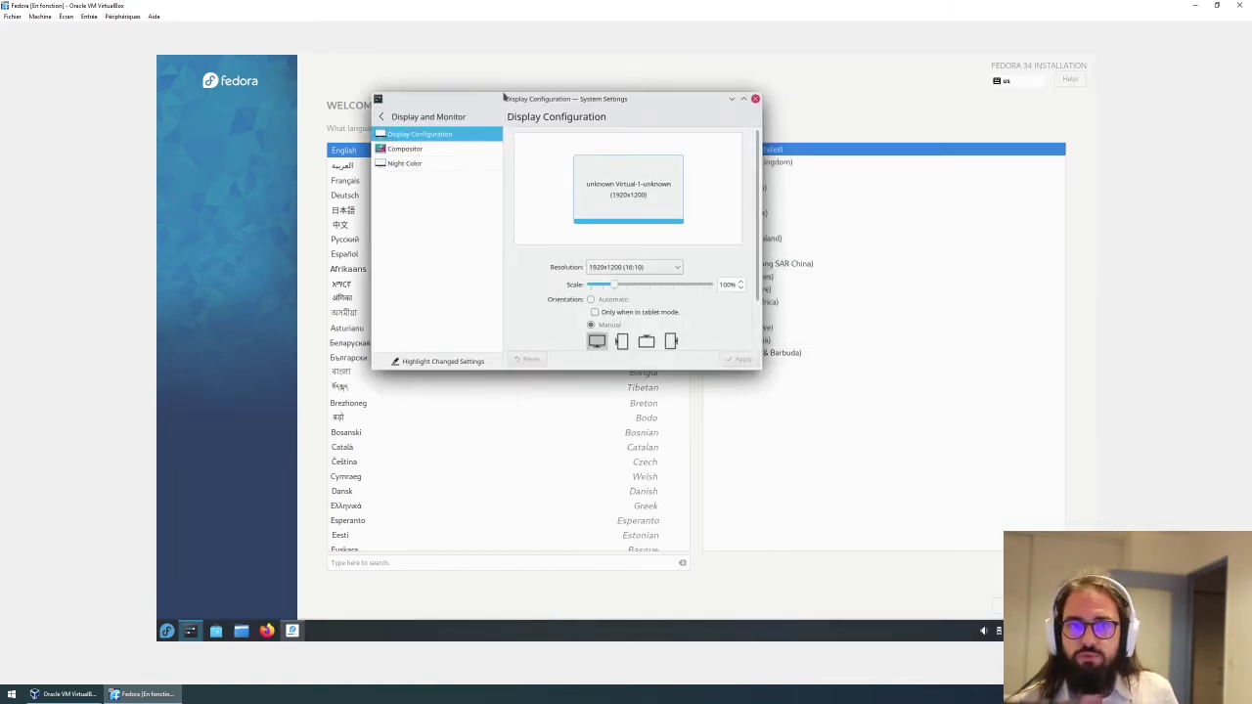
key(alt+F4)
click(190, 631)
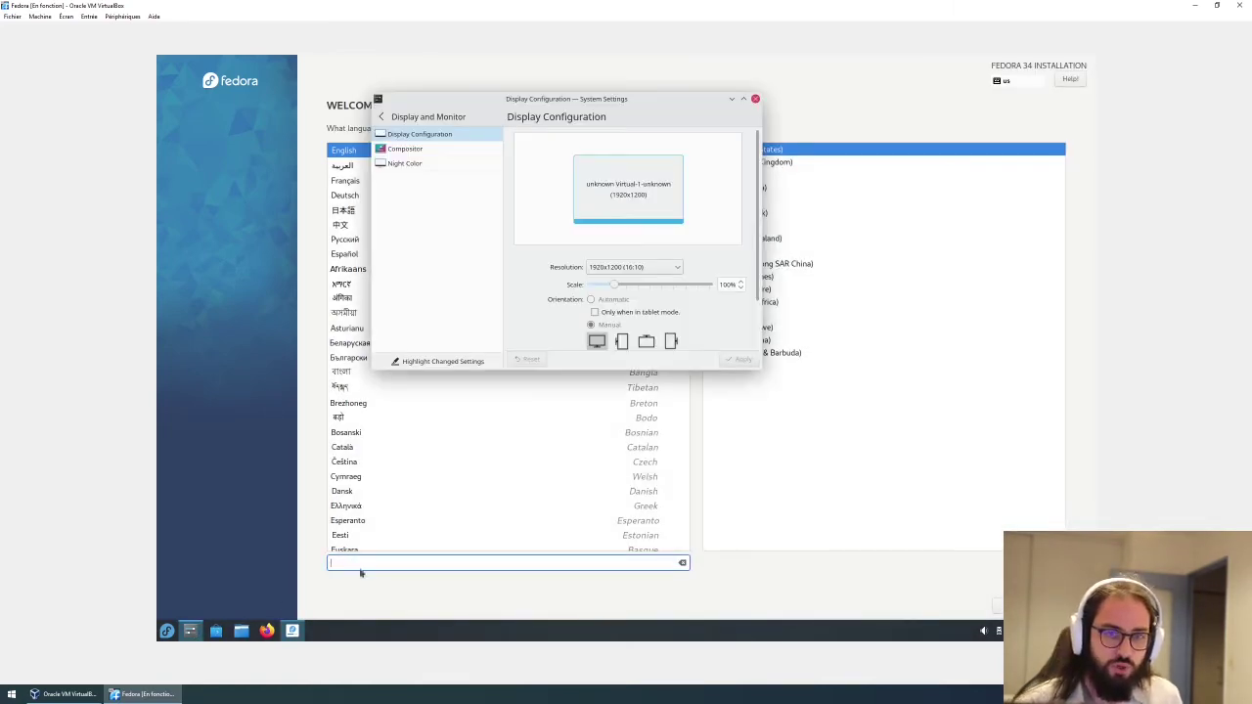
click(743, 99)
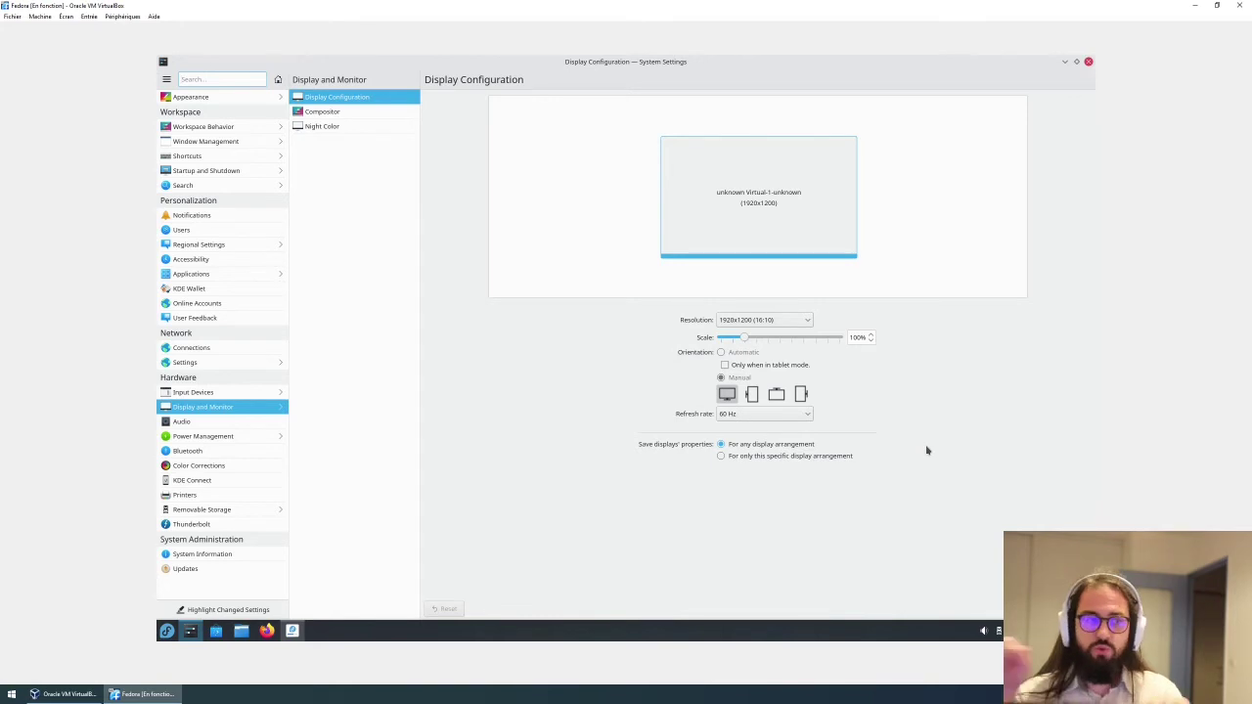
click(1089, 64)
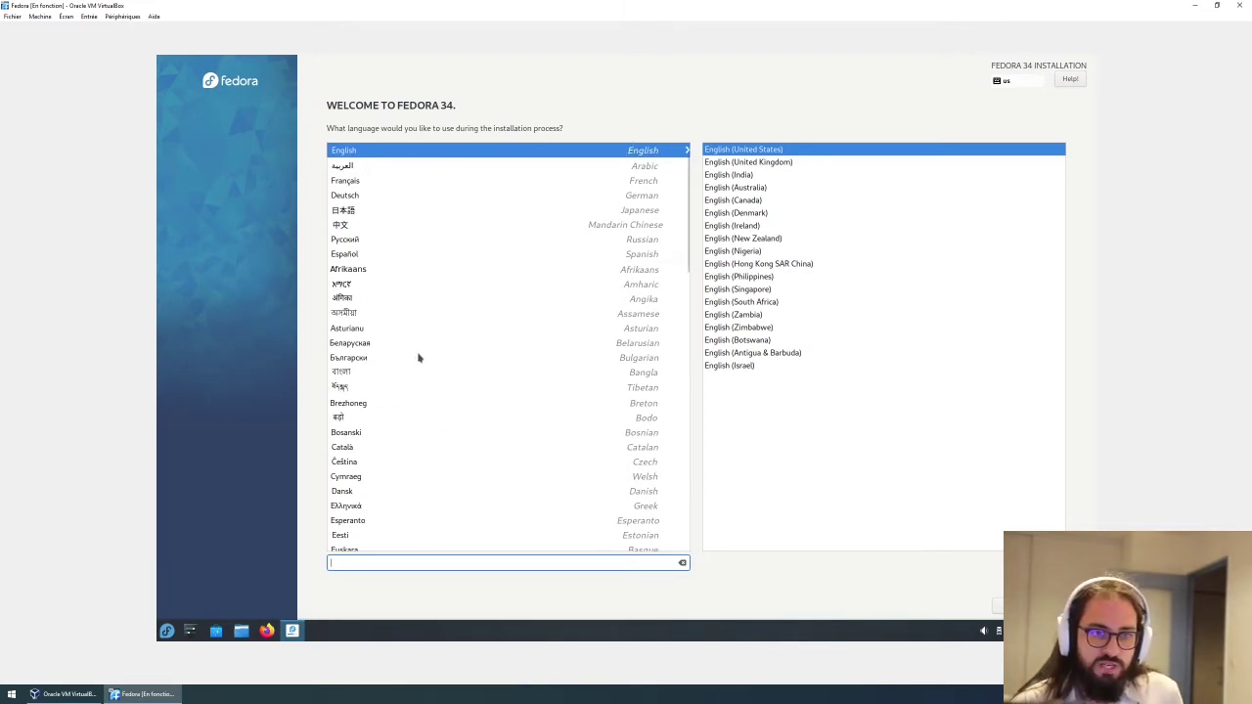
Choose Français as the installer language, then go to the Clavier layout page.
click(353, 184)
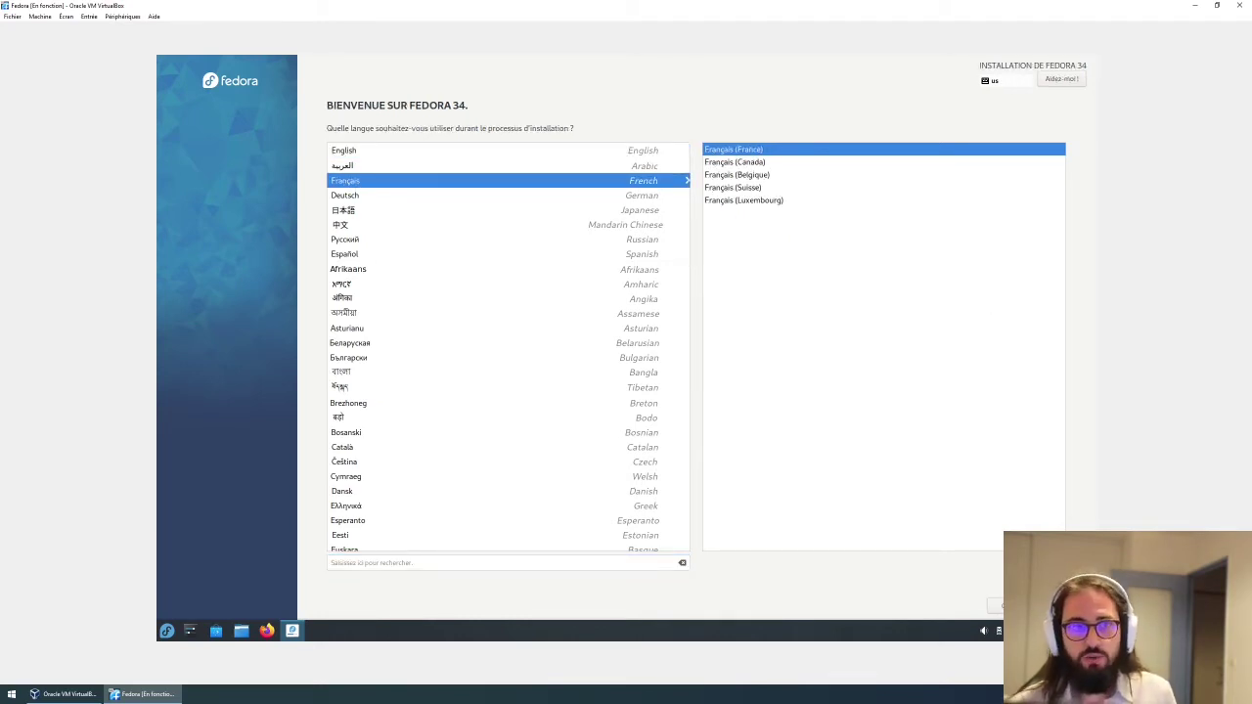
key(Return)
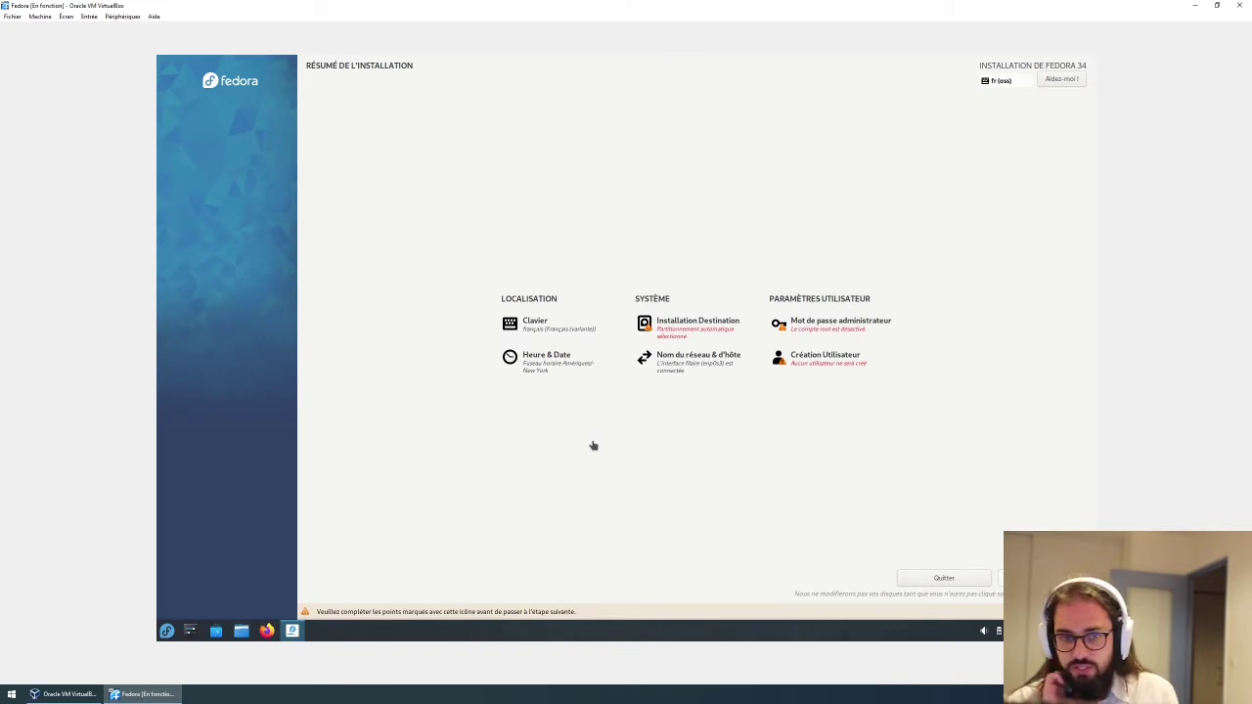
click(550, 327)
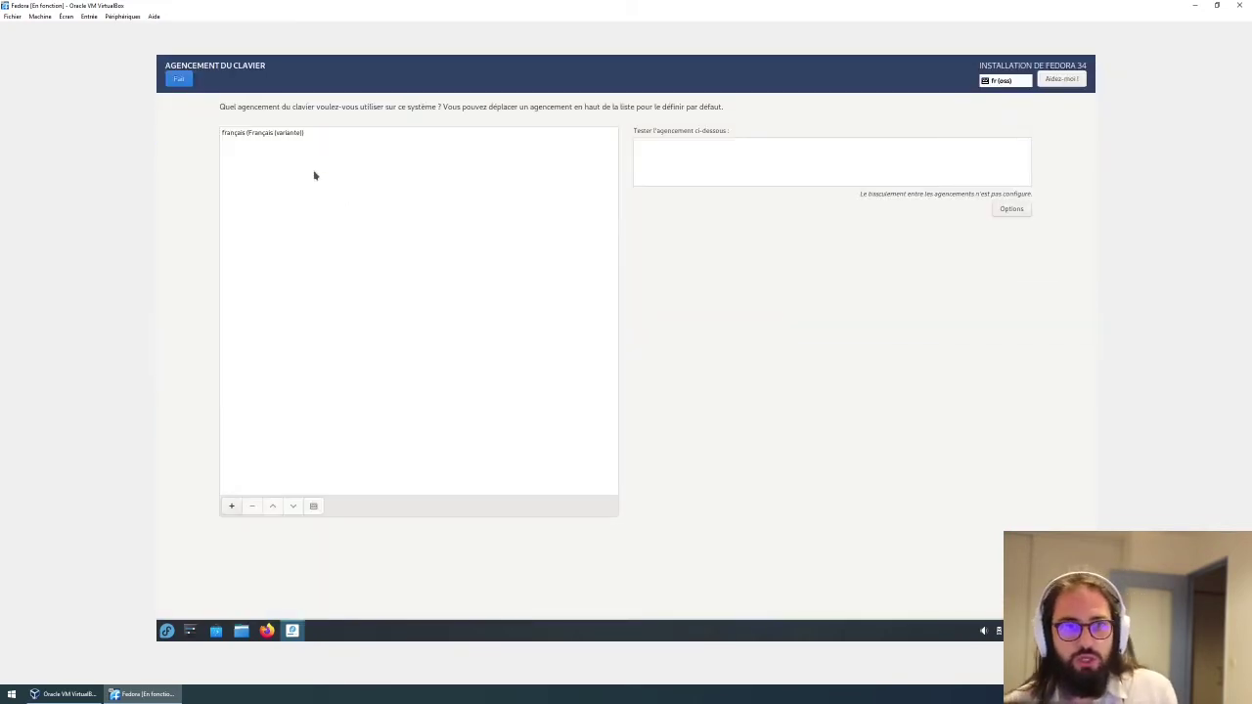
Search 'bepo' and add the français (Français (BÉPO)) keyboard layout.
click(232, 506)
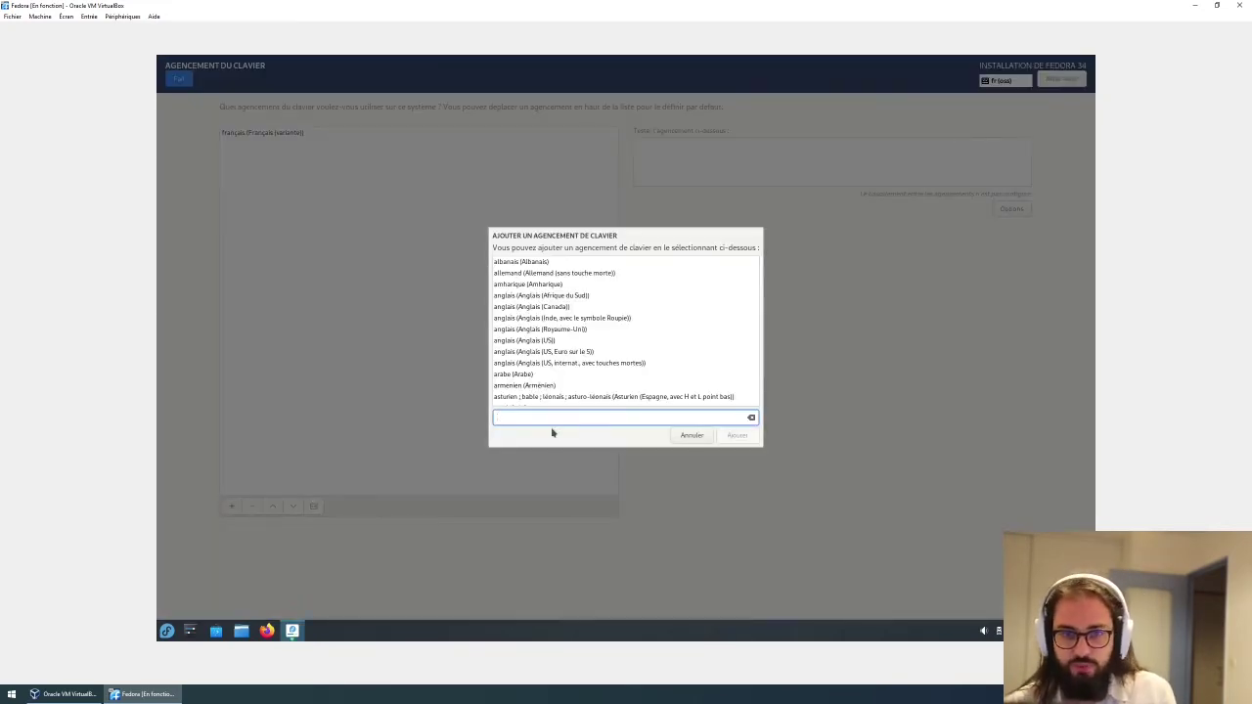
scroll(547, 323, down, 5)
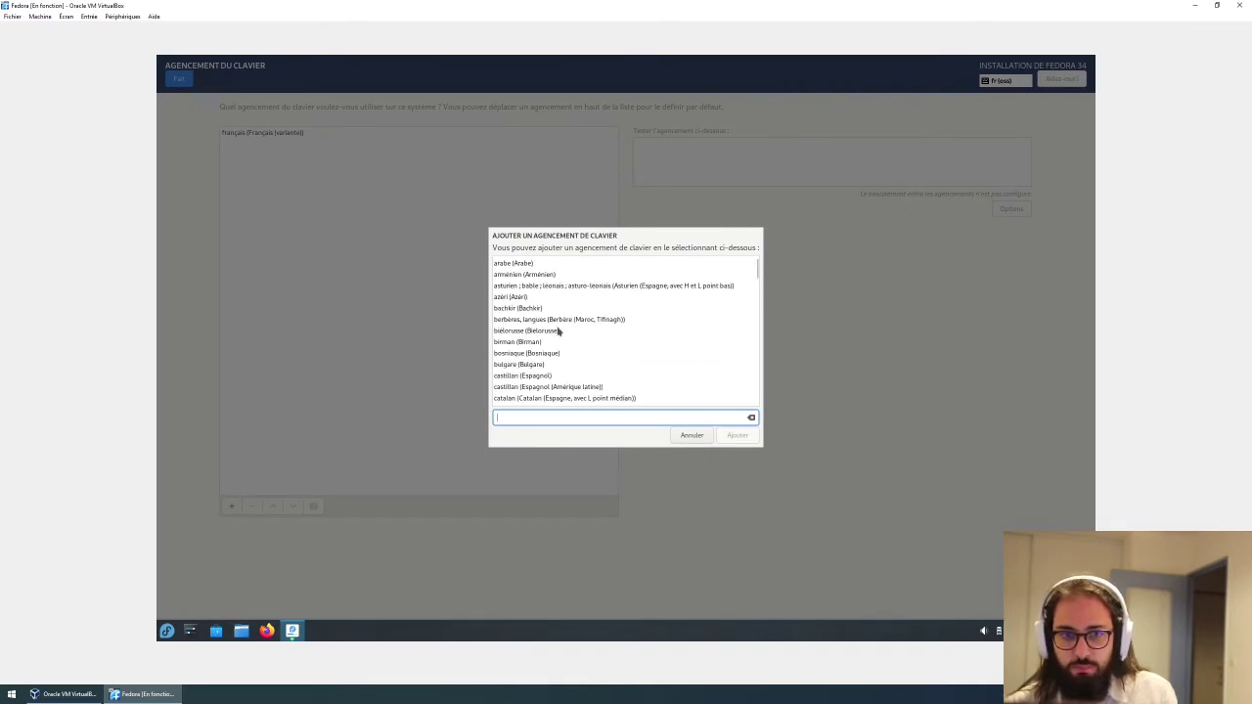
scroll(558, 330, down, 5)
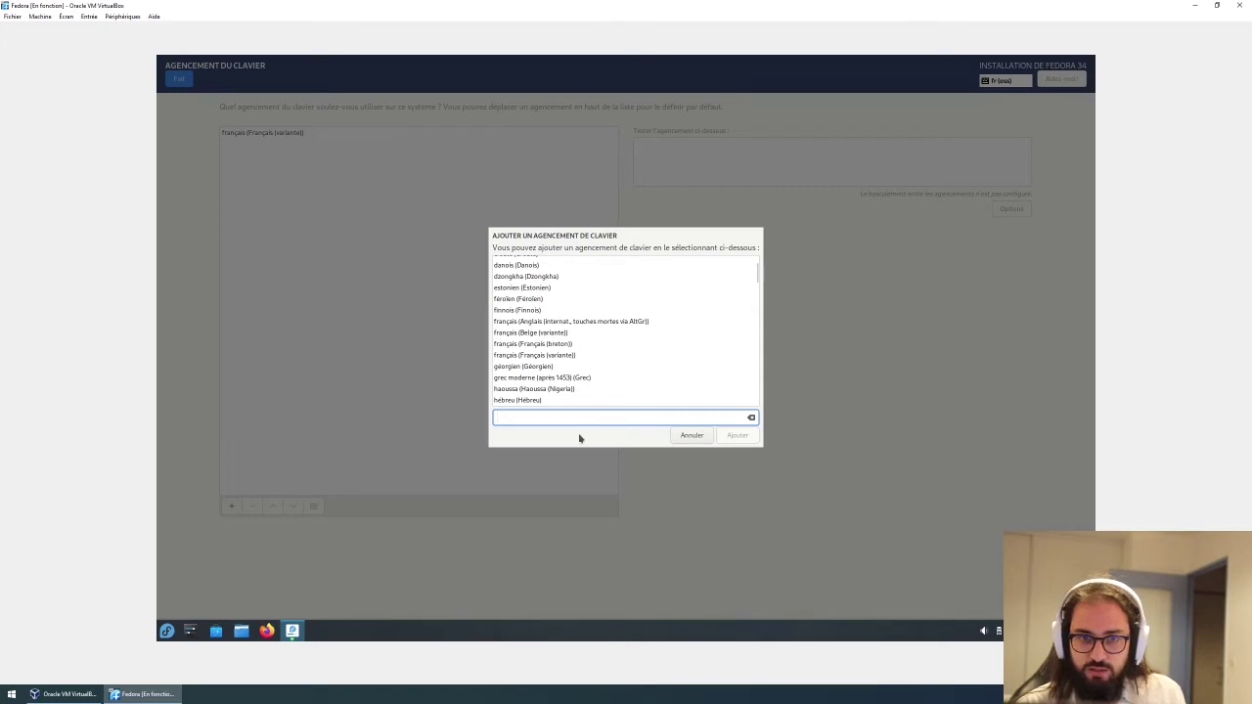
text(fr)
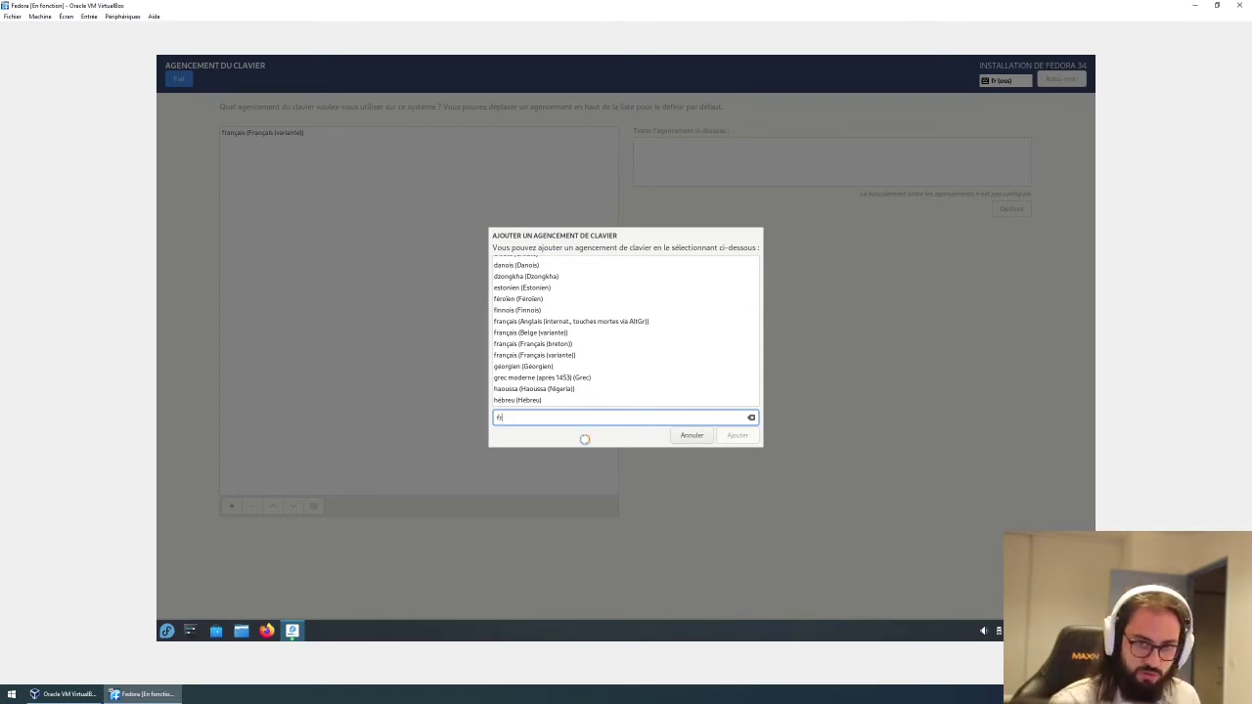
key(BackSpace)
key(BackSpace)
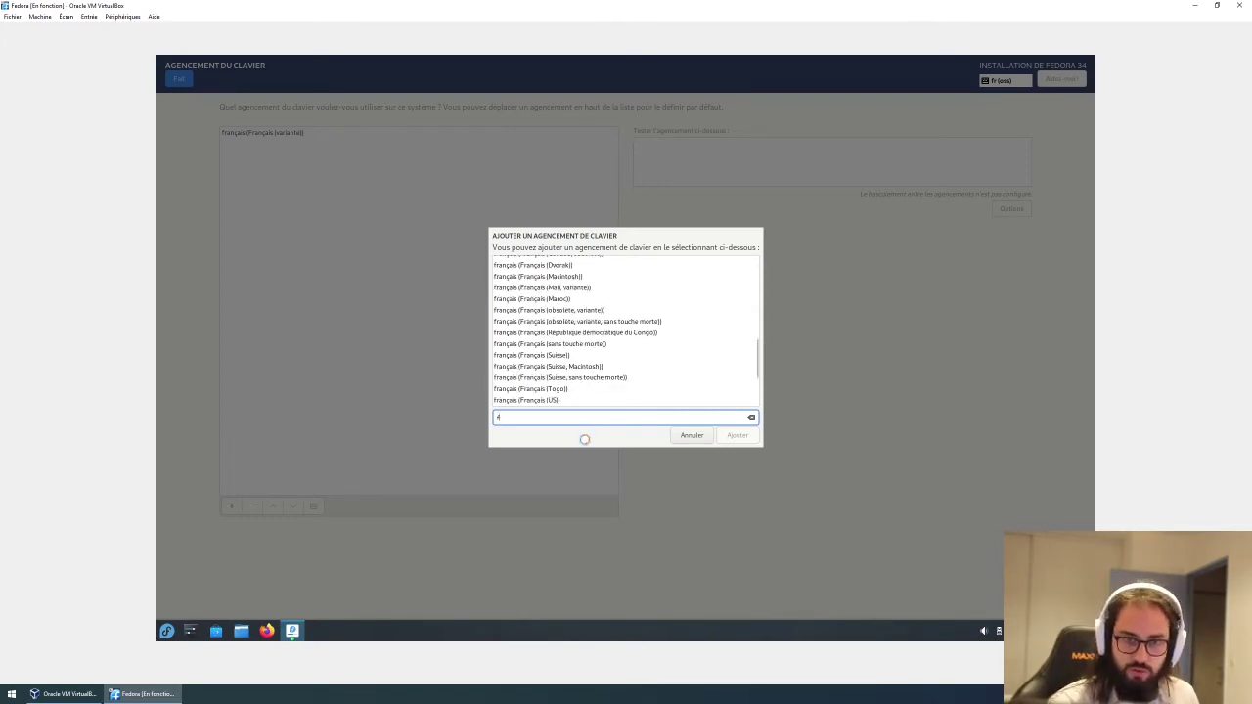
text(bepo)
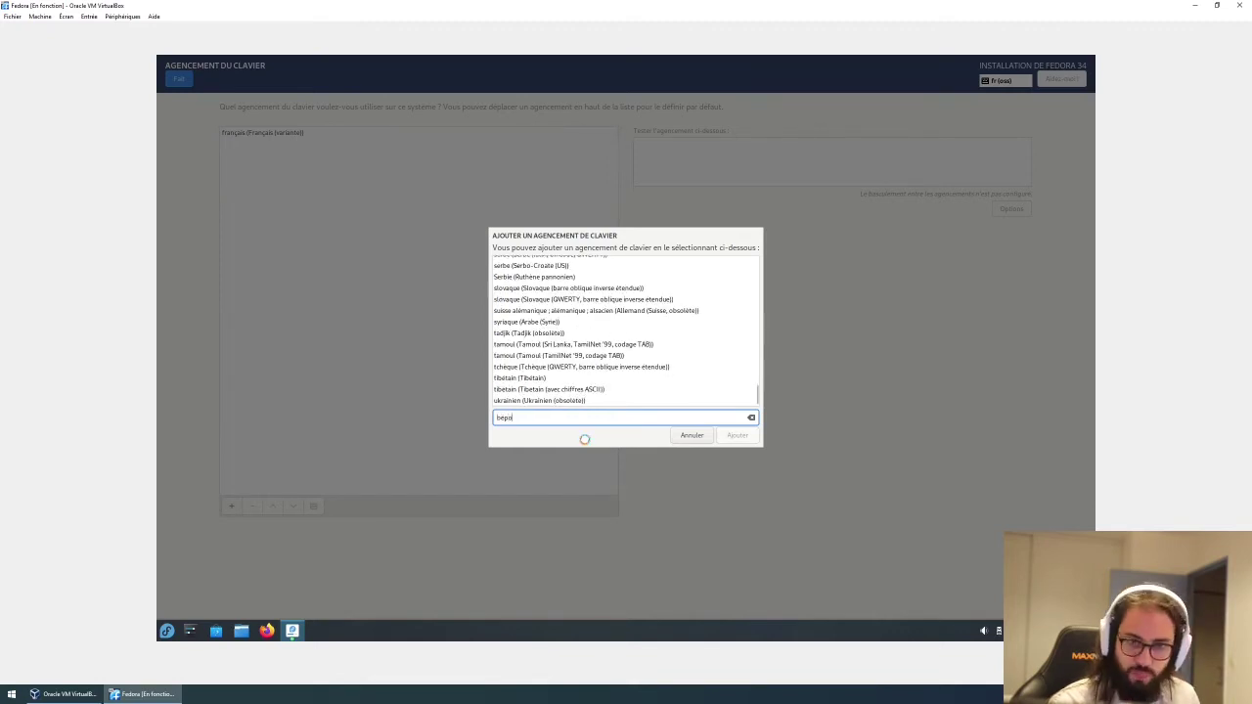
click(564, 266)
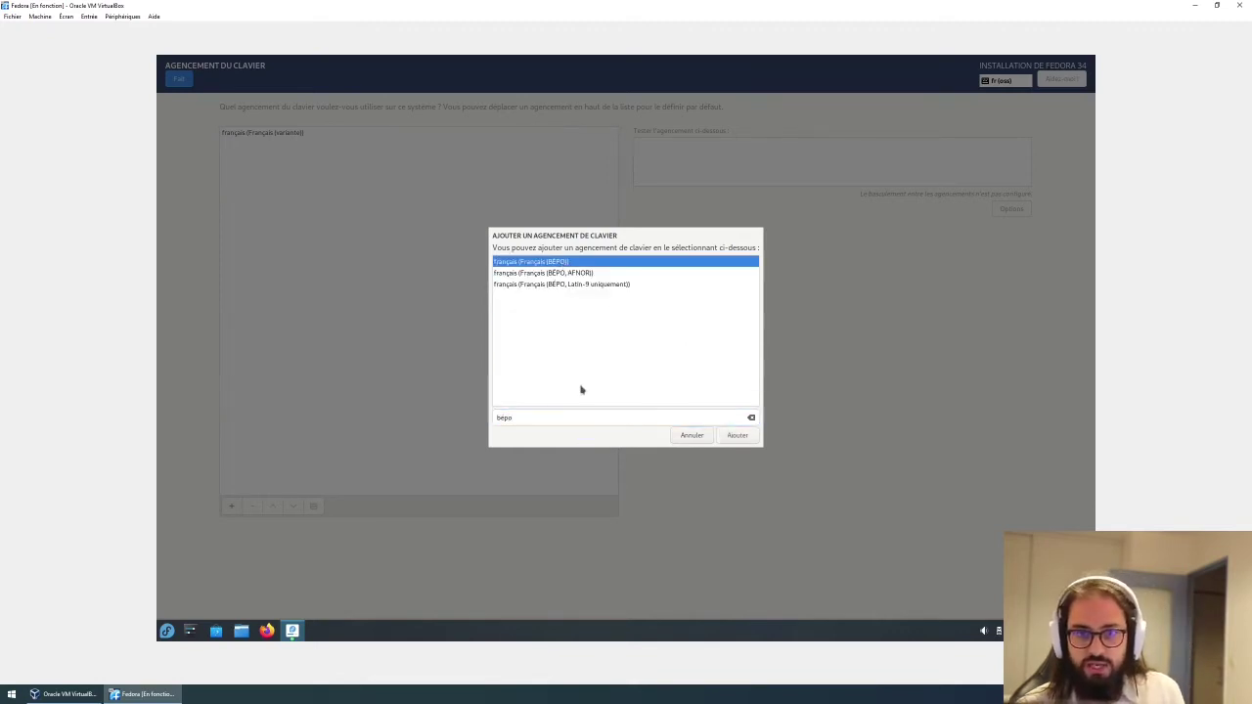
click(602, 276)
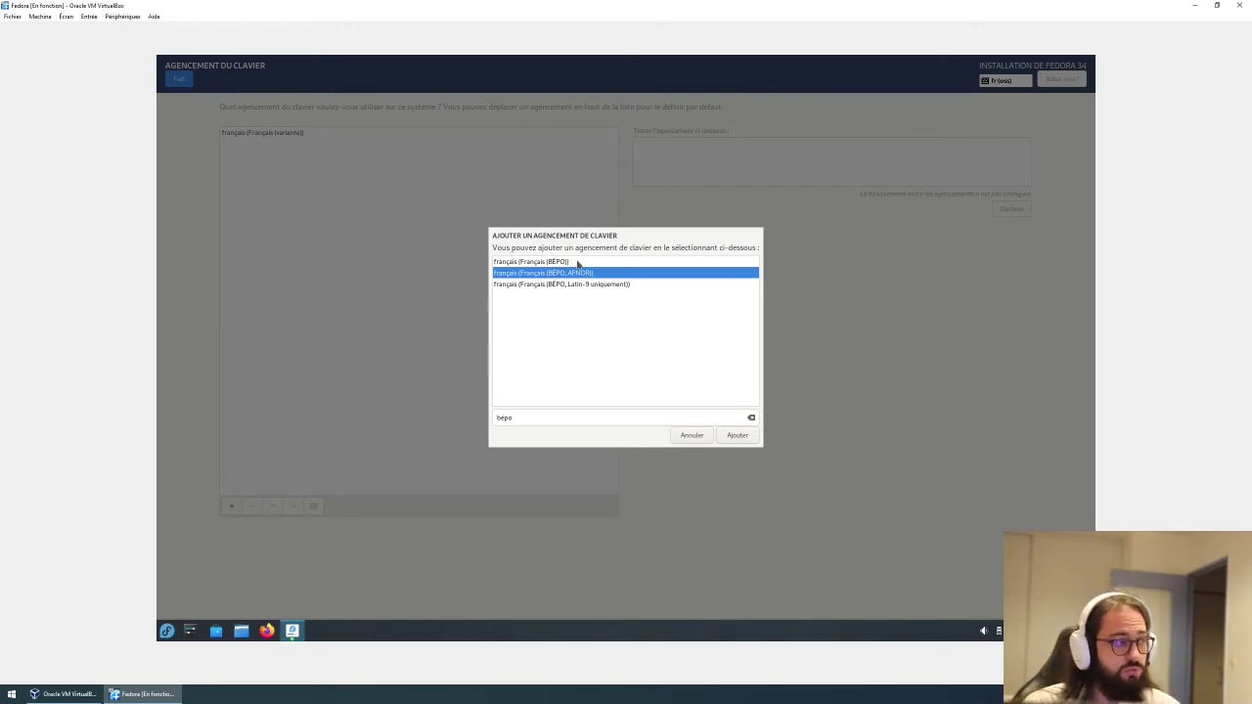
click(578, 263)
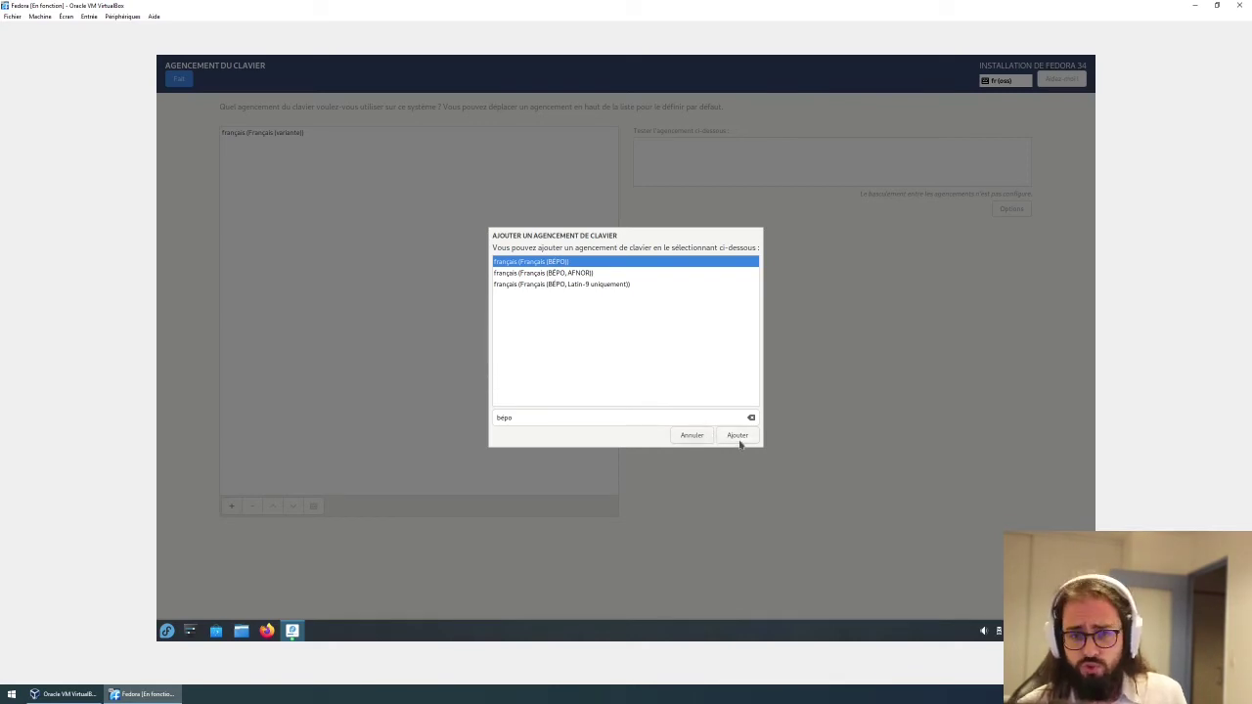
click(740, 441)
Remove the français (Français (variante)) layout so only BÉPO remains, then finish.
click(277, 135)
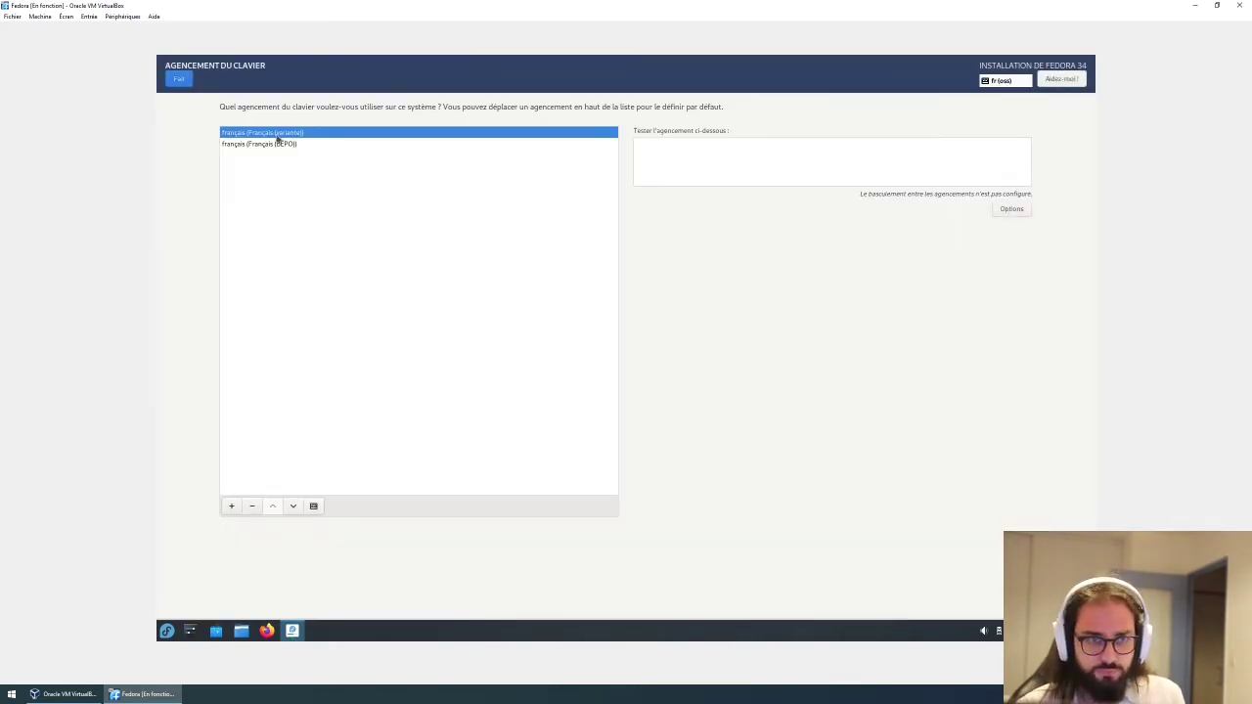
click(252, 505)
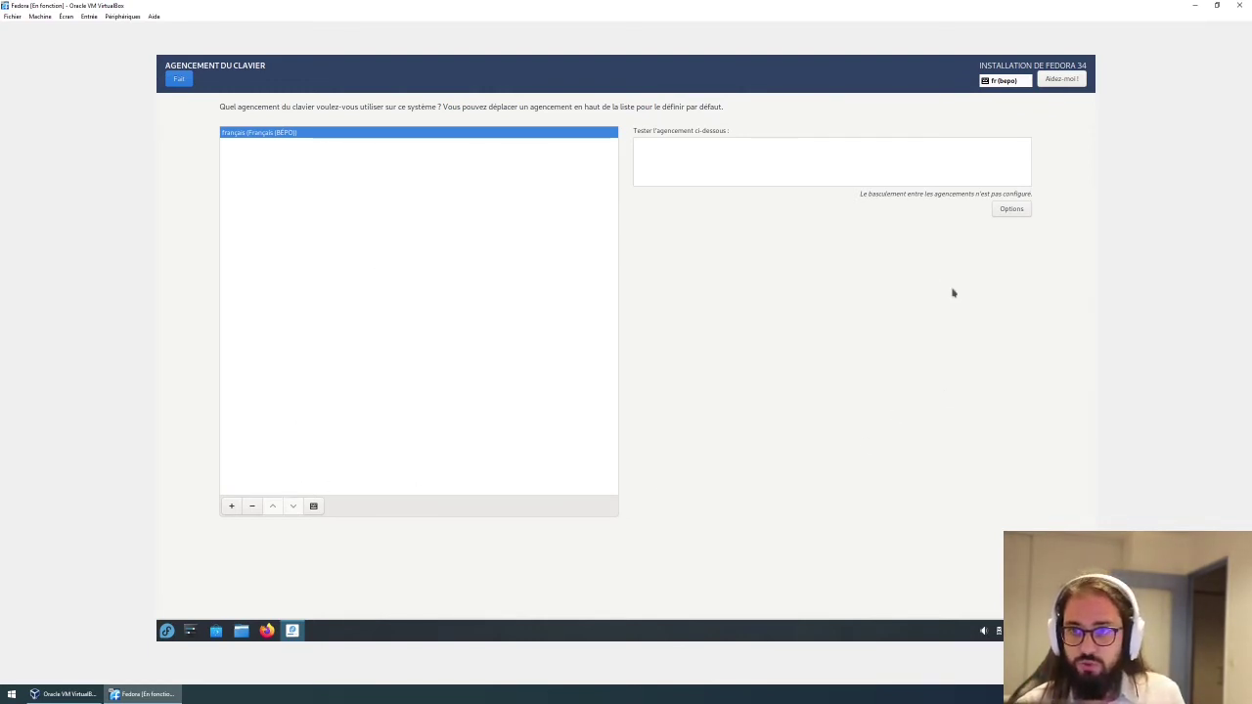
click(176, 81)
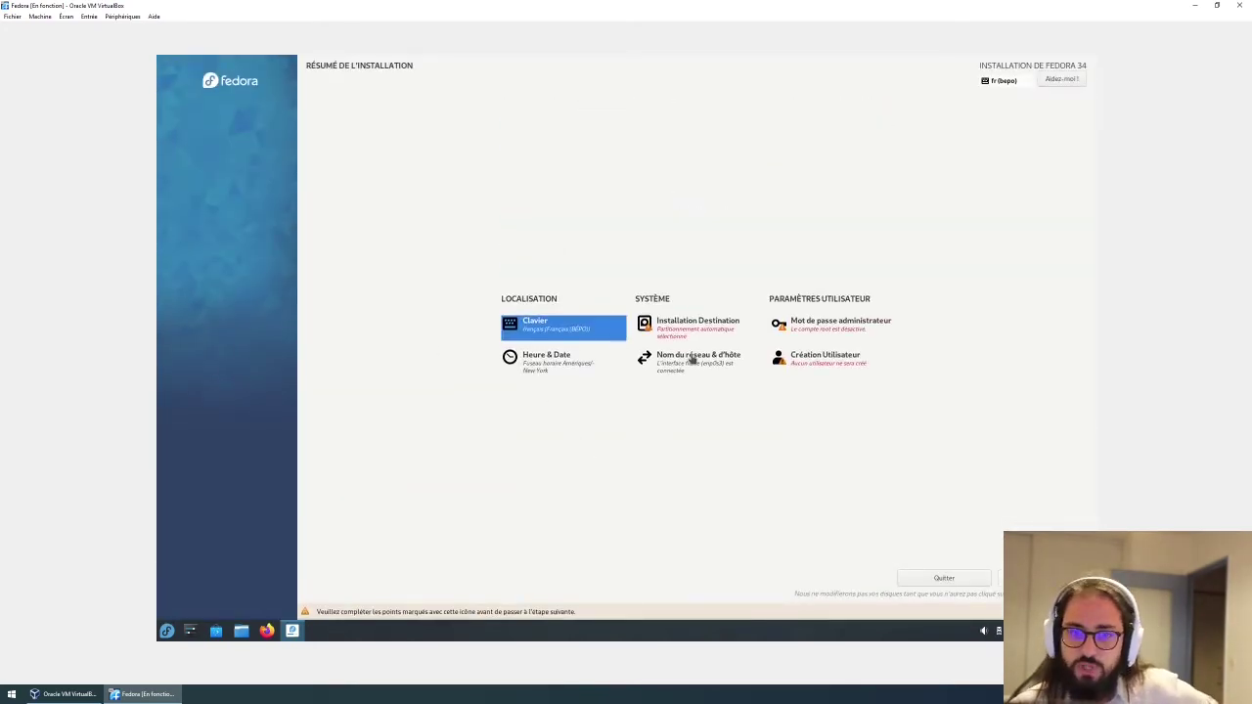
Set the time zone to Europe, Paris on the world map and confirm.
click(547, 380)
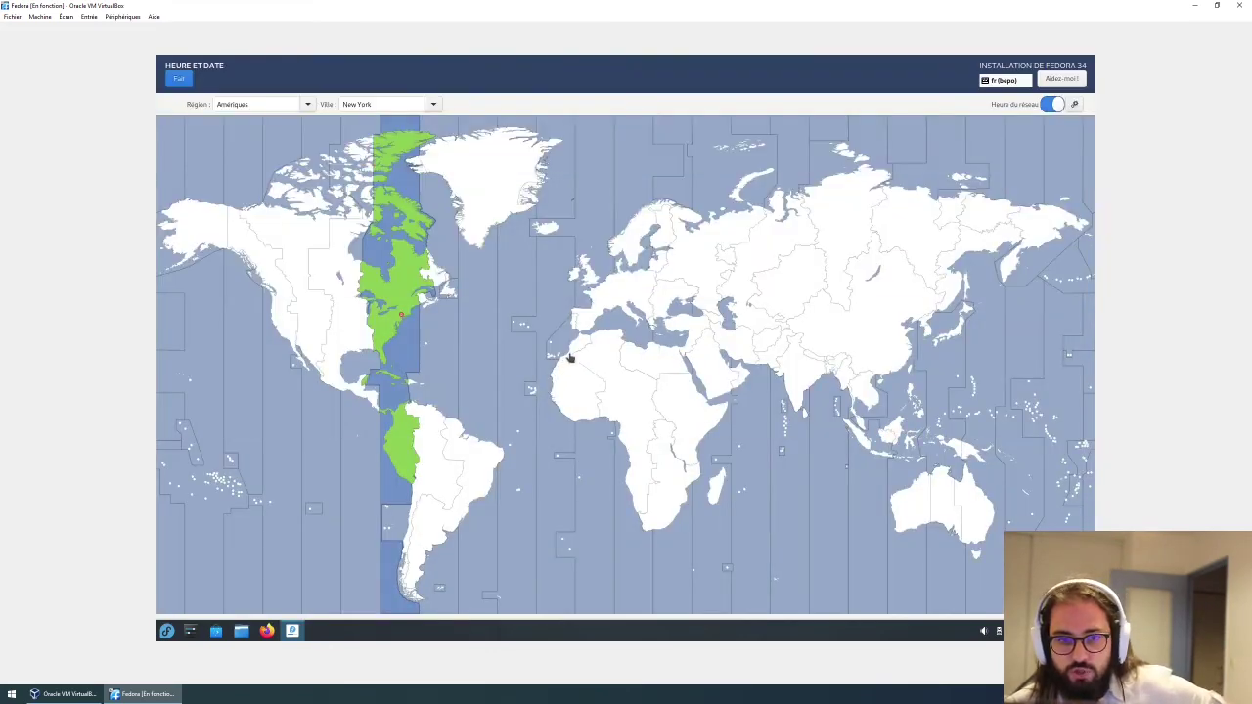
click(597, 315)
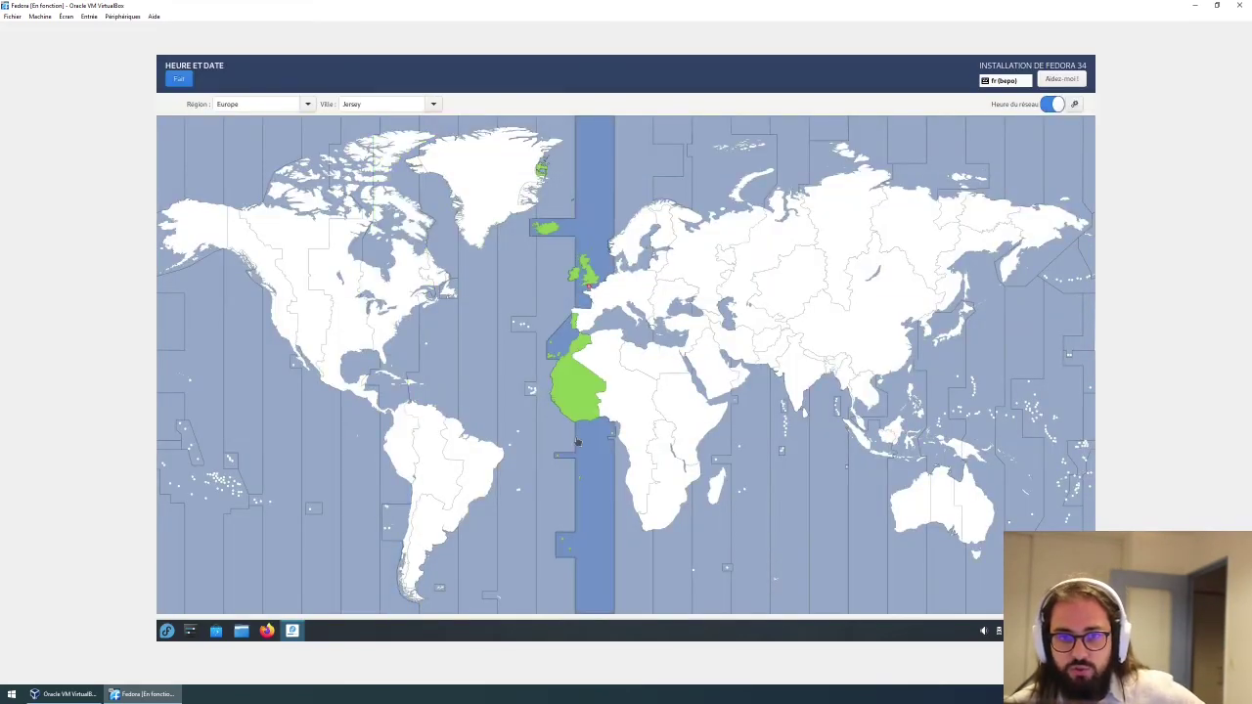
click(599, 307)
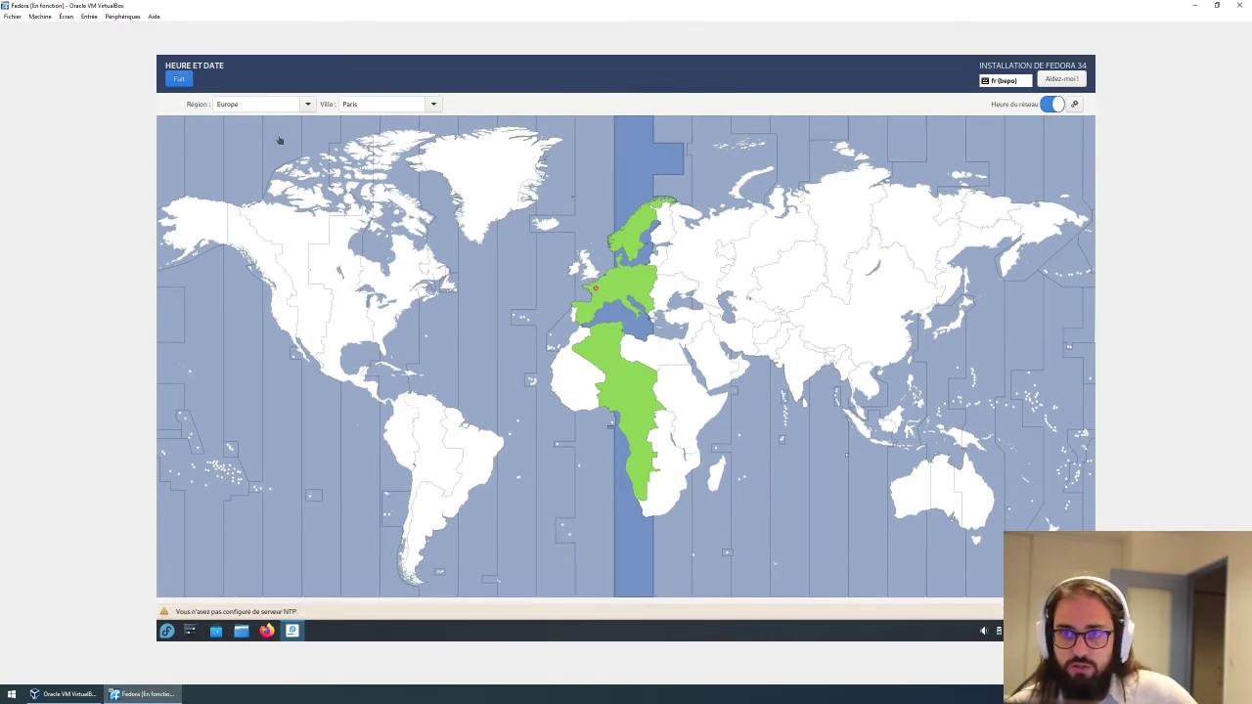
click(182, 80)
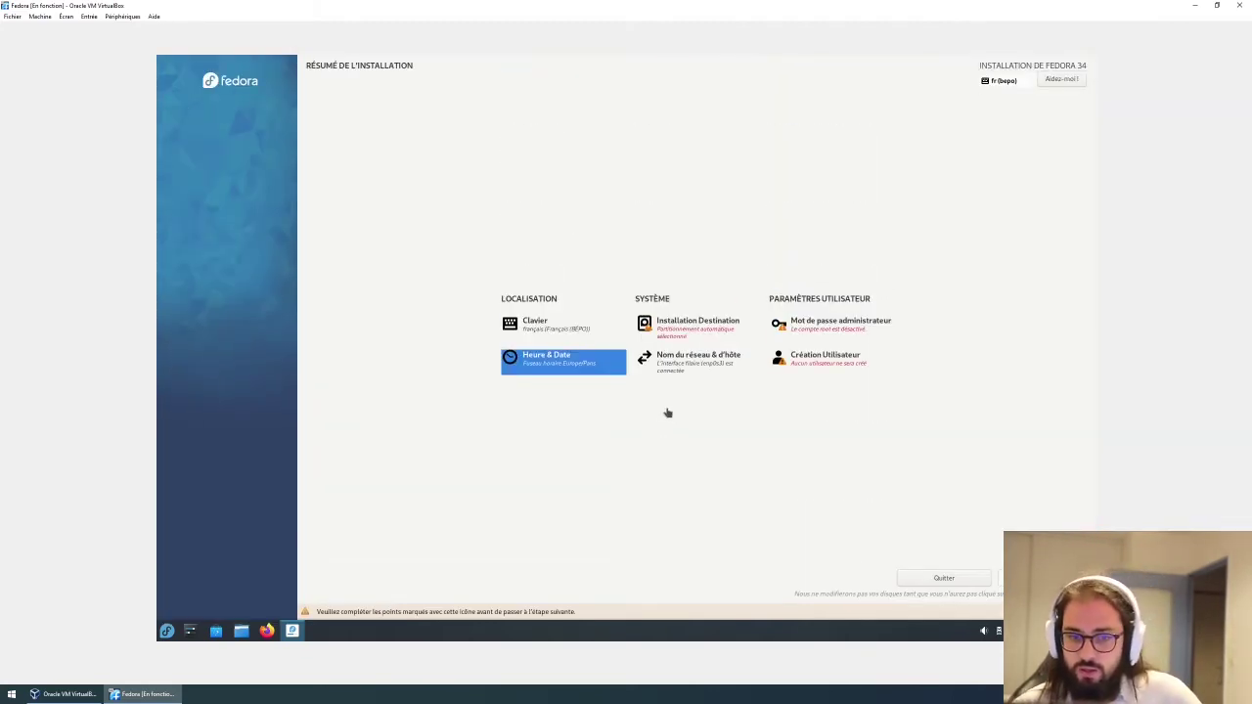
Target the ATA VBOX HARDDISK with automatic partitioning and data encryption left off.
click(690, 327)
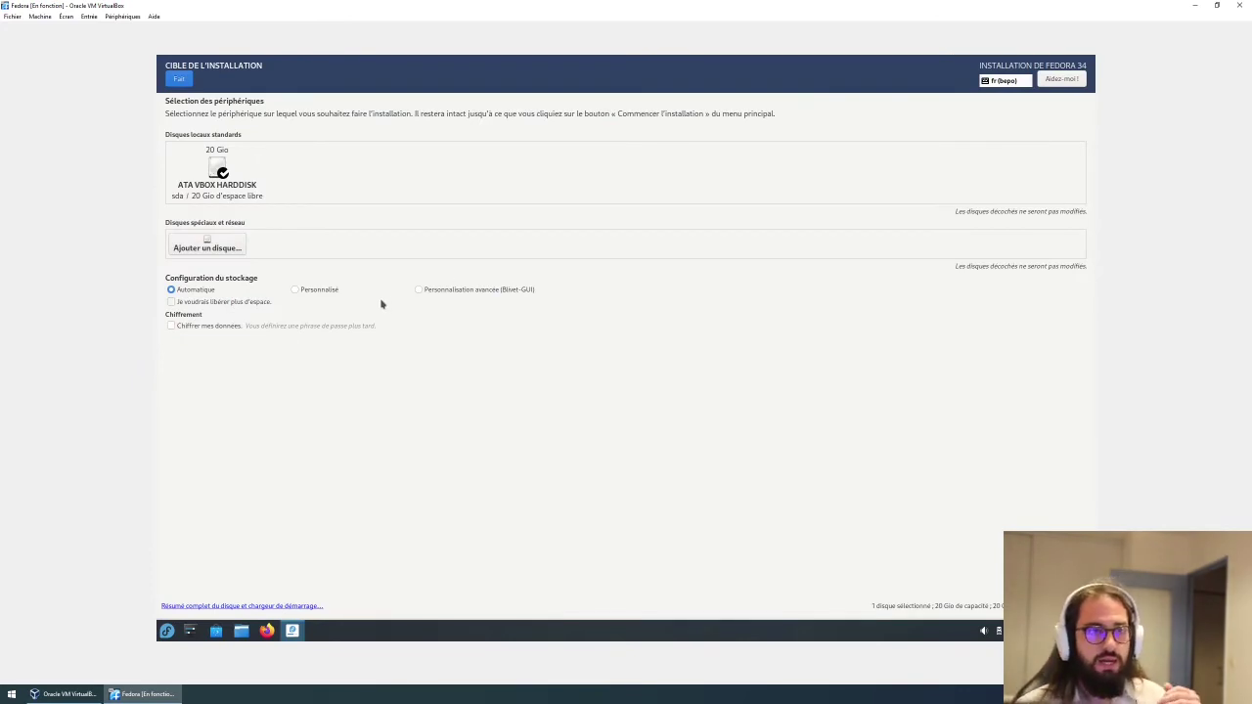
click(224, 173)
click(224, 173)
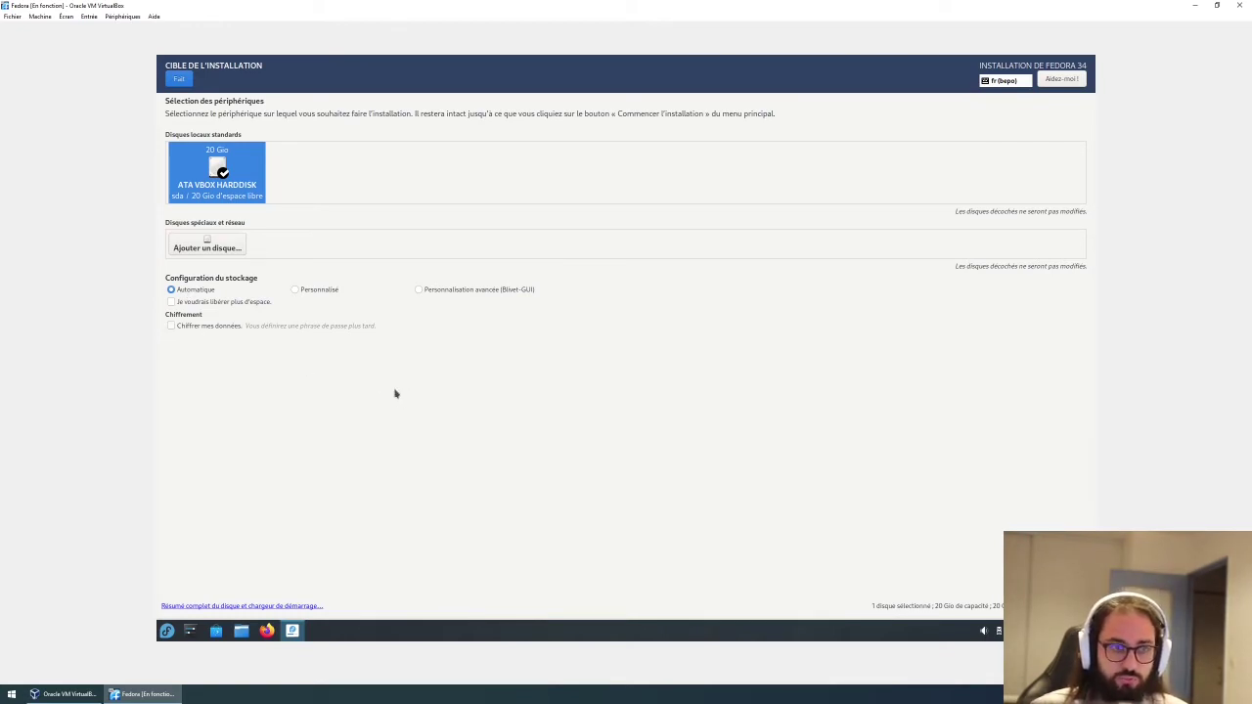
click(223, 334)
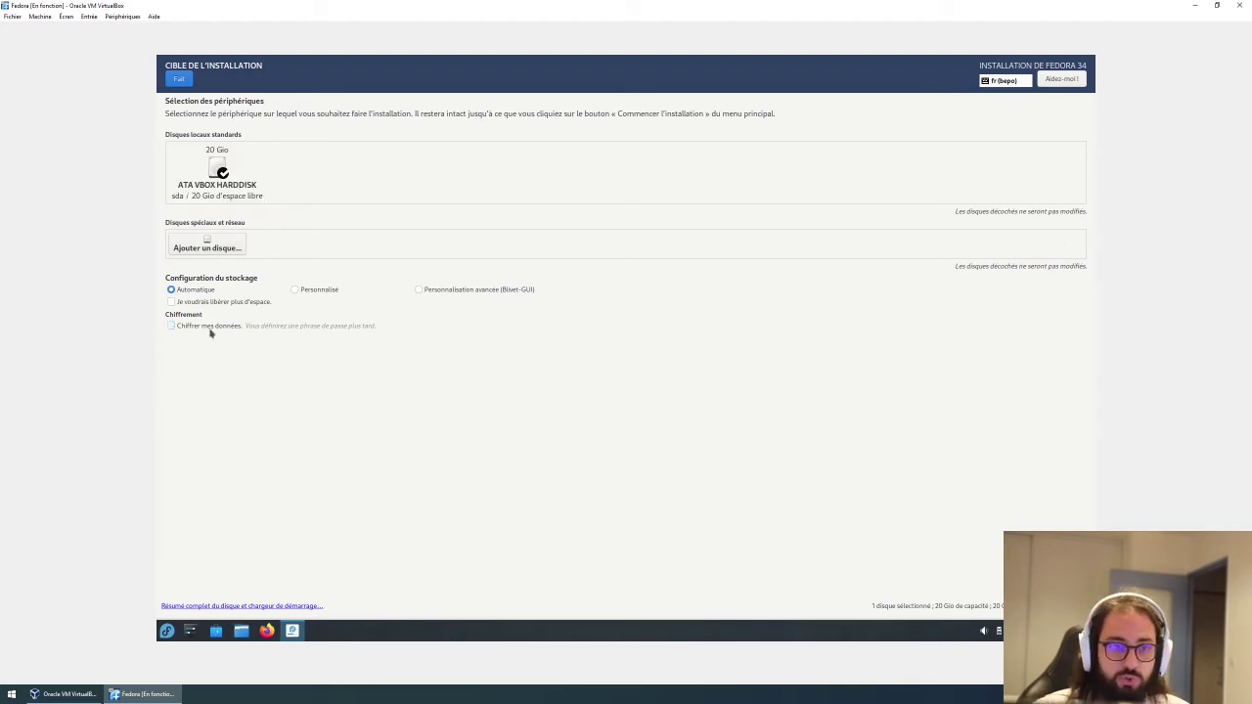
click(191, 331)
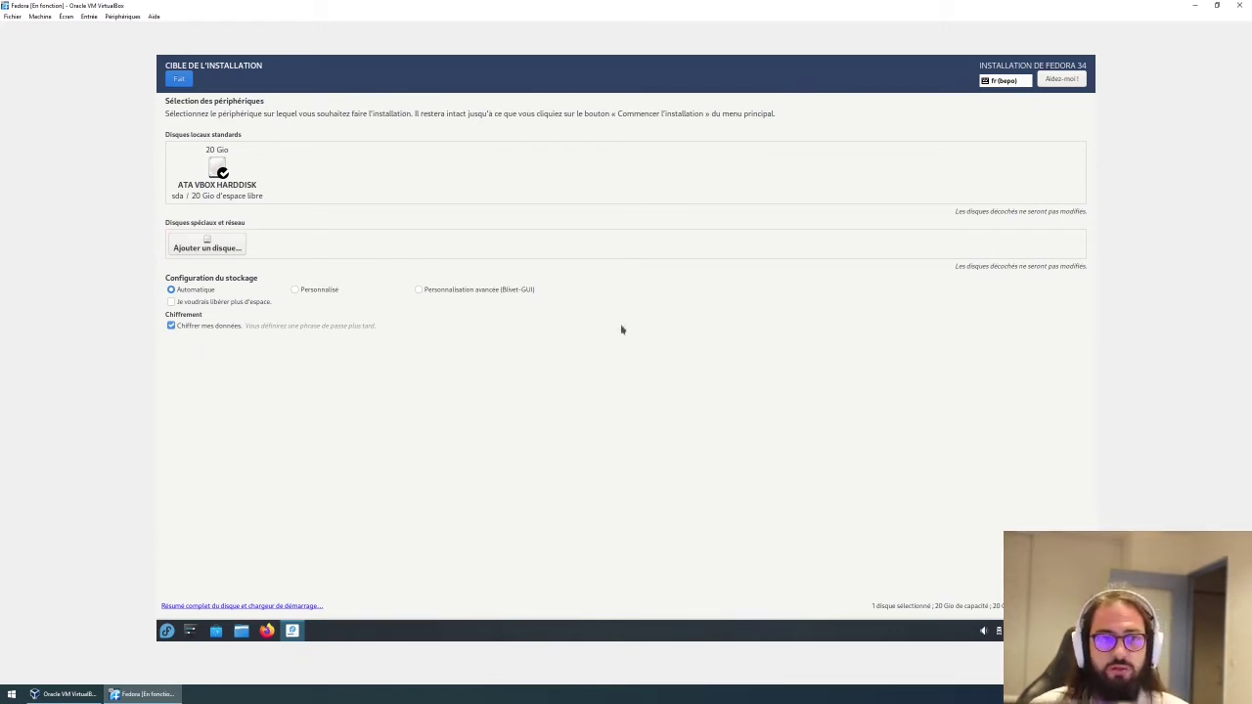
click(232, 332)
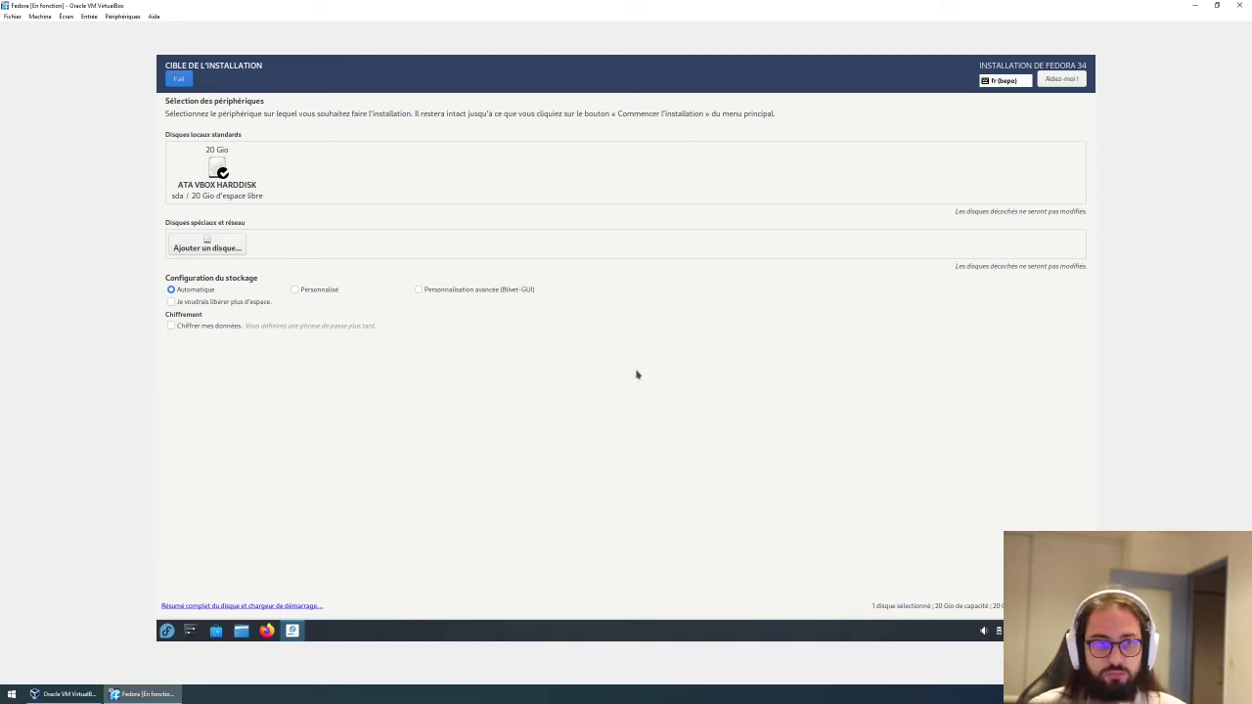
click(180, 79)
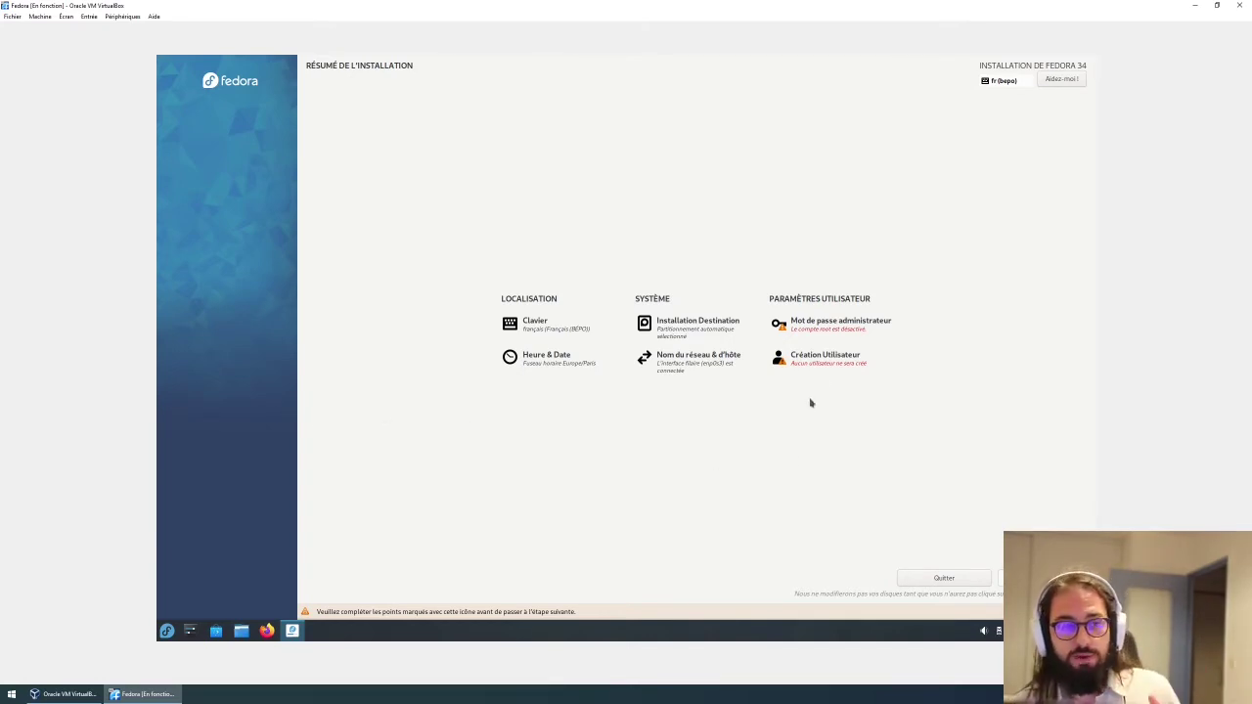
Enter and confirm the root password on the Mot de passe administrateur page.
click(823, 337)
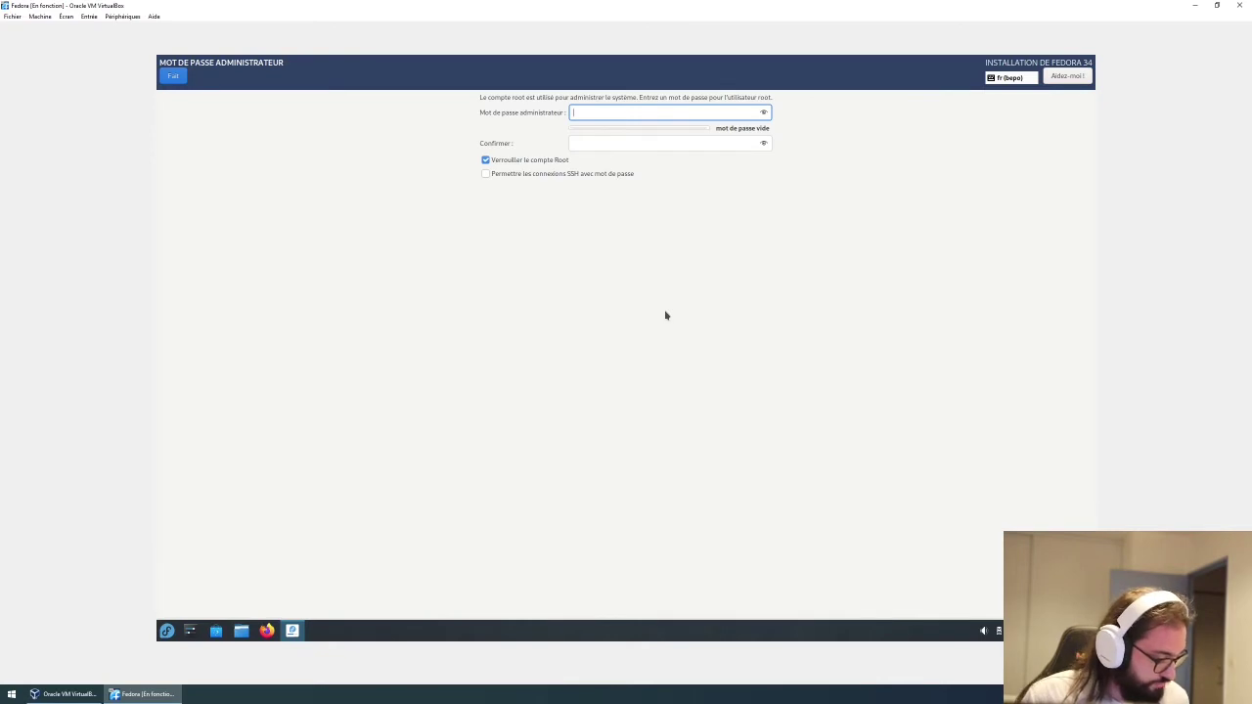
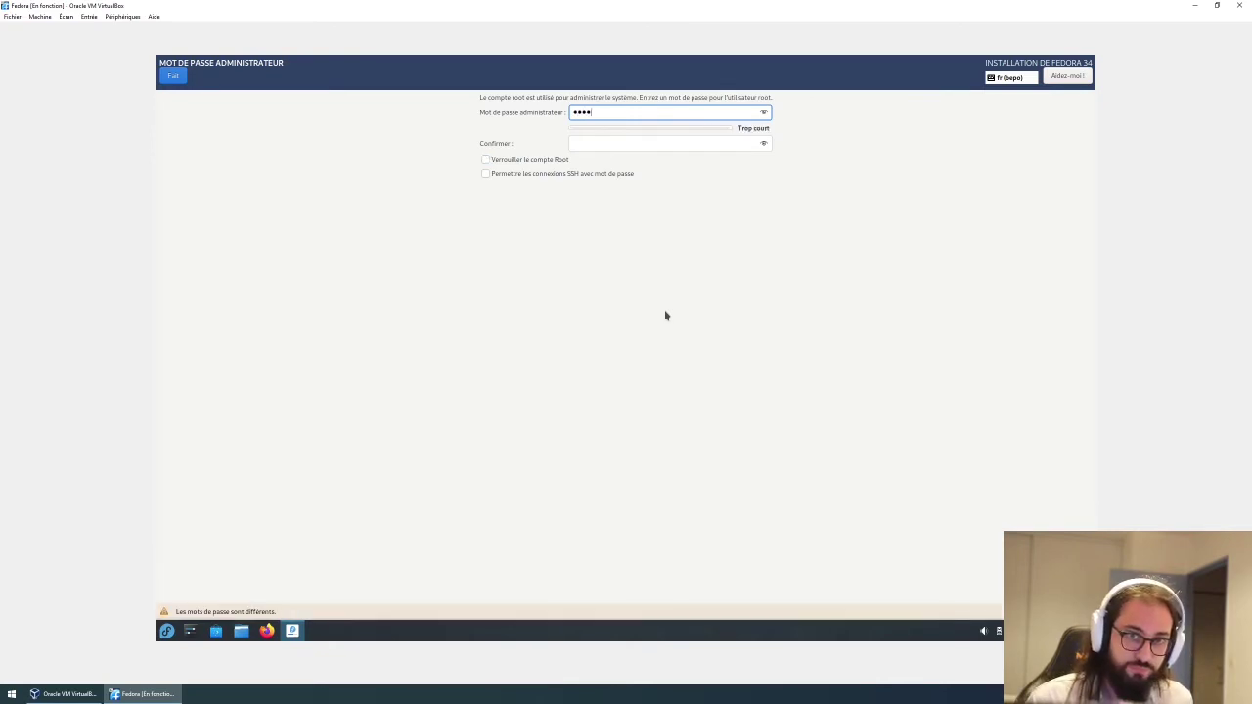
click(612, 147)
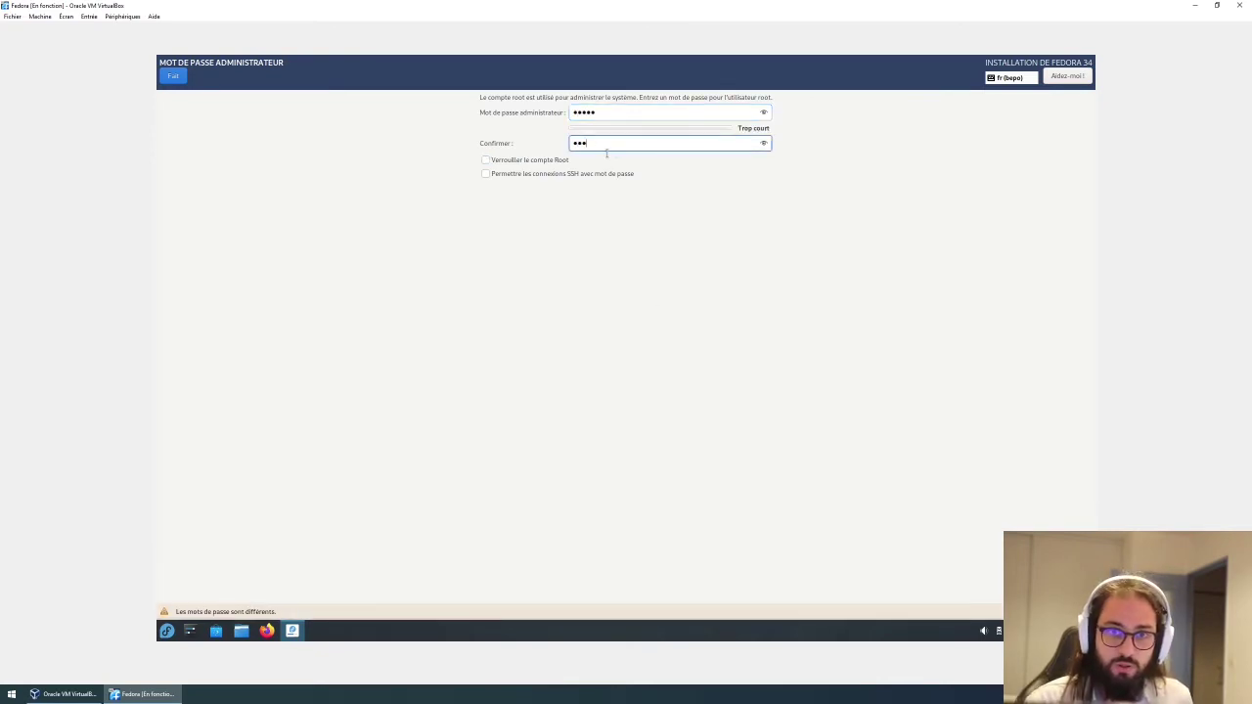
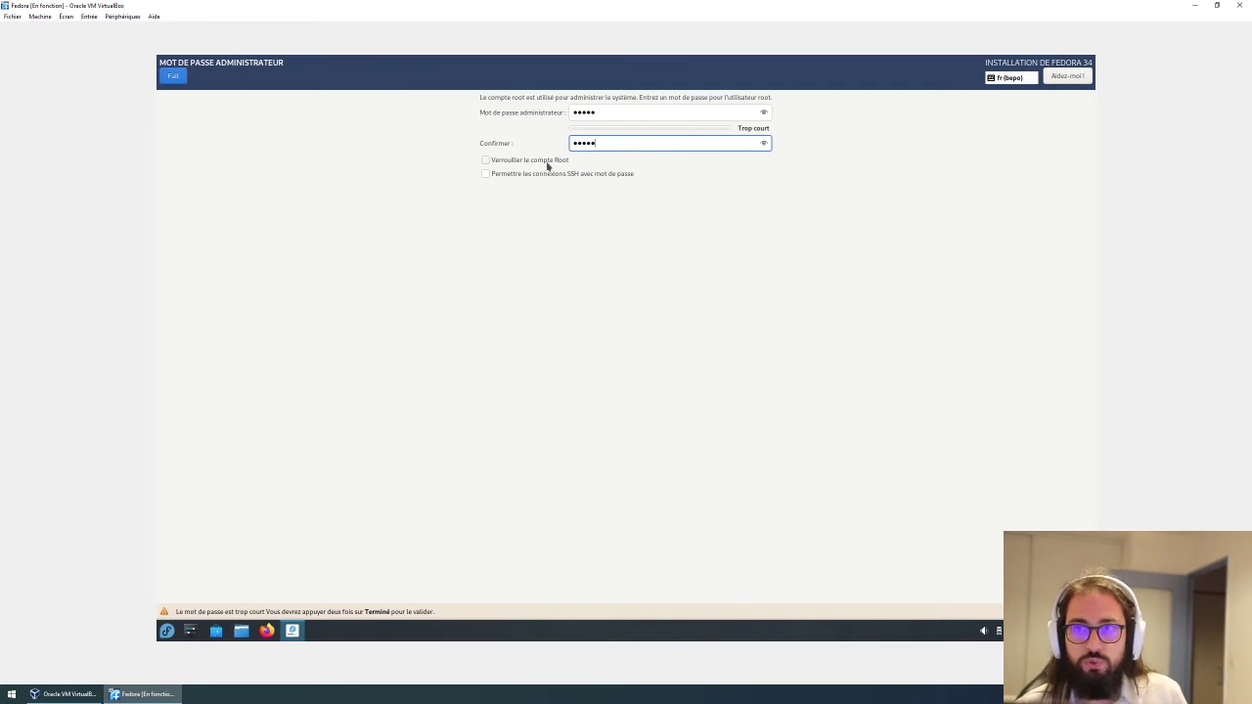
key(shift+Tab)
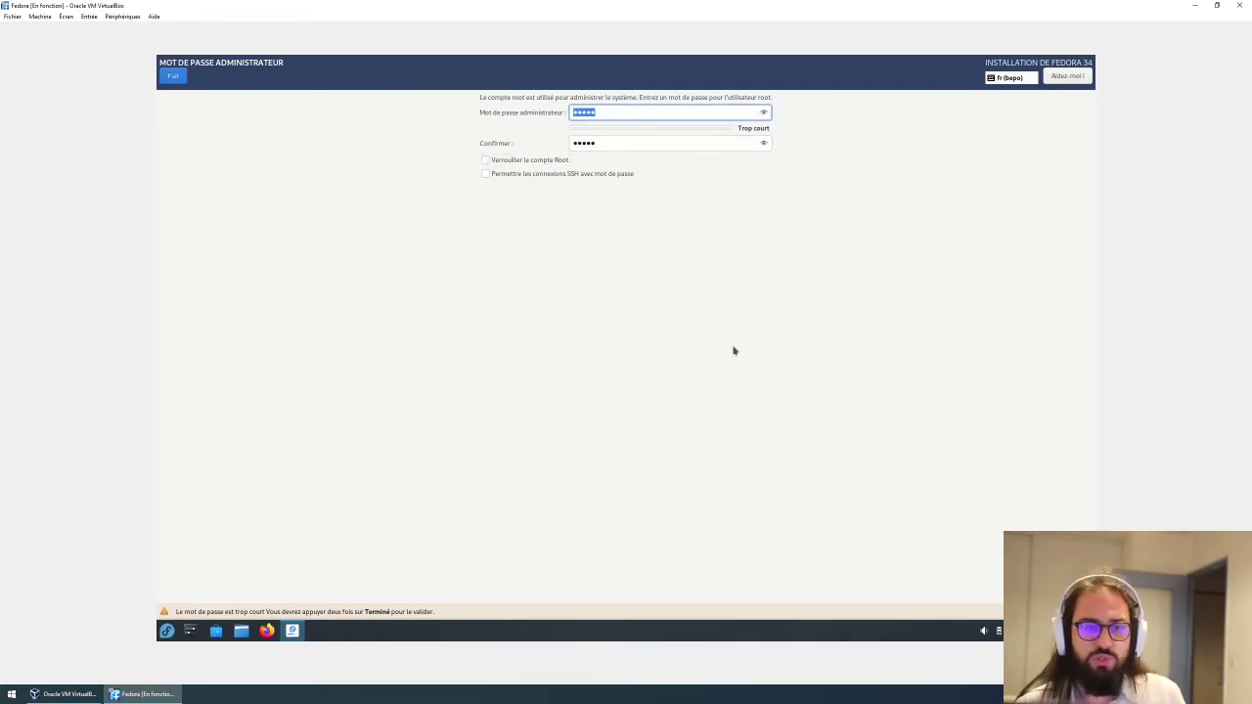
Accept the too-short root password and return to the installation summary.
click(172, 80)
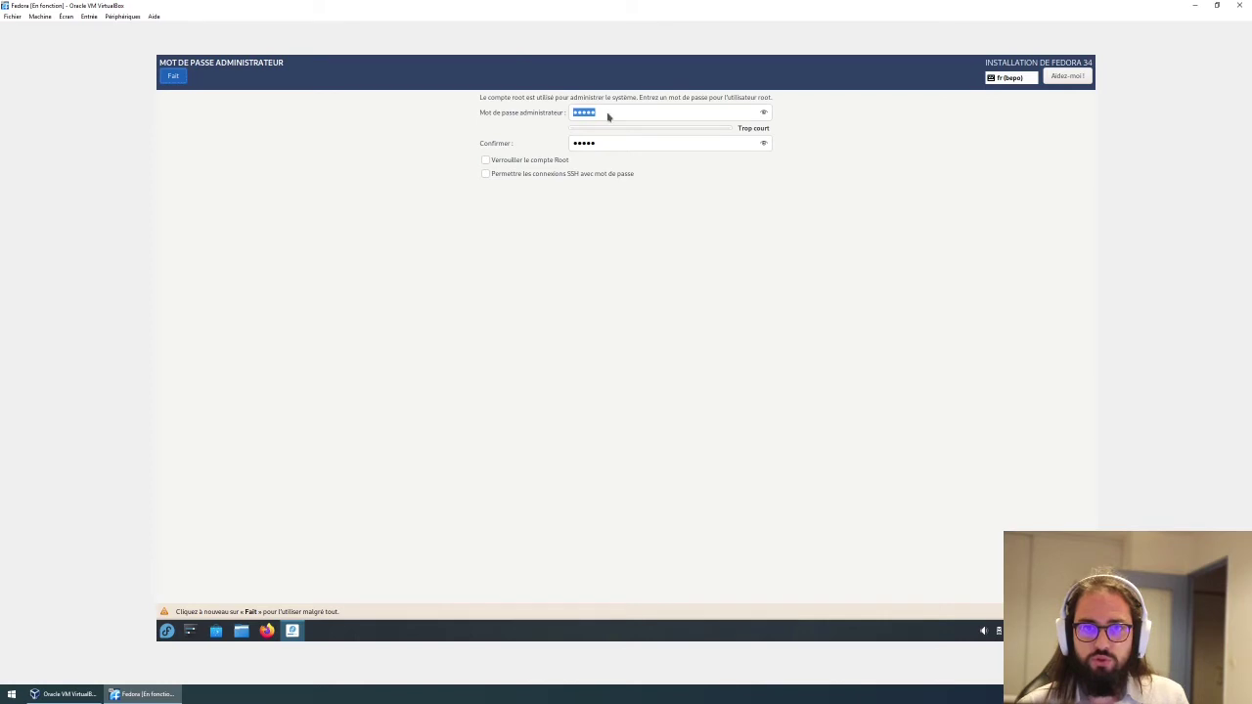
key(Return)
click(816, 342)
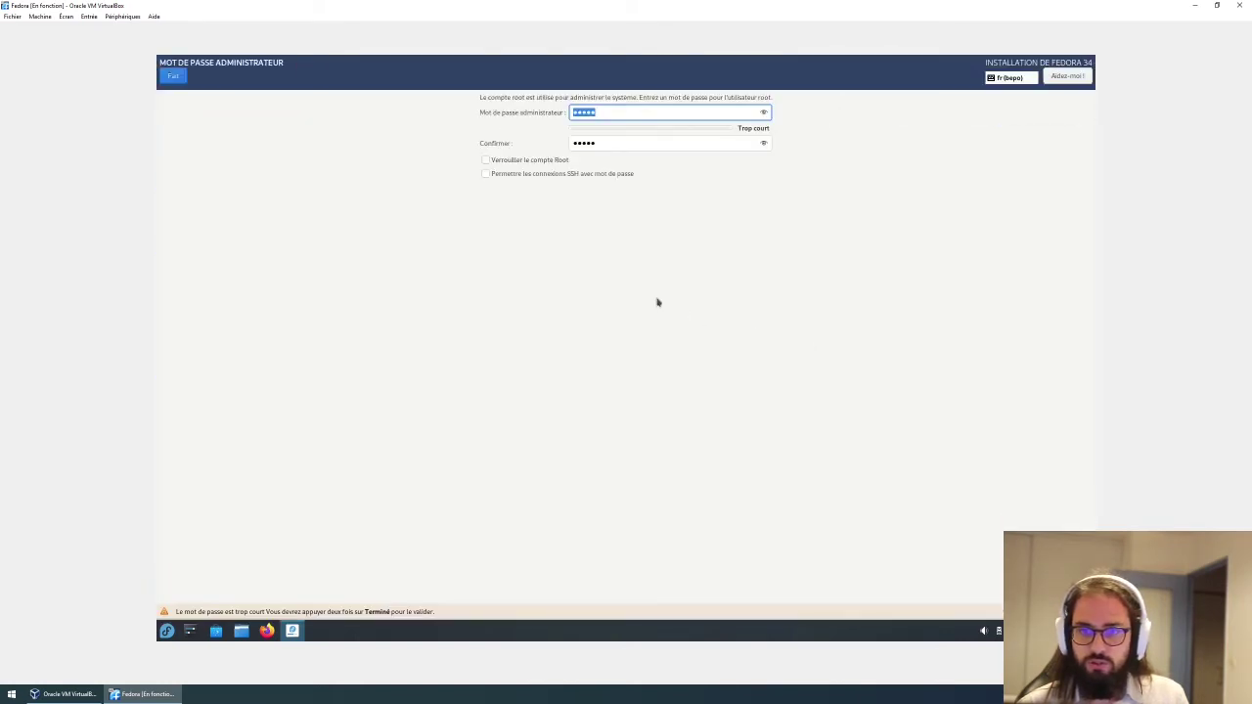
click(173, 77)
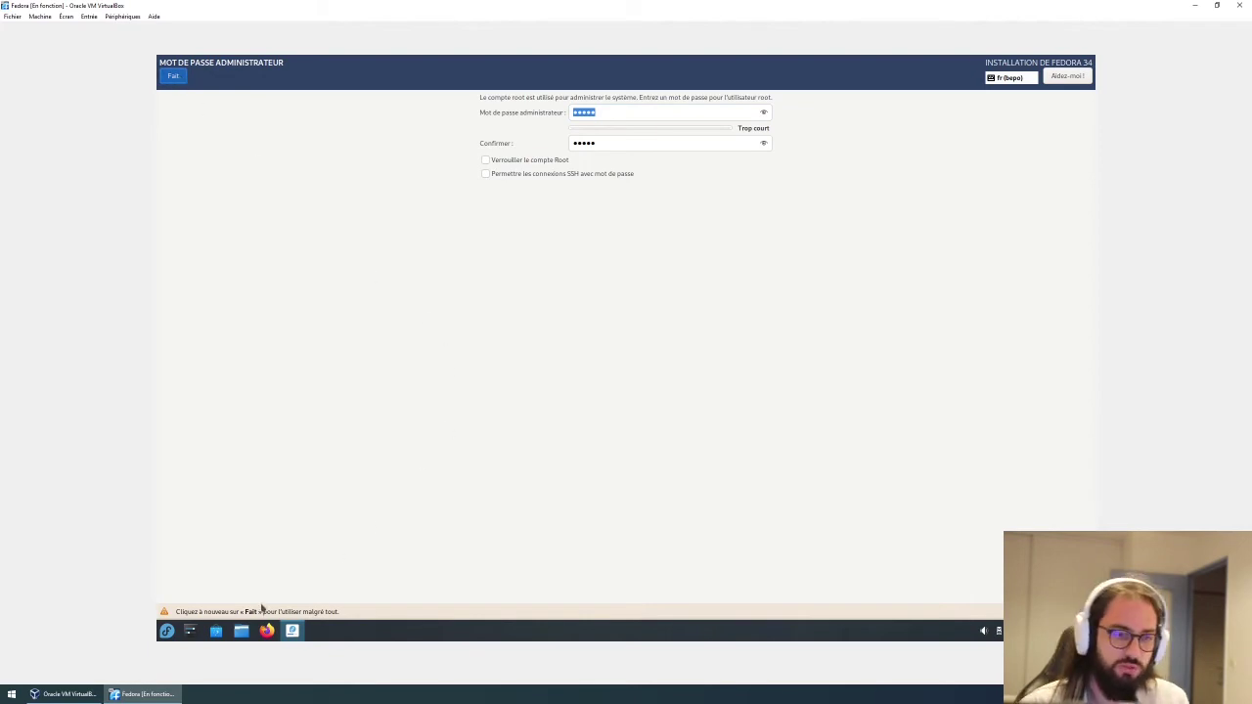
key(Return)
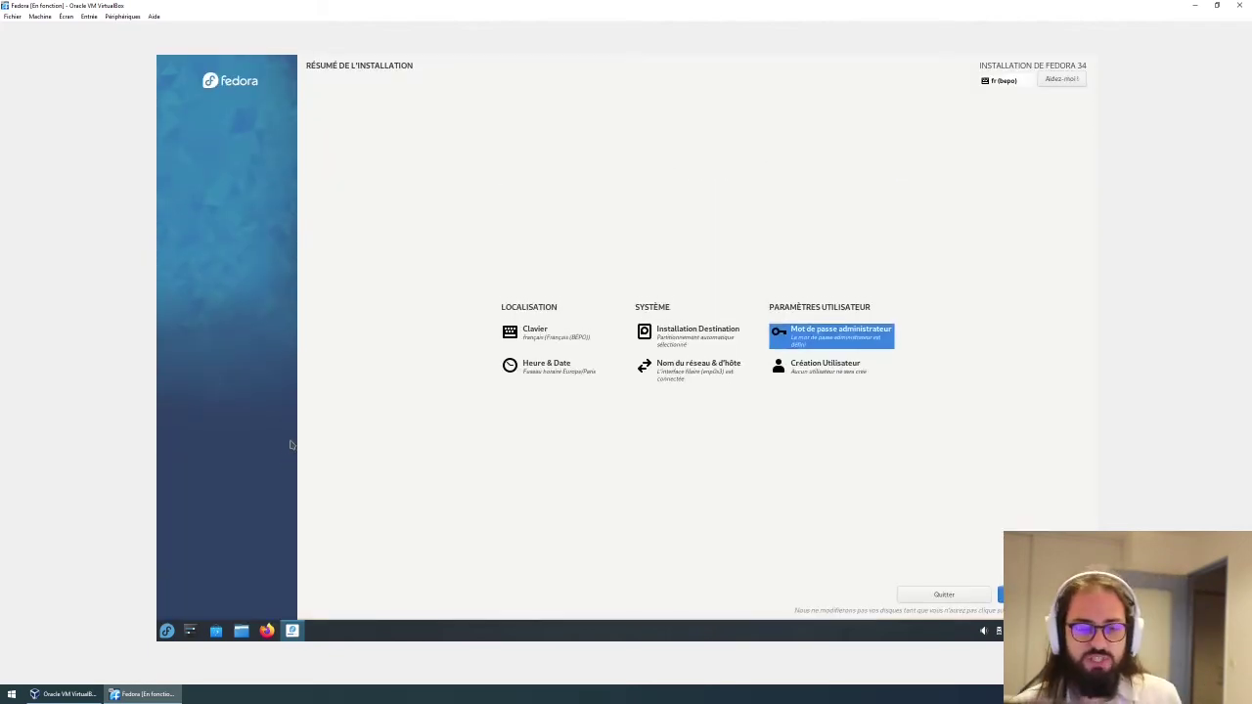
Start a new user account with the user's full name and administrator rights.
click(825, 379)
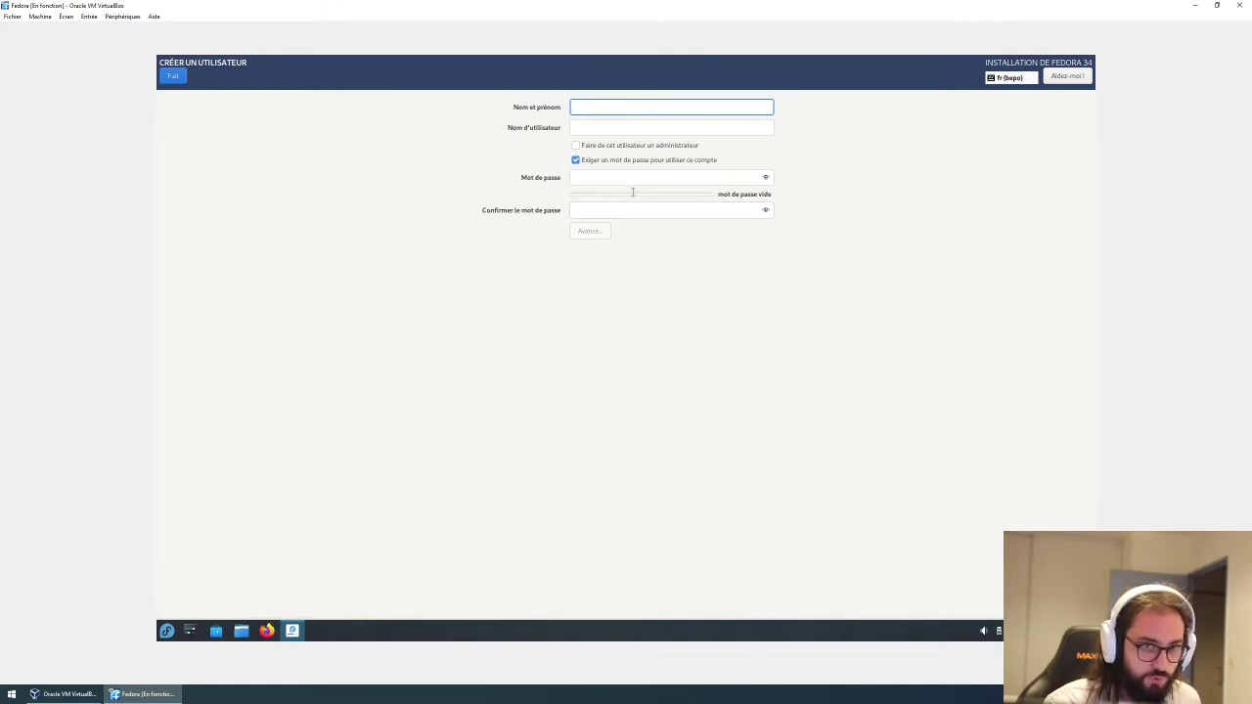
text(Sonne)
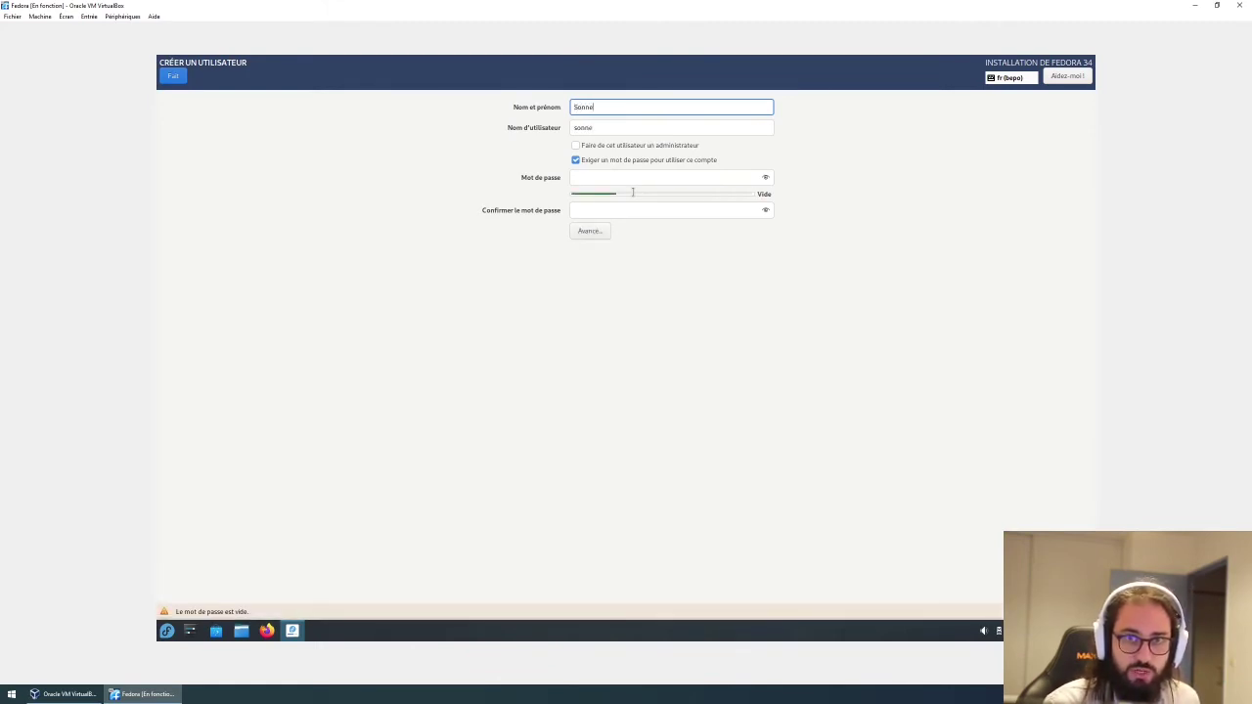
text(nblume)
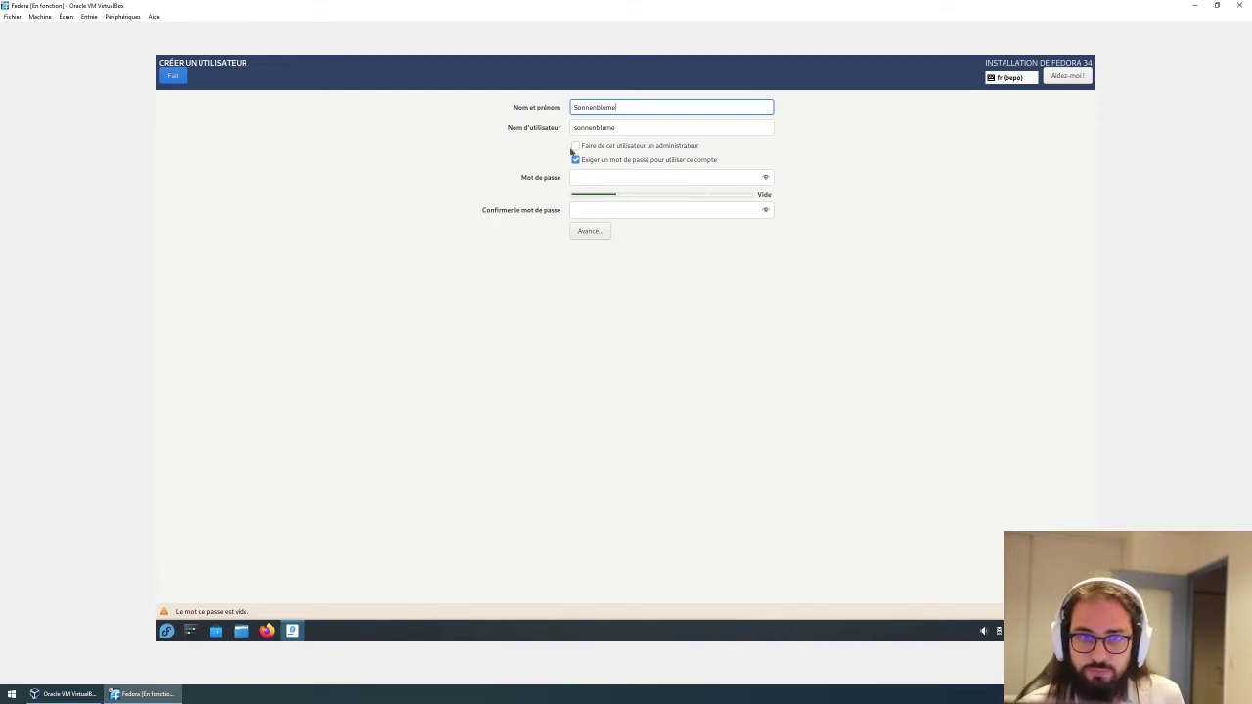
click(575, 146)
Enter and confirm the user's password, accepting it despite being too short.
click(601, 178)
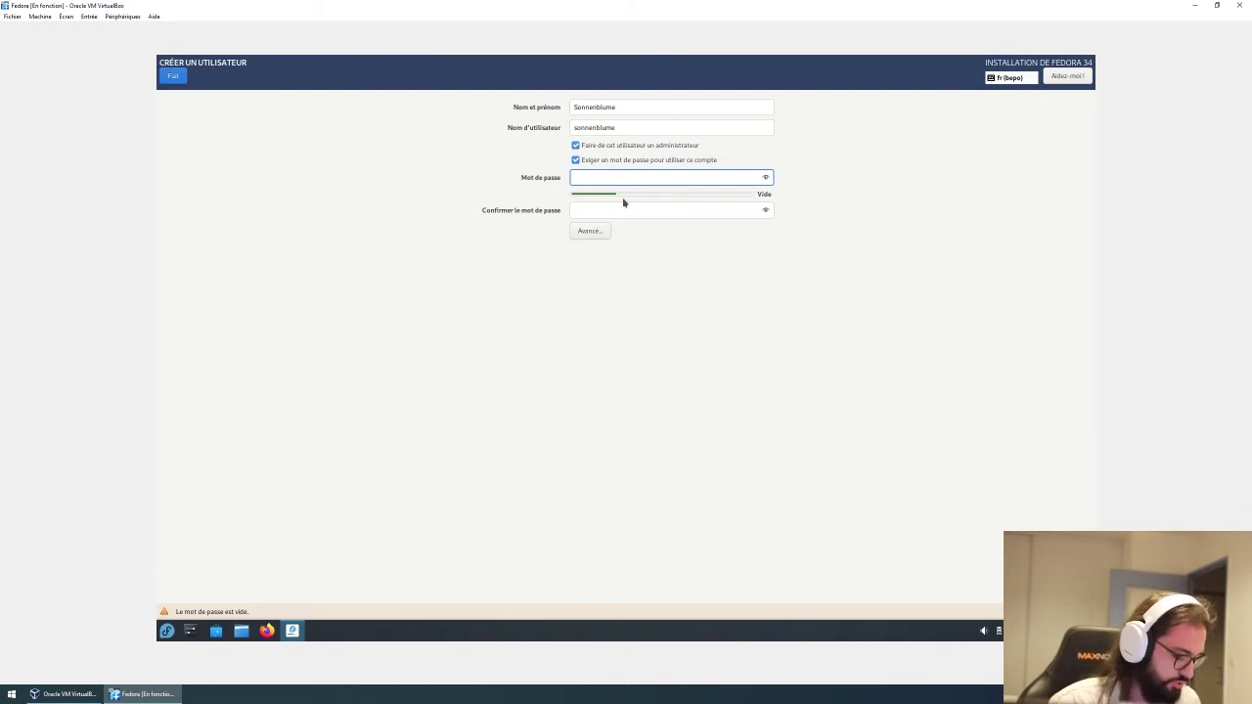
text(••••)
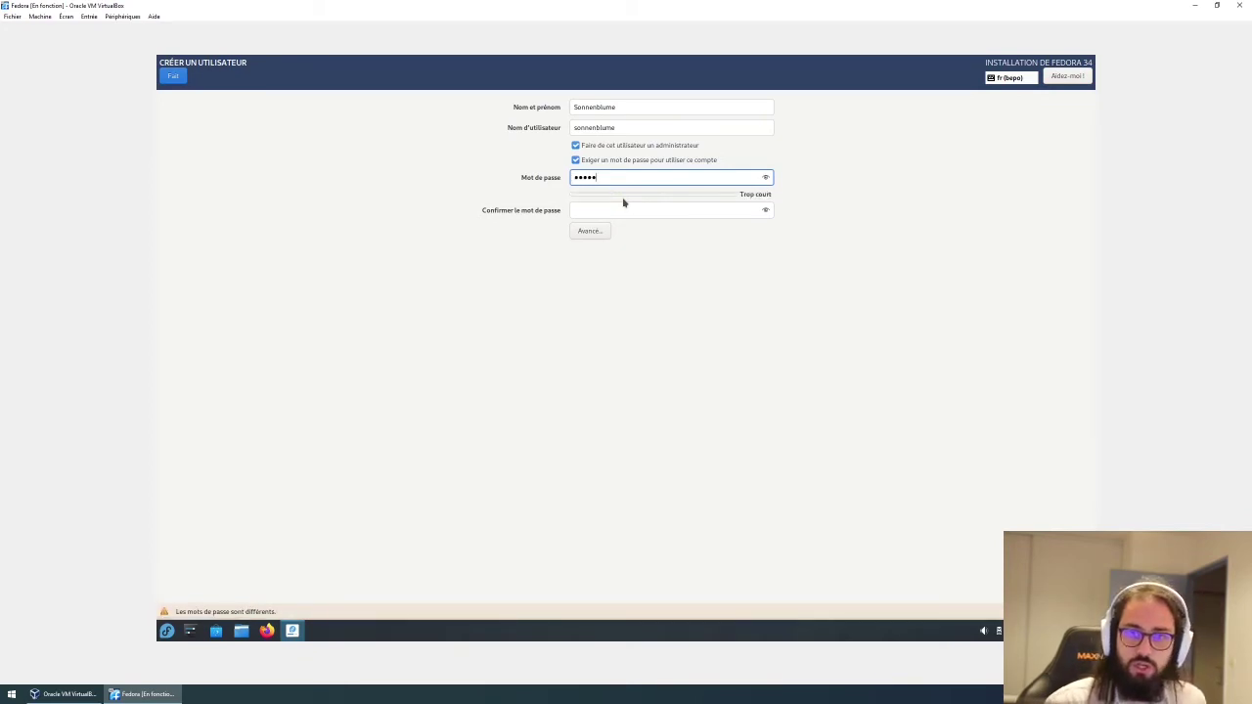
key(Tab)
text(•••••)
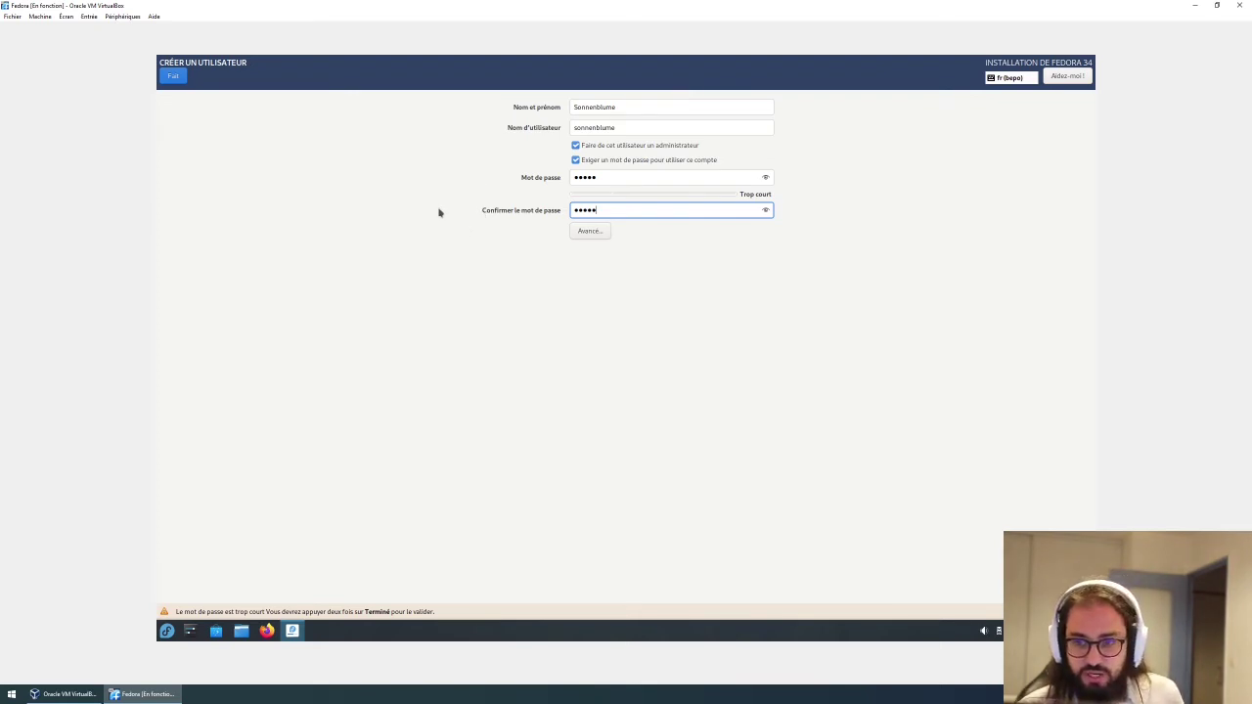
click(178, 78)
click(177, 77)
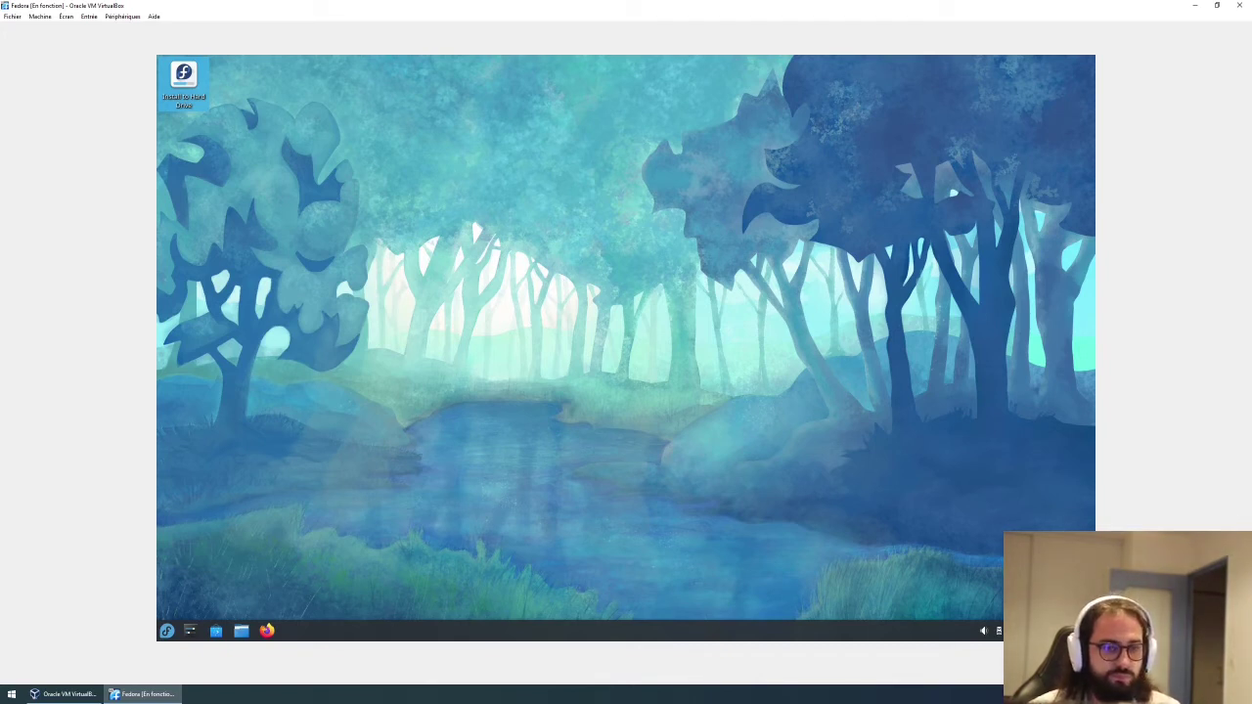
Shut down the Fedora live session from the KDE application launcher and confirm with OK.
click(167, 632)
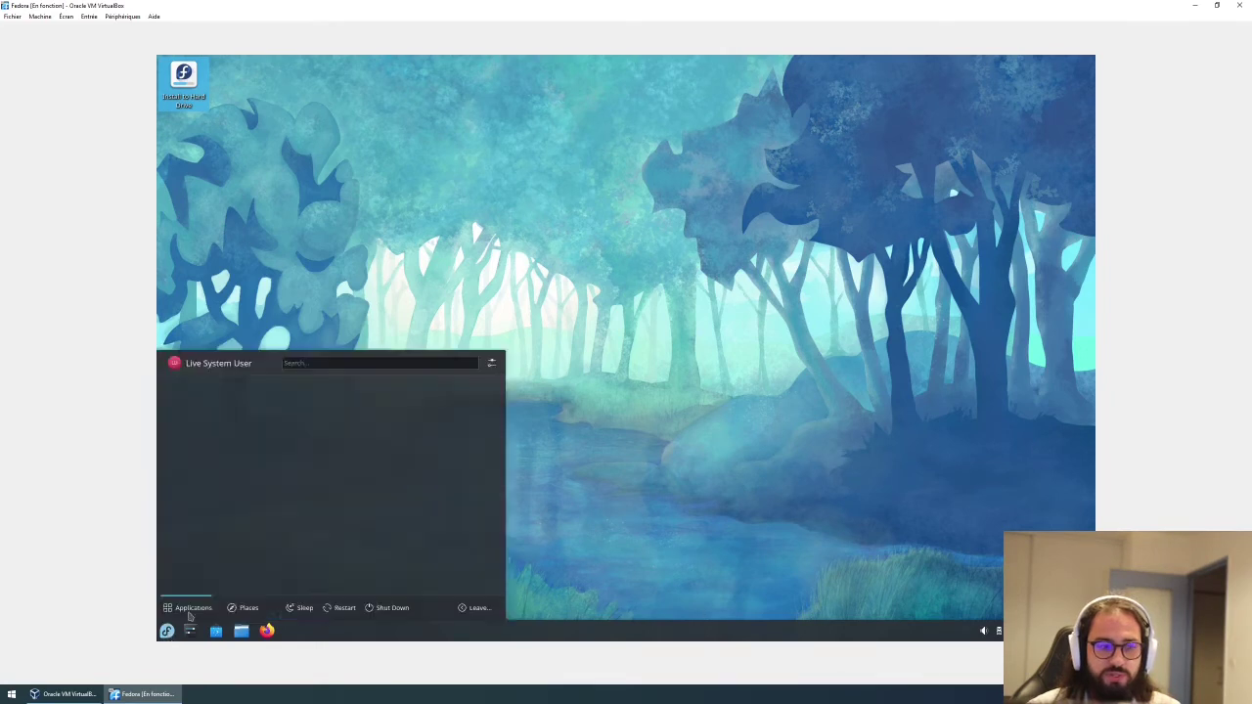
click(182, 631)
click(167, 632)
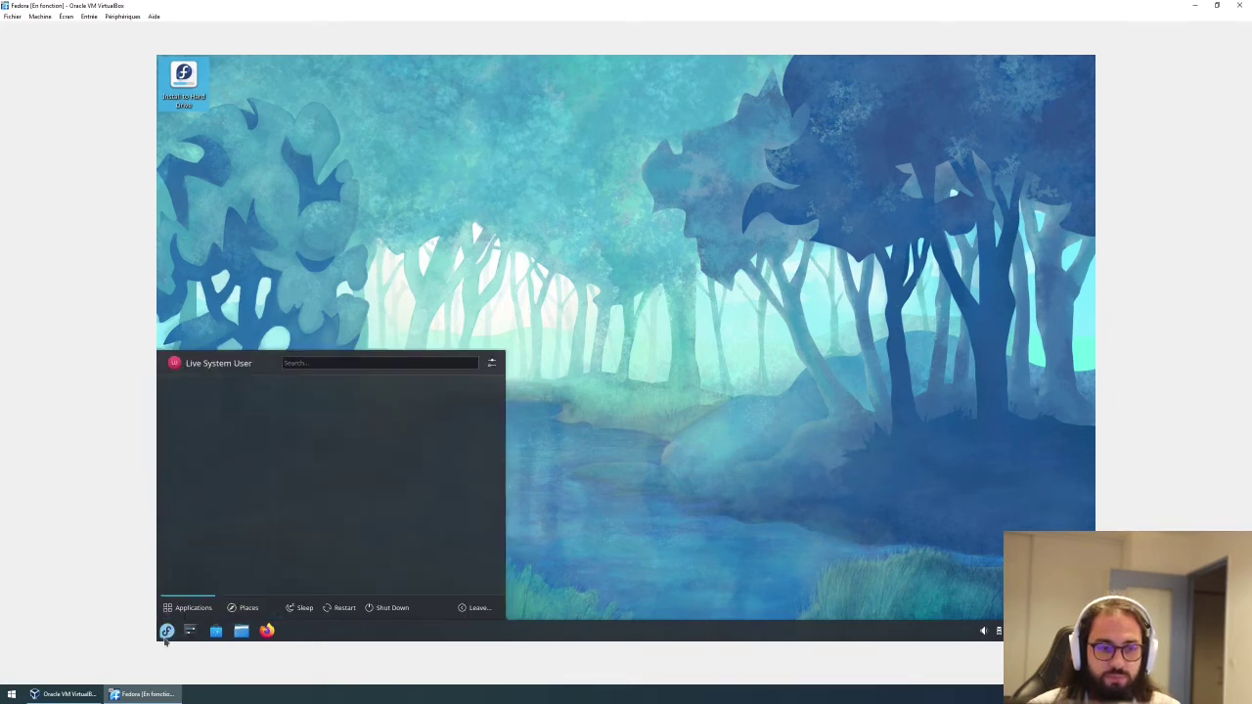
click(477, 609)
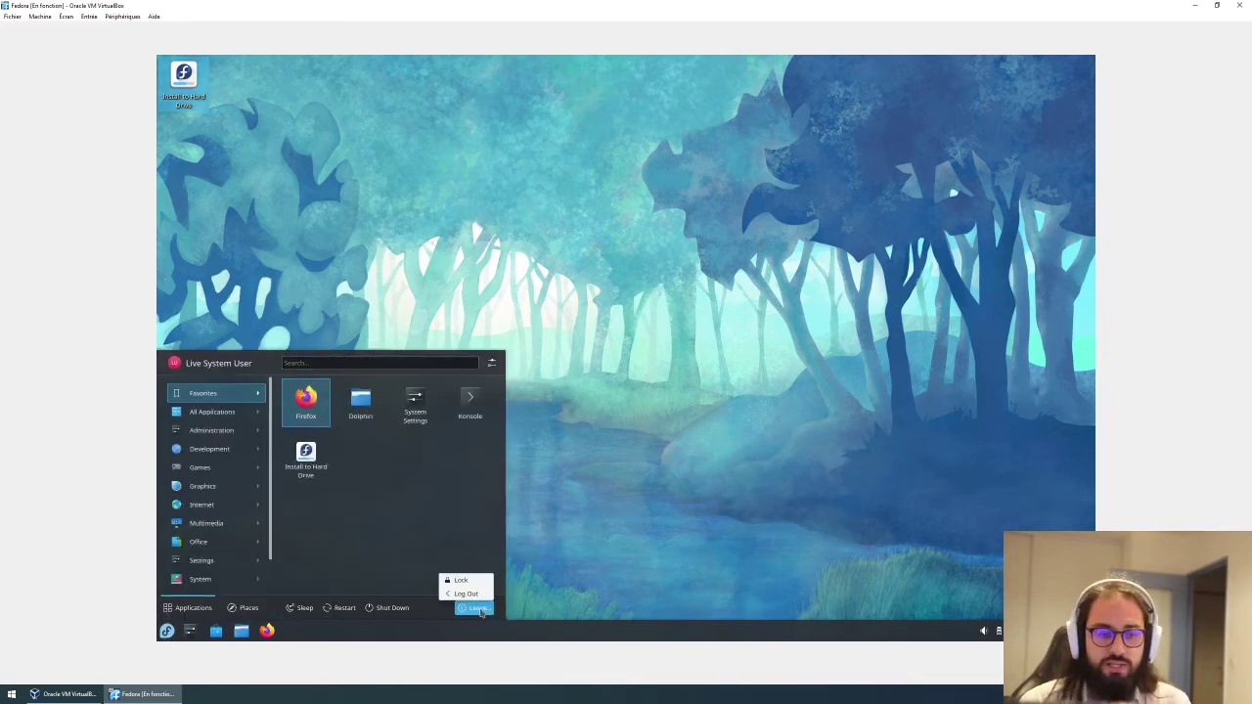
click(364, 541)
click(381, 608)
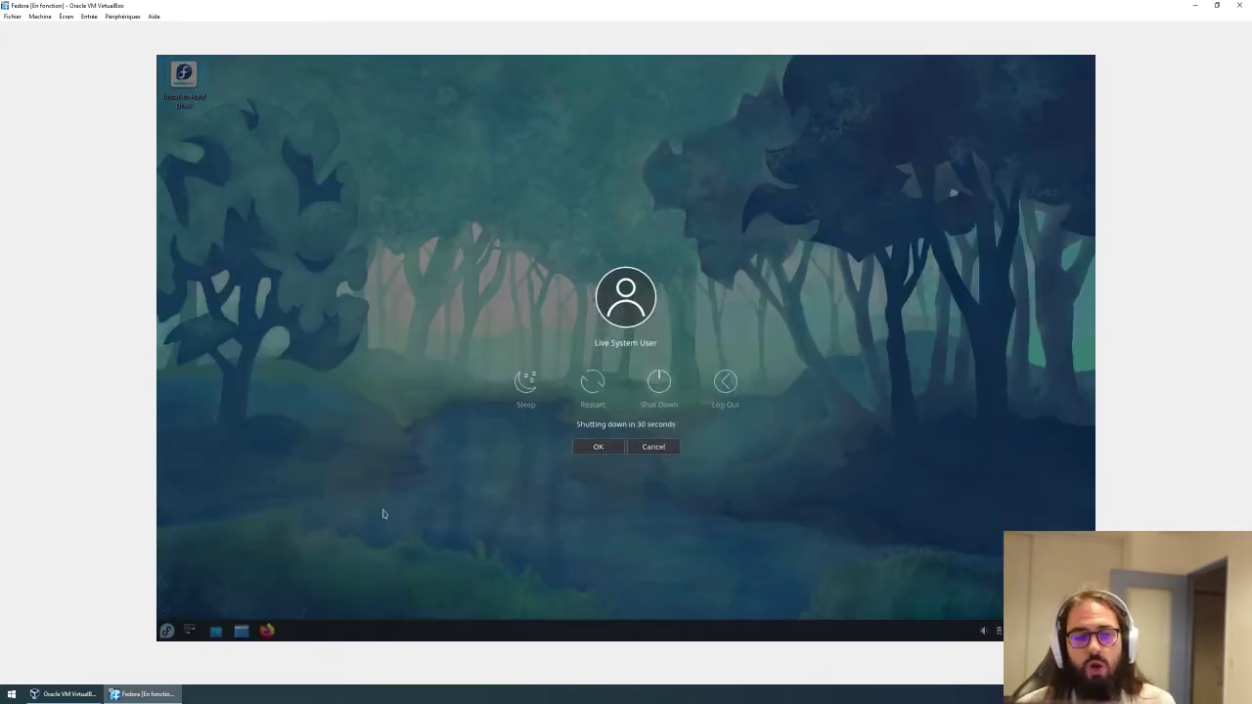
click(608, 448)
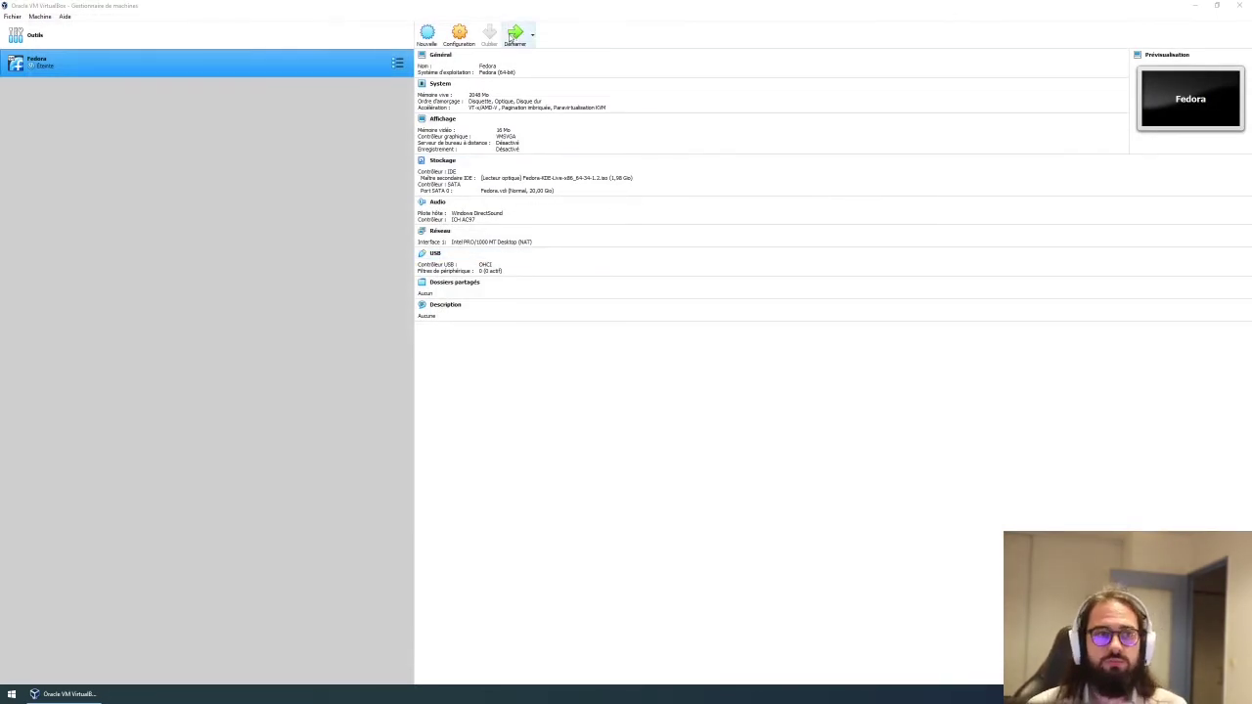
Start the Fedora VM and browse the entries of the Fedora-KDE-Live 34 boot menu.
click(513, 35)
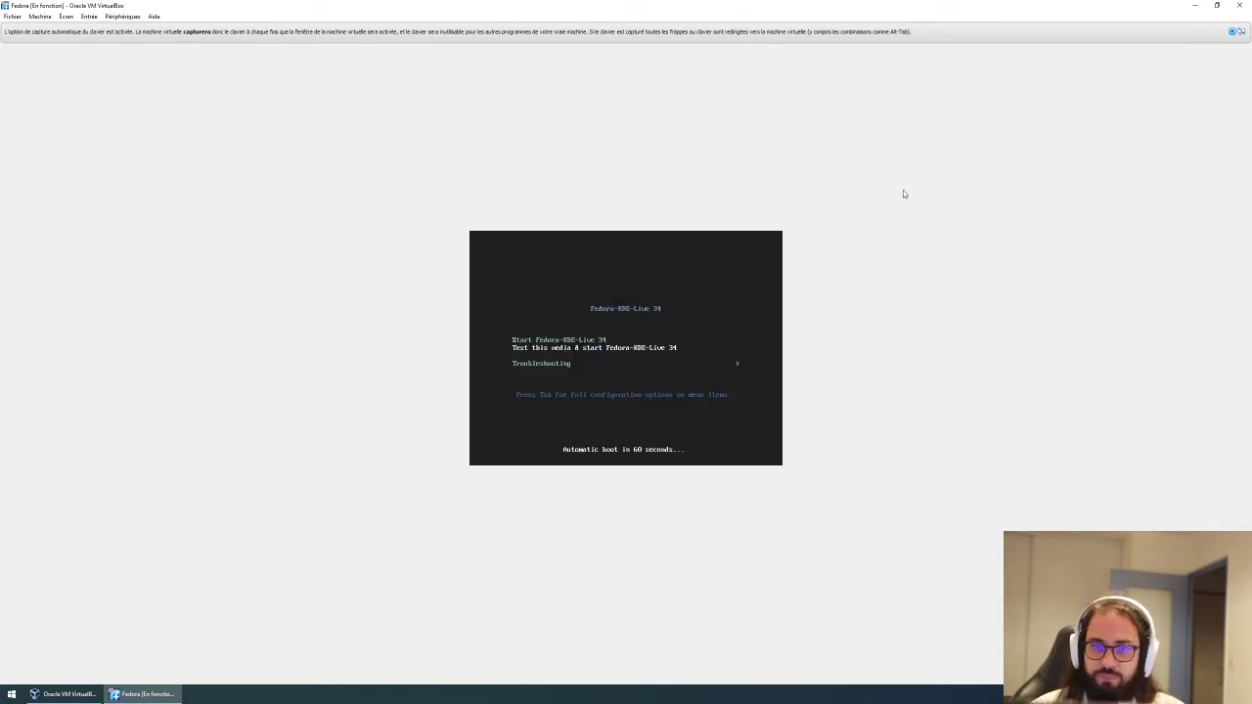
key(Up)
key(Down)
key(Down)
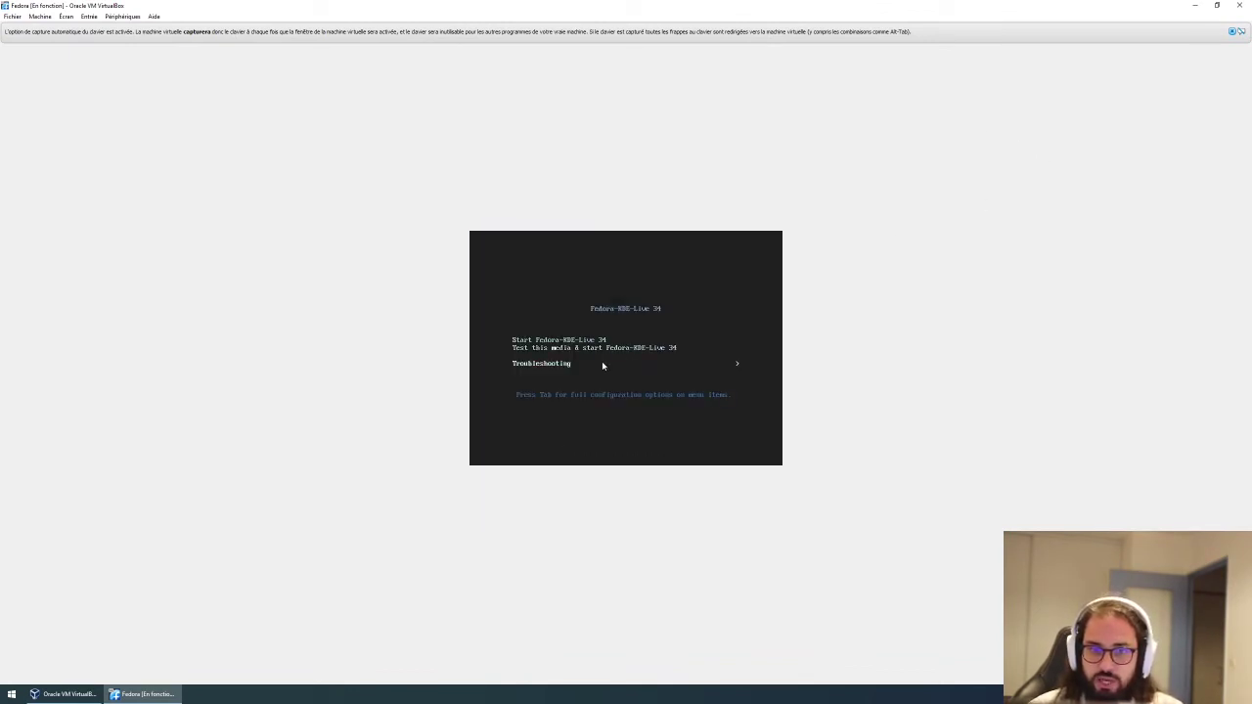
key(Up)
key(Up)
key(Down)
key(Up)
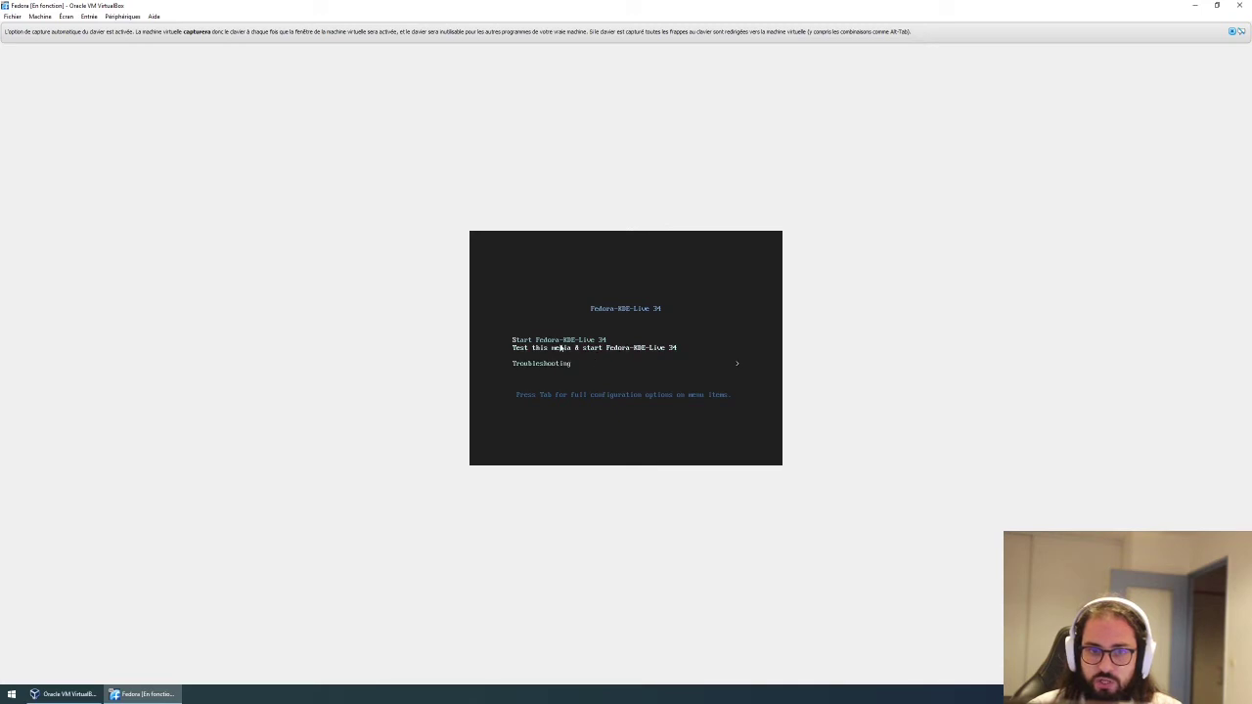
key(Down)
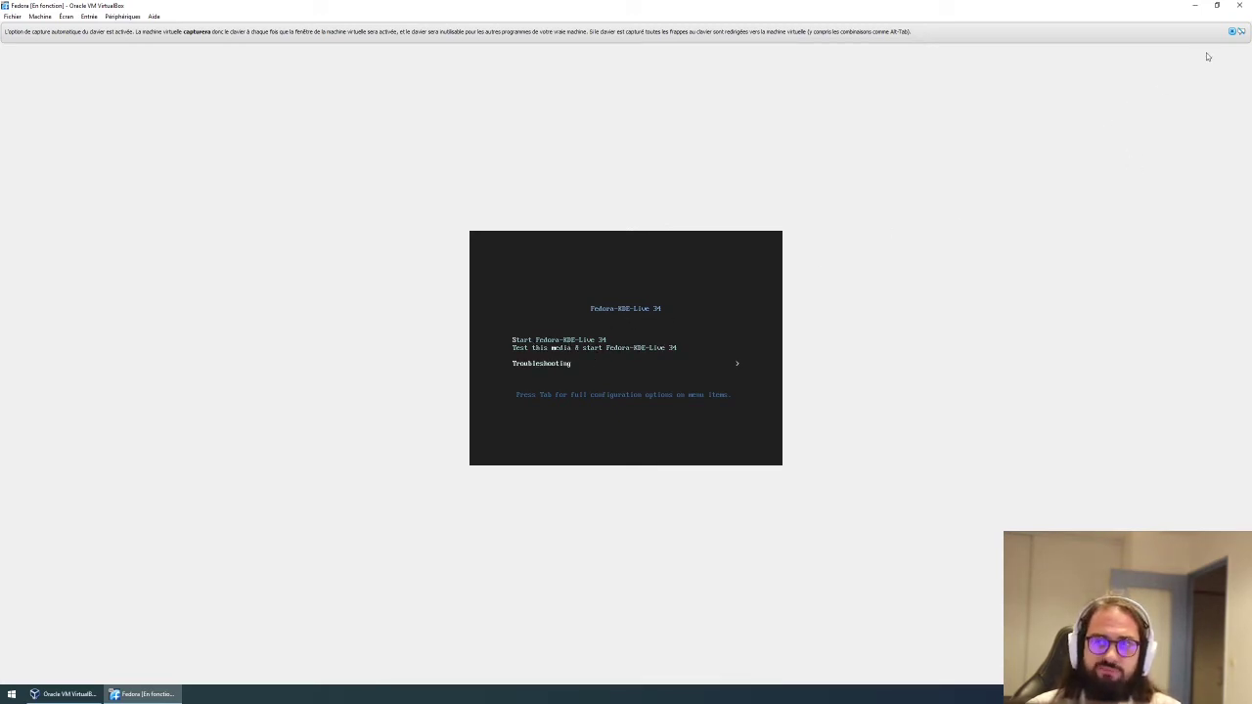
Close the VM window and power it off with 'Éteindre la machine'.
click(1233, 32)
click(1240, 5)
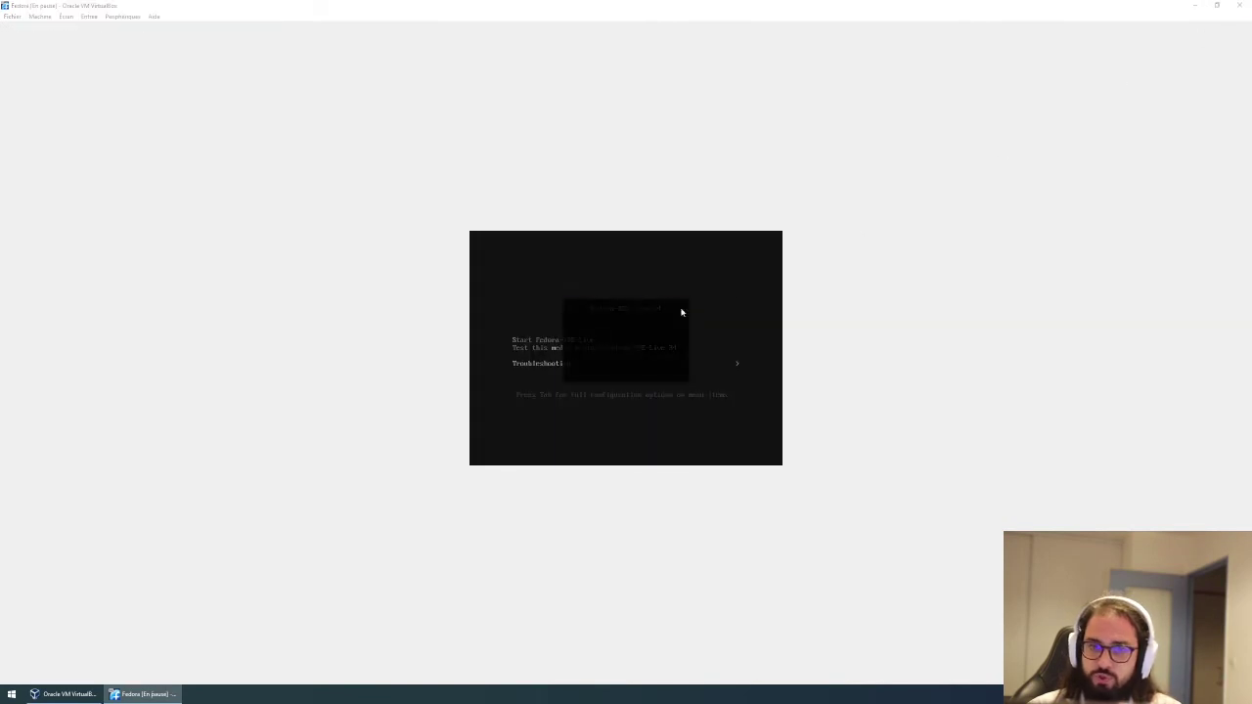
click(602, 355)
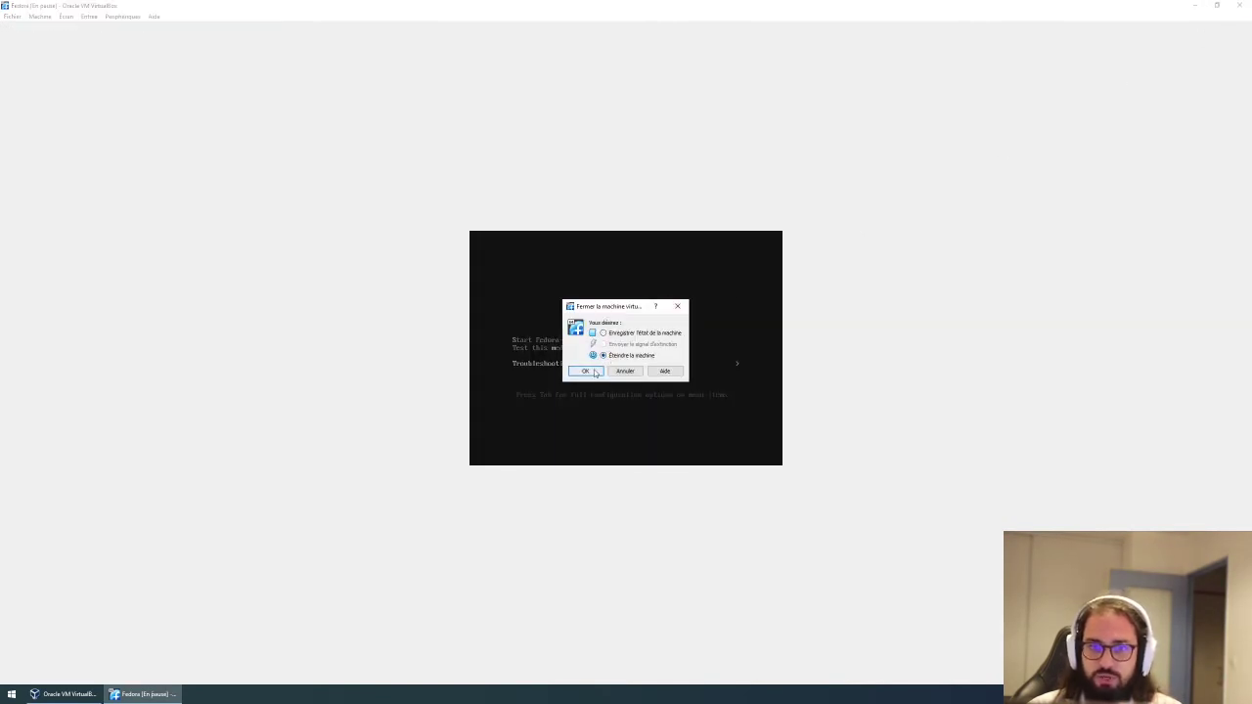
click(585, 371)
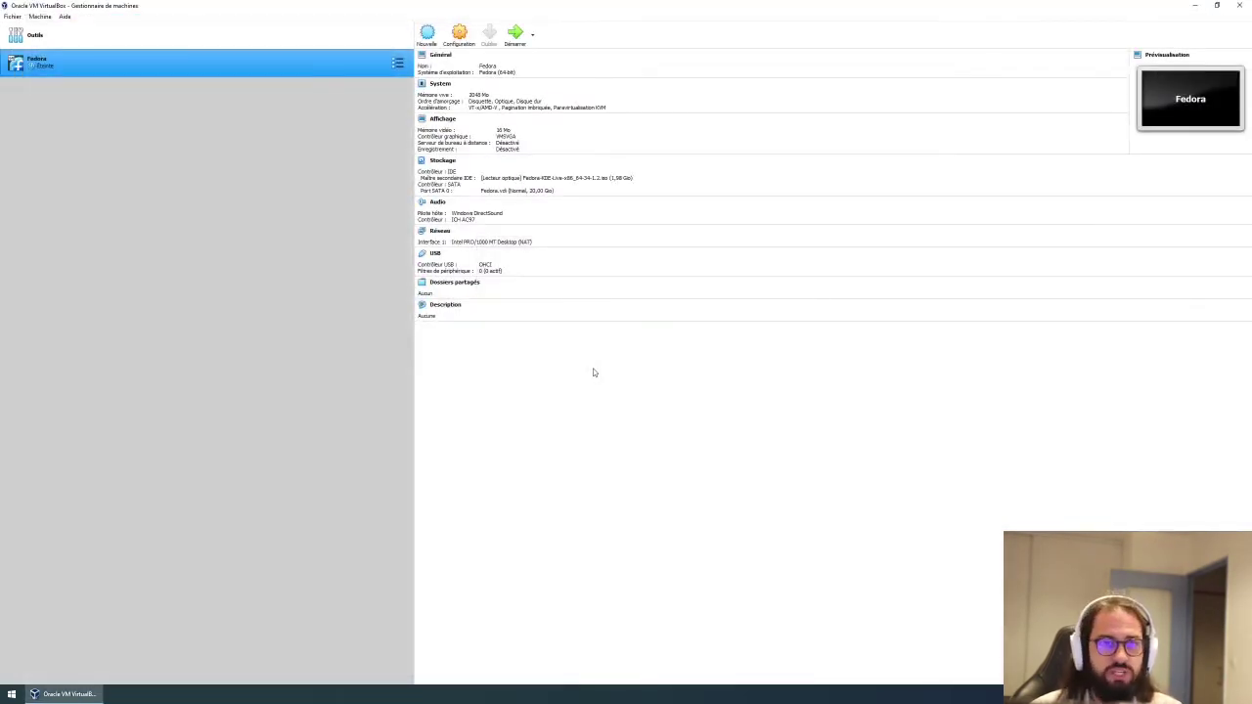
In Storage settings, remove the Fedora-KDE-Live ISO so the optical drive is empty (Vide).
click(532, 35)
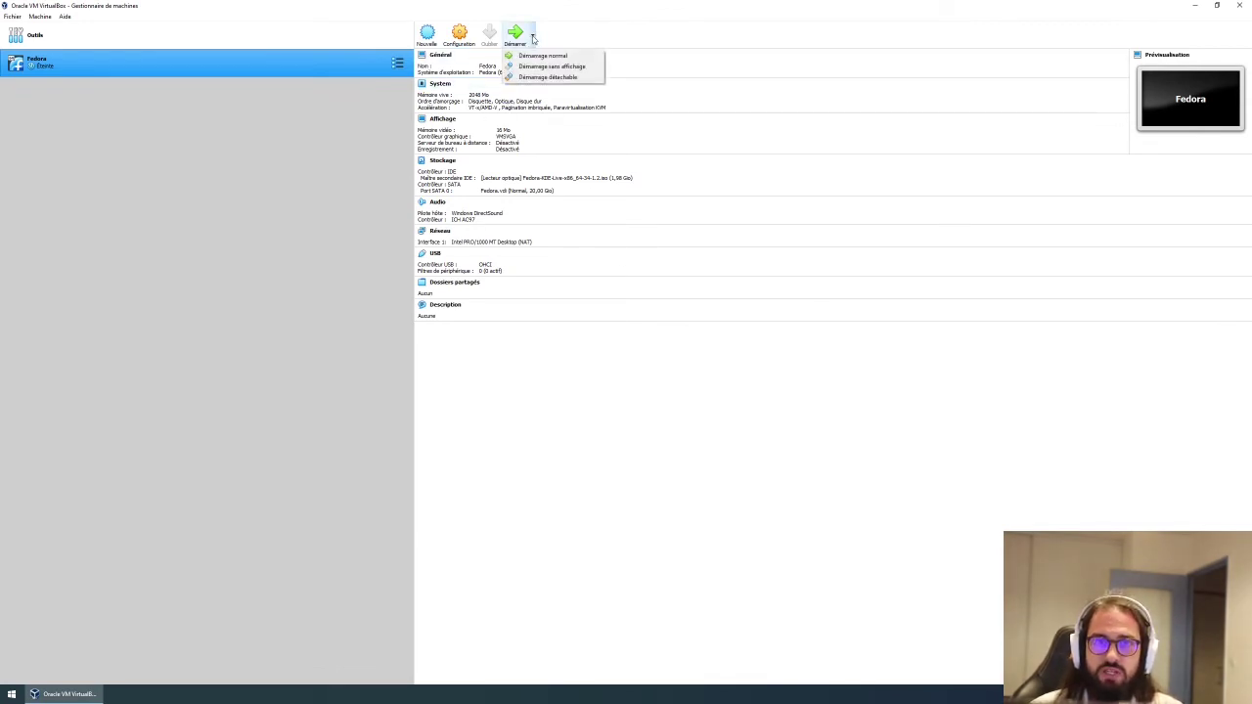
click(532, 36)
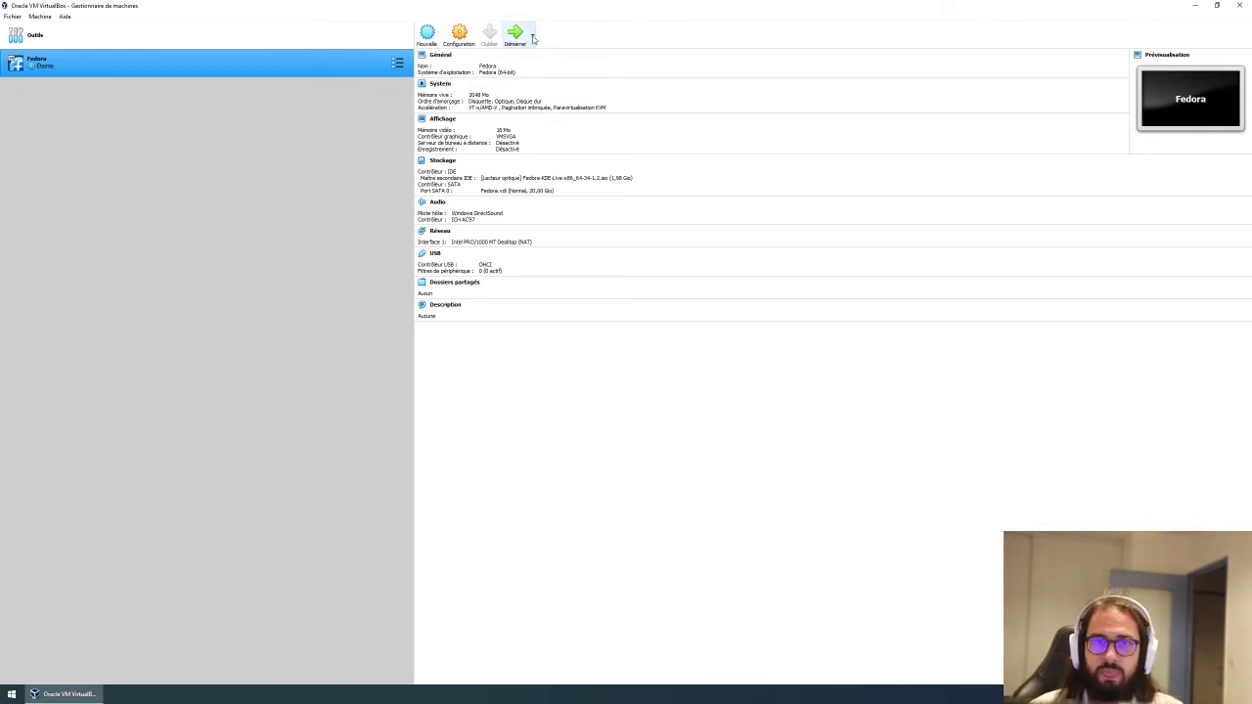
click(457, 35)
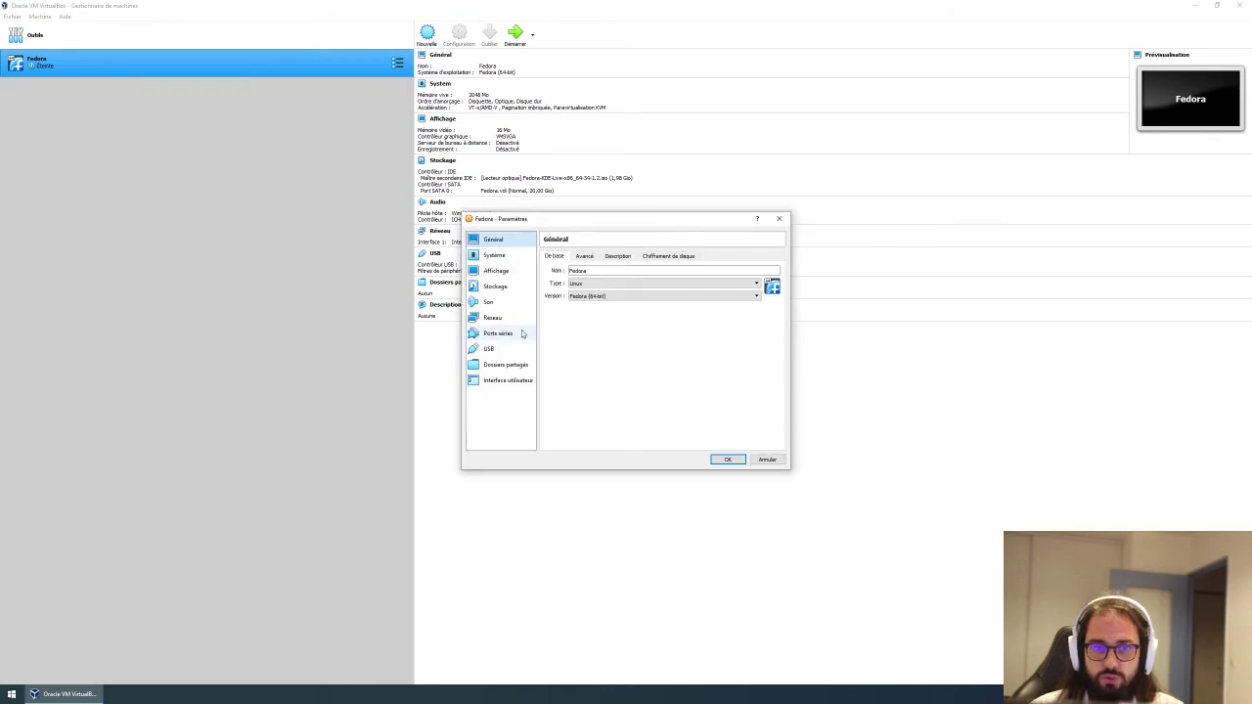
click(506, 287)
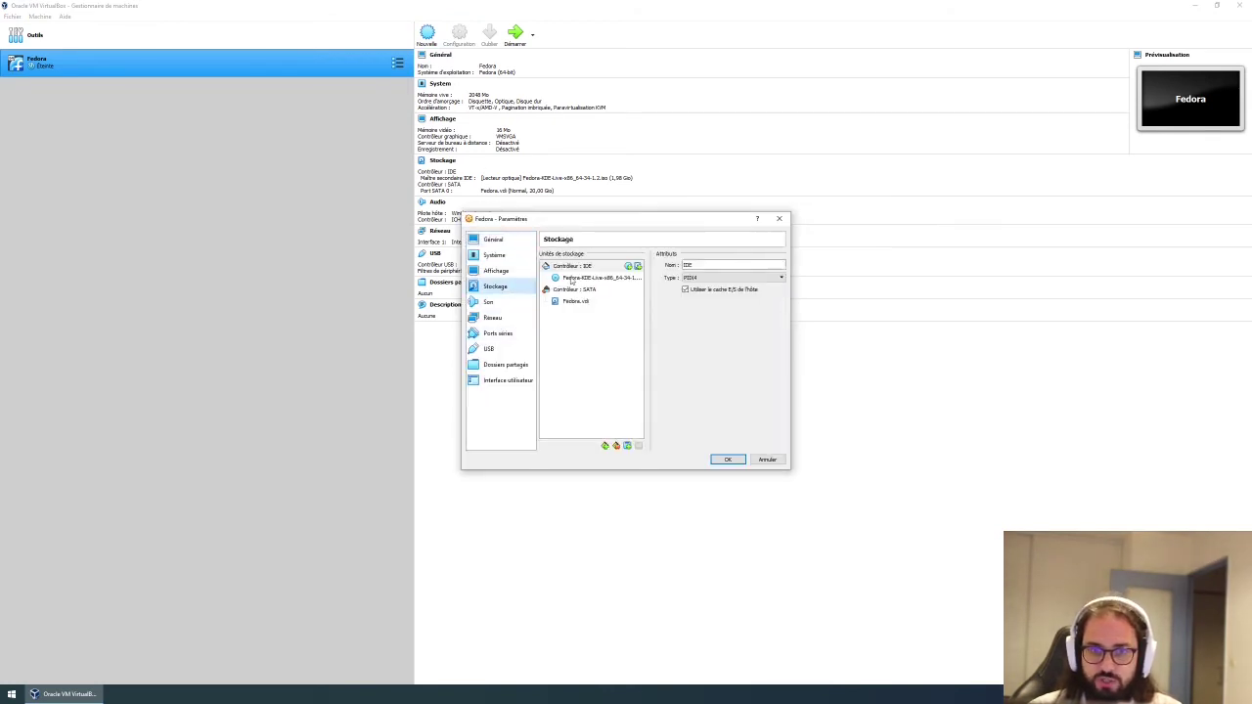
click(573, 279)
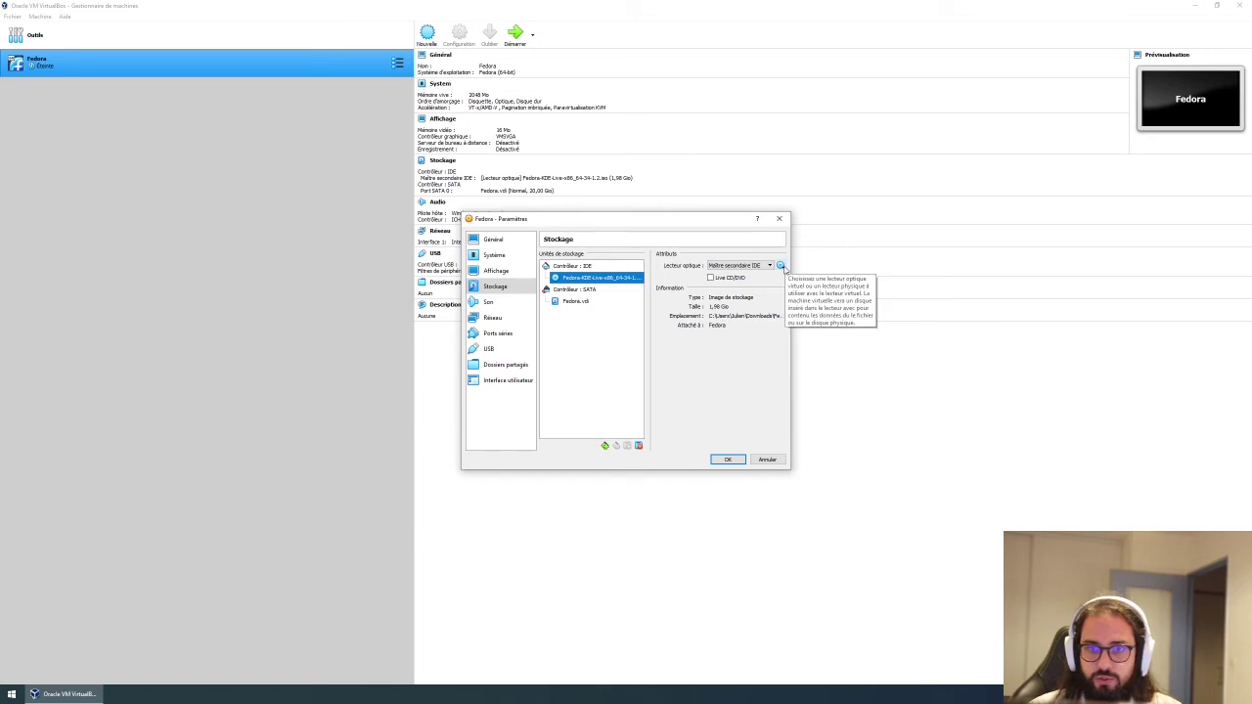
click(782, 266)
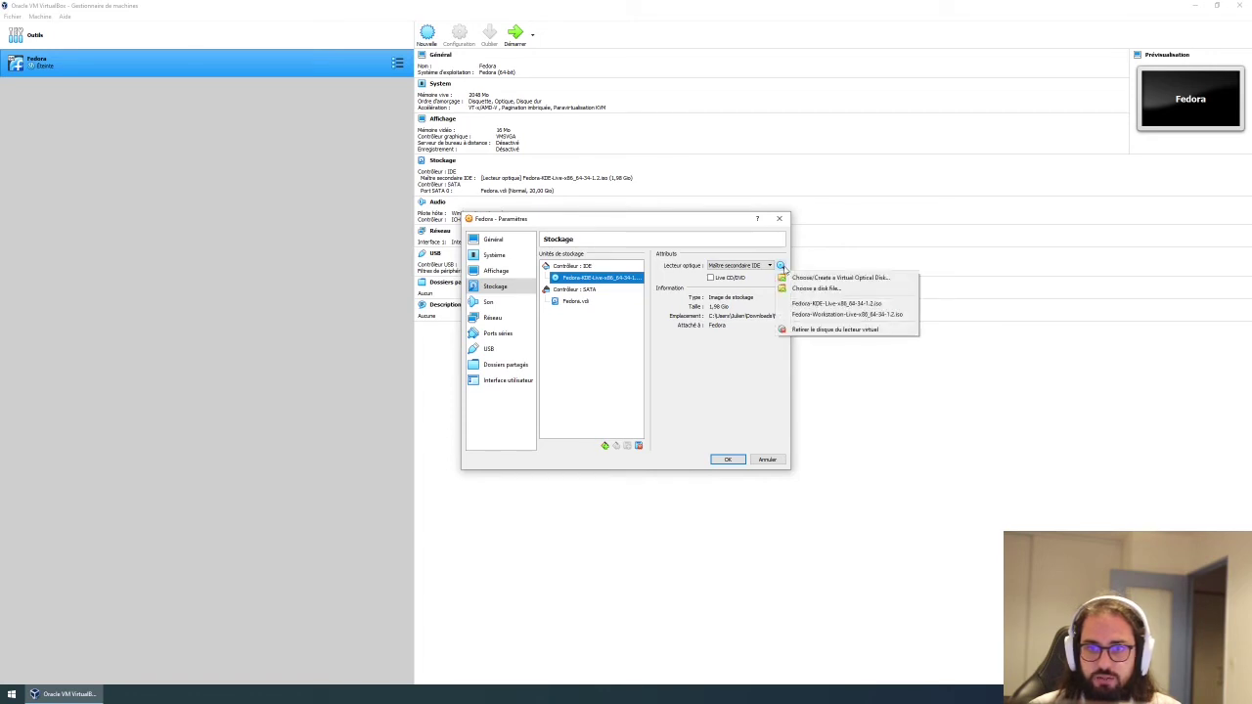
click(795, 331)
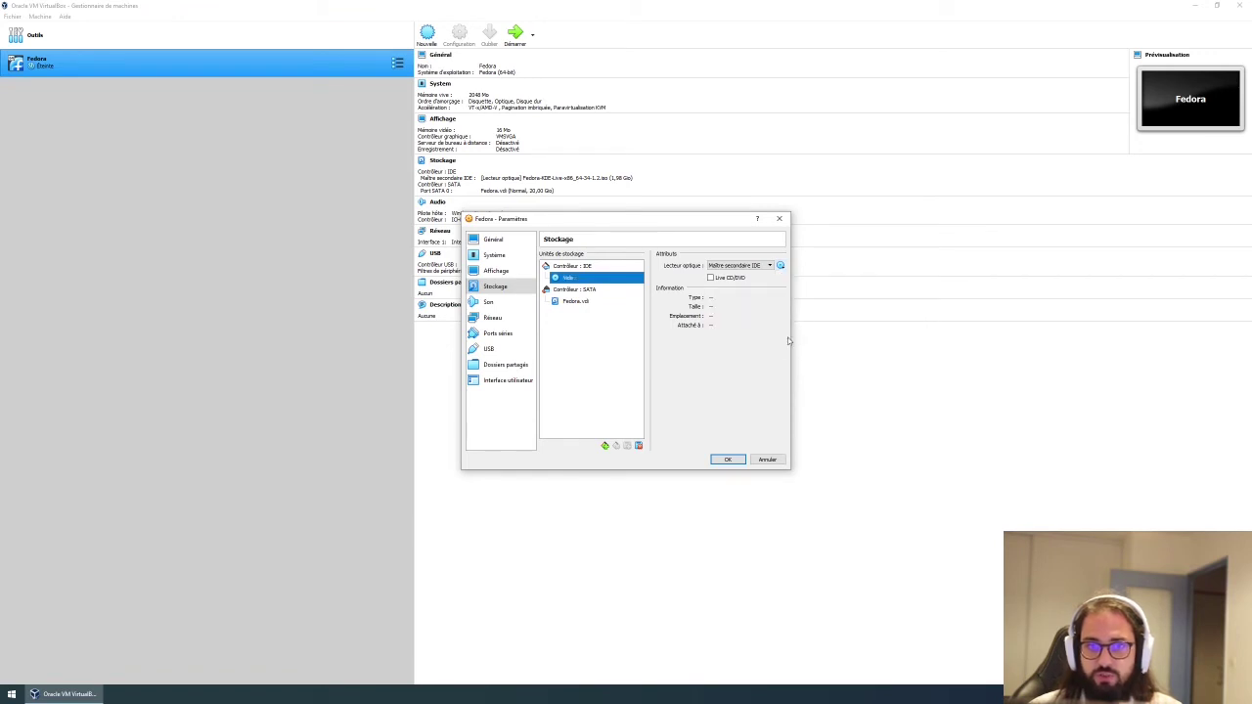
click(727, 458)
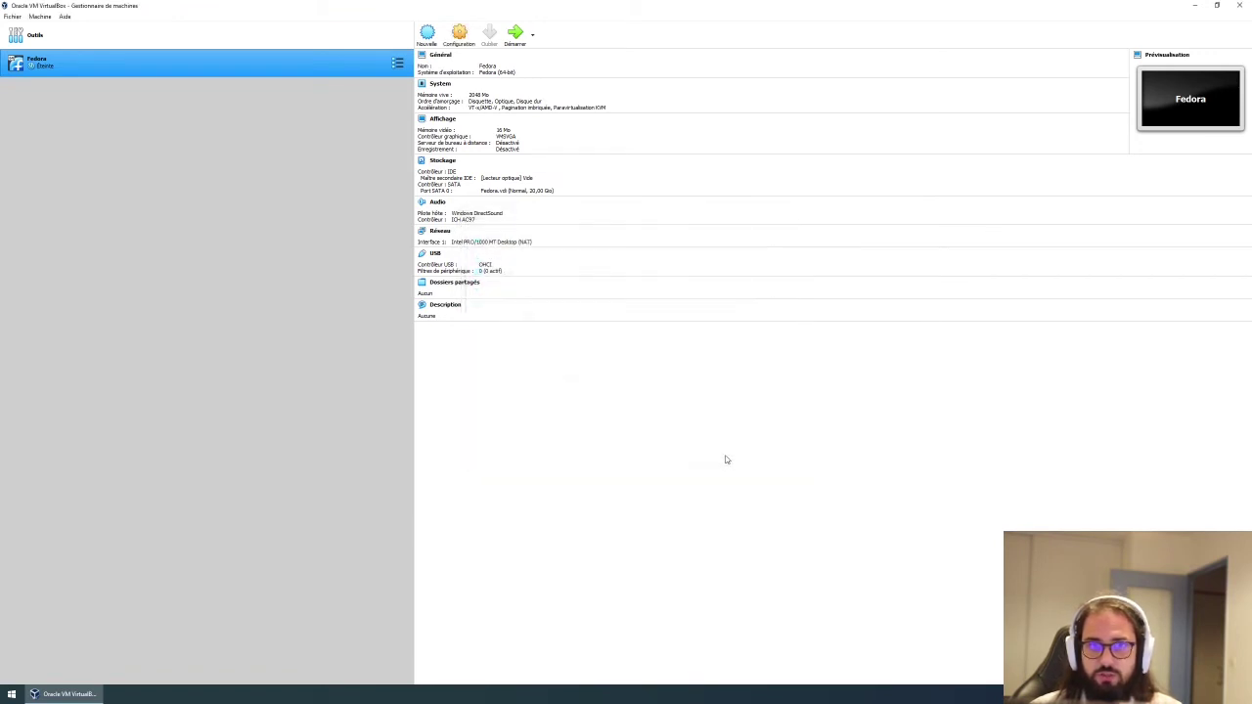
Start the Fedora VM from its hard disk and halt the GRUB countdown with the arrow keys.
click(516, 34)
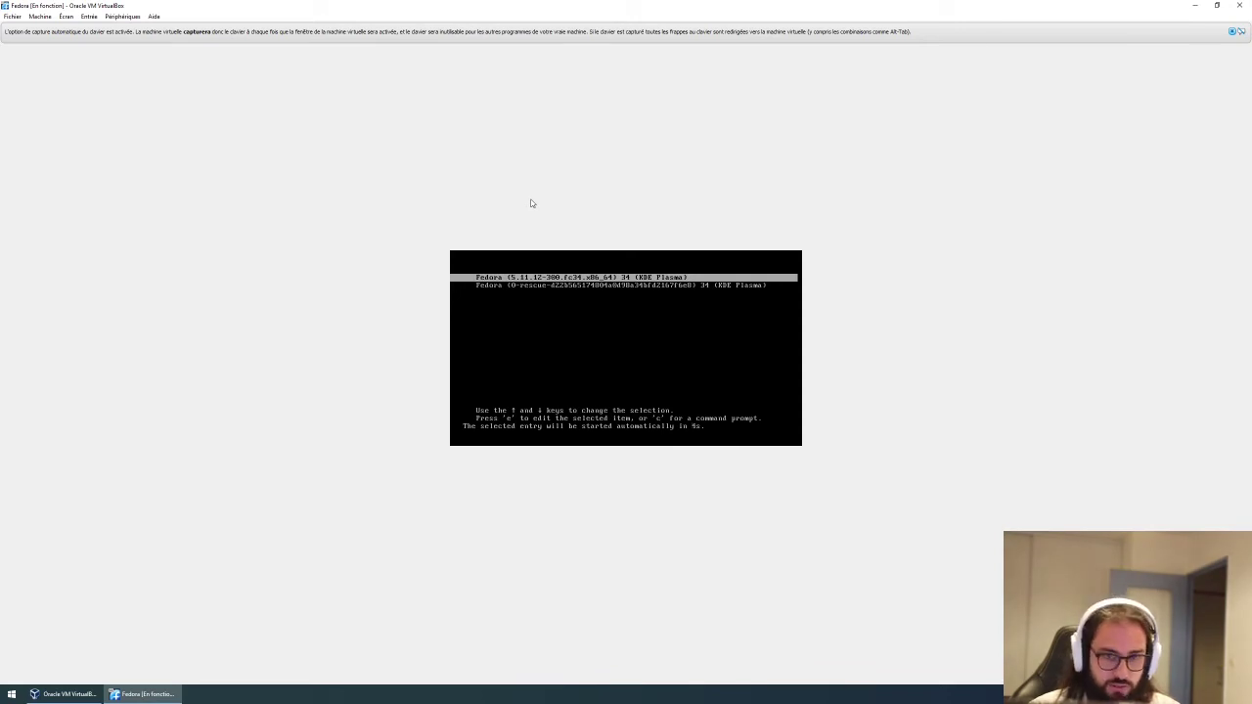
key(Down)
key(Up)
key(Down)
key(Up)
key(Down)
Toggle between the rescue and Fedora 5.11.12 GRUB entries, ending on Fedora 5.11.12.
key(Up)
key(Down)
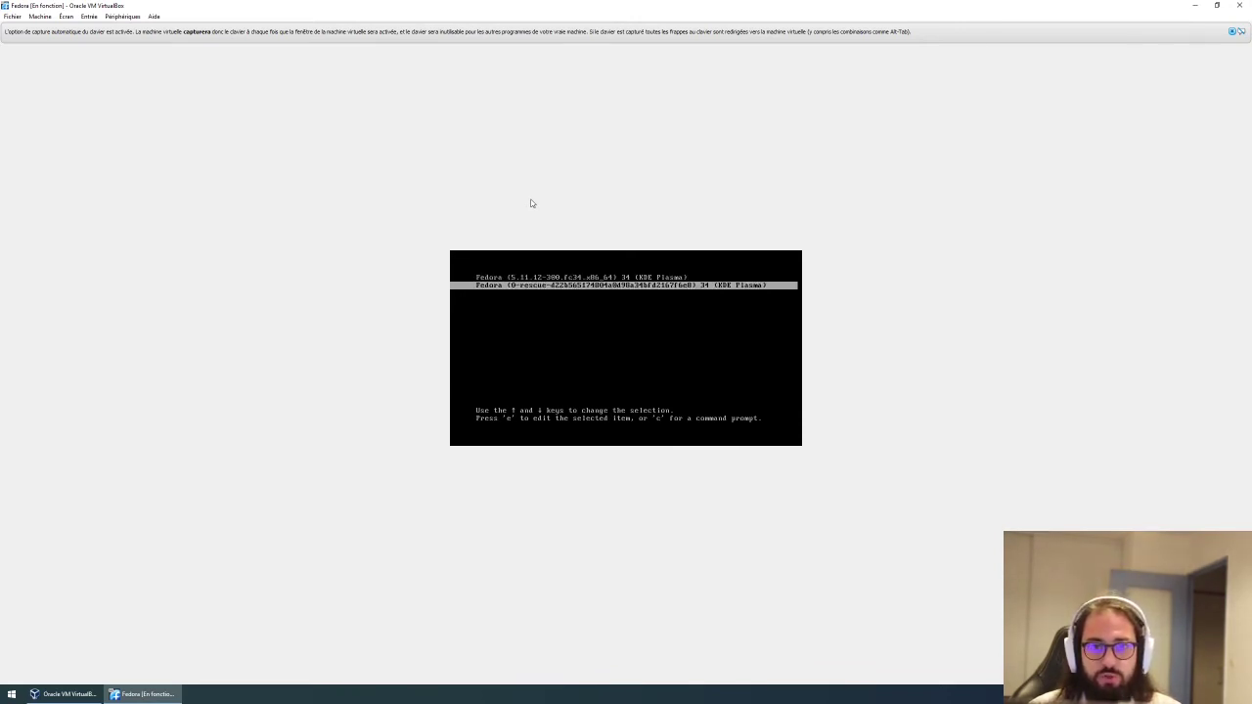
key(Up)
key(Down)
key(Up)
key(Down)
key(Up)
key(Down)
key(Up)
key(Down)
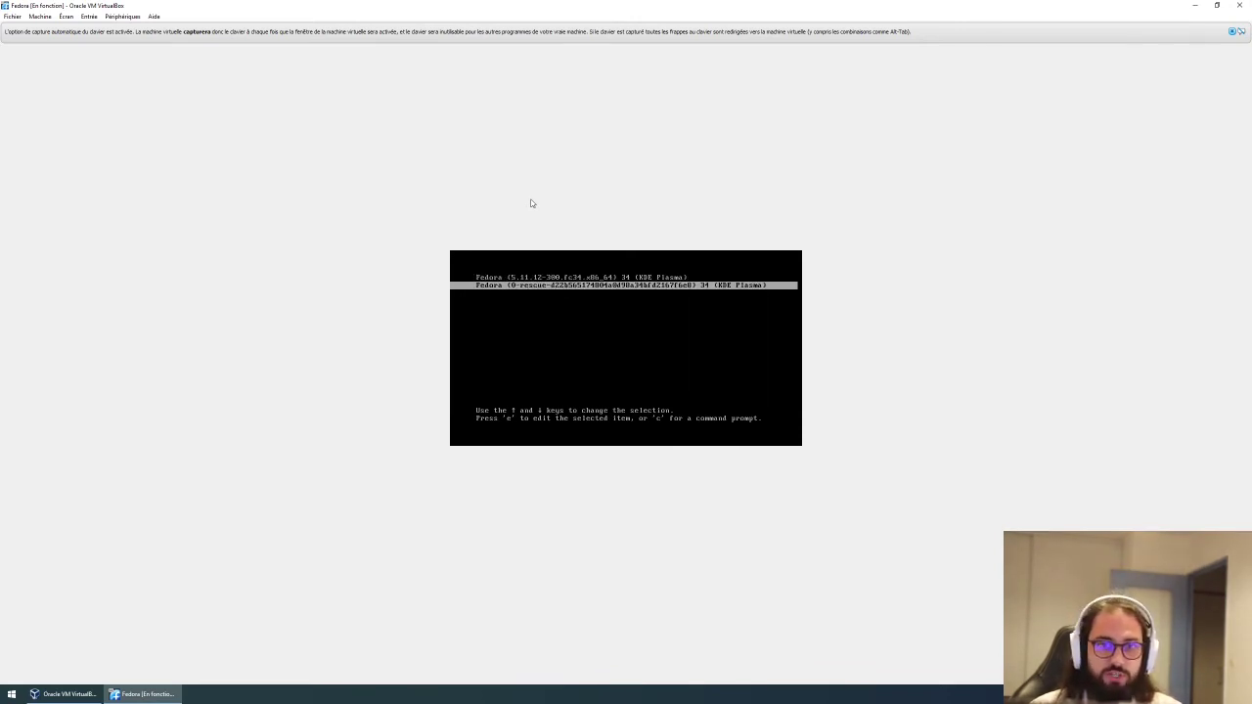
key(Up)
key(Down)
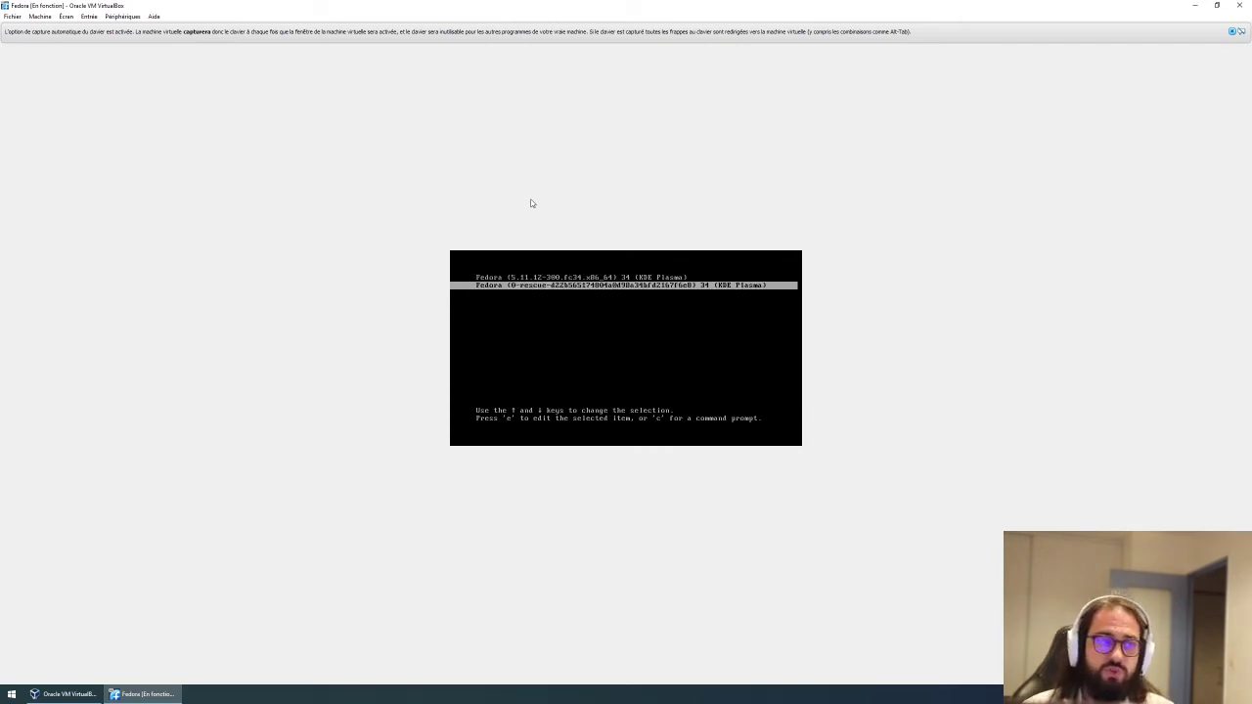
key(Up)
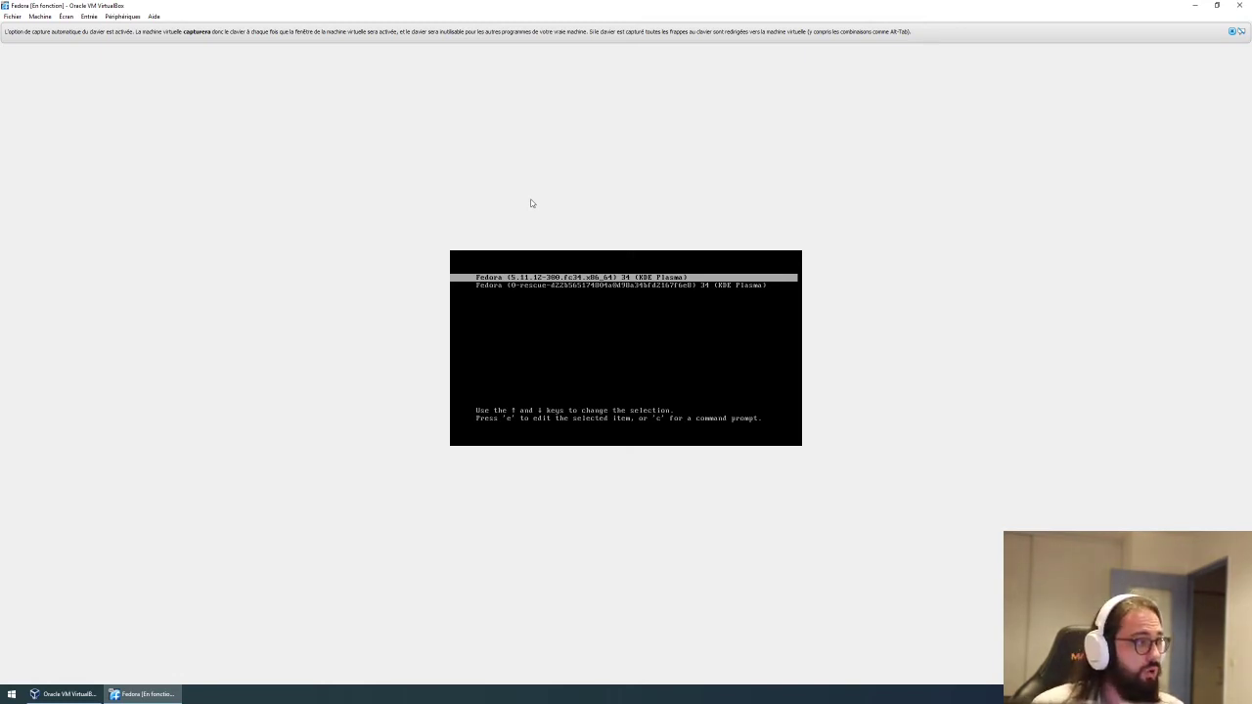
key(Down)
key(Up)
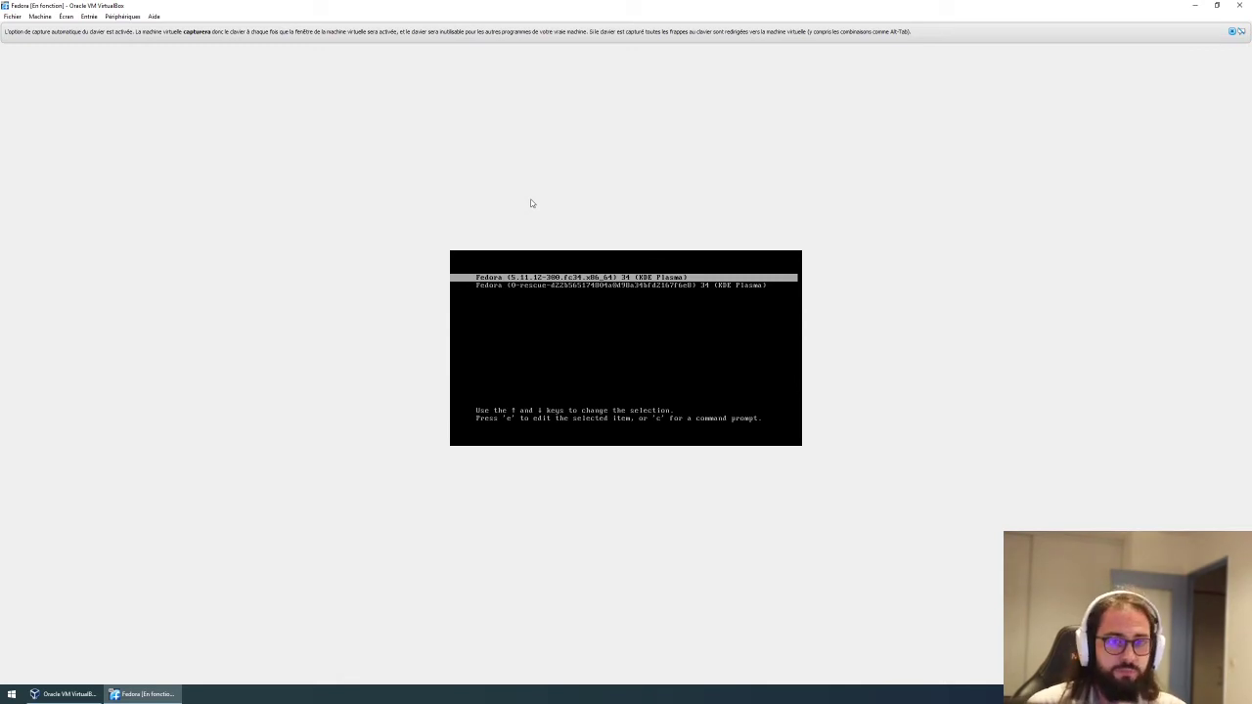
Boot the Fedora 5.11.12 entry, dismiss the VirtualBox notices, and log in with the account password.
key(Return)
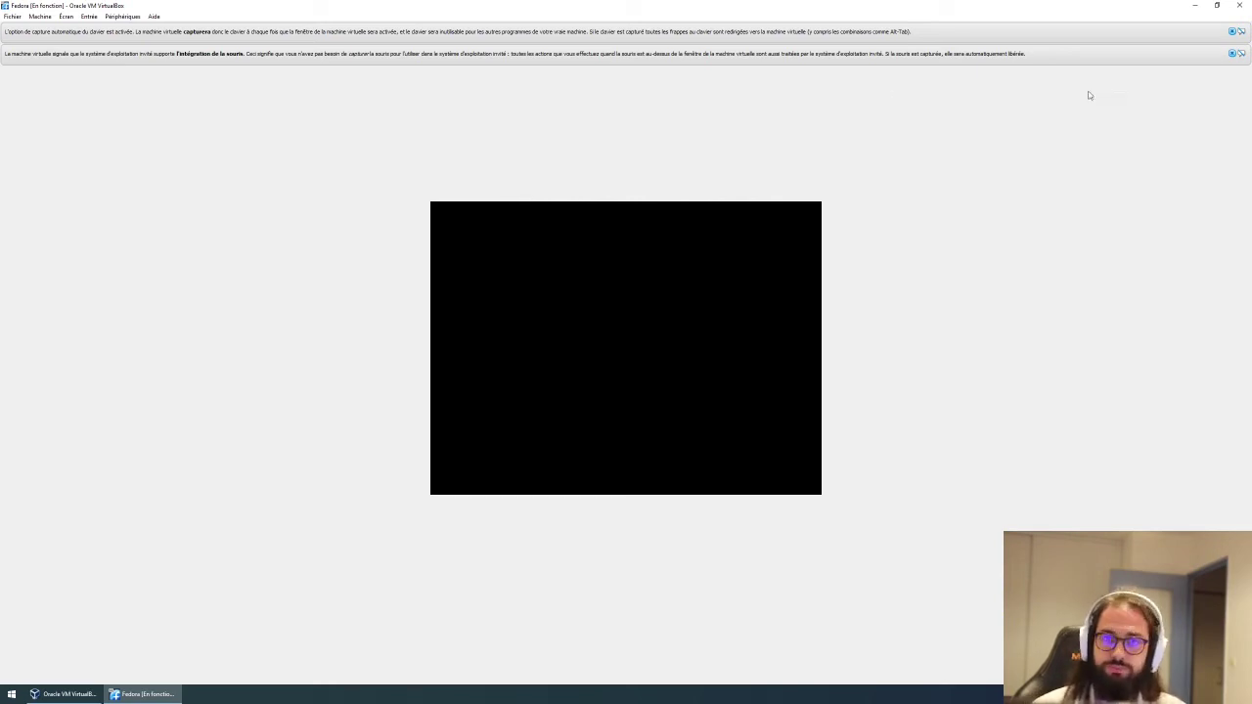
click(1232, 54)
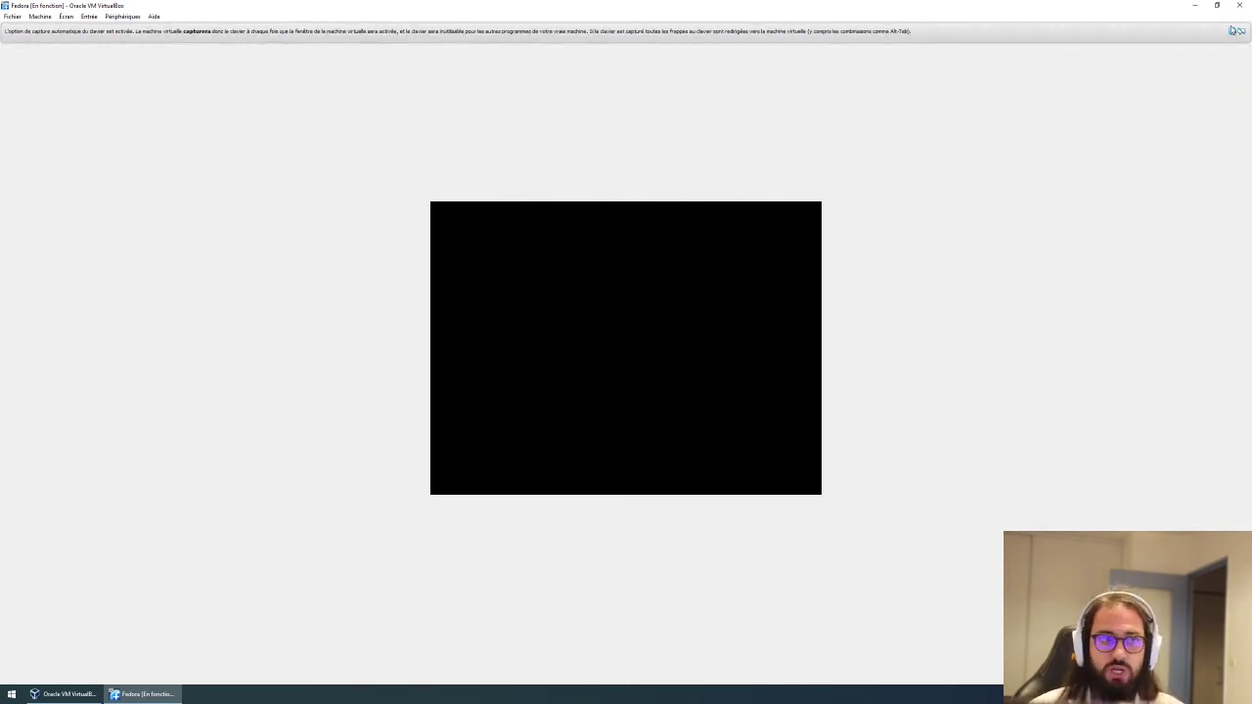
click(1233, 33)
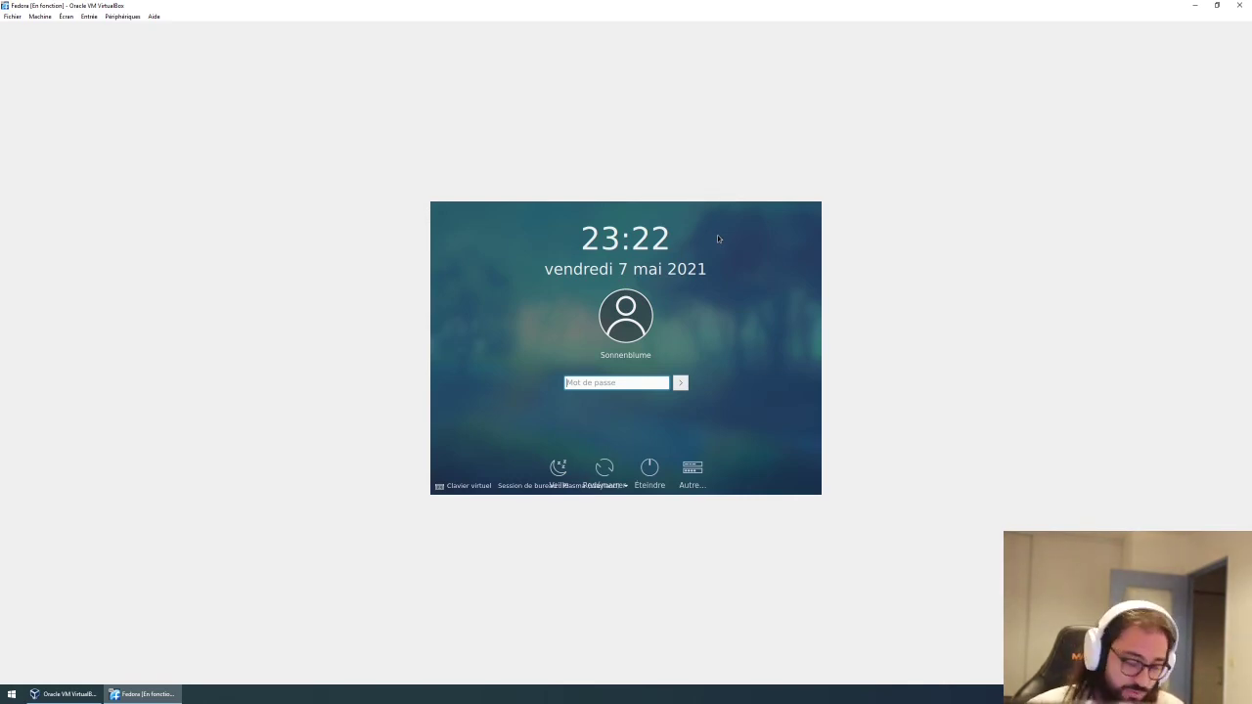
text(•••••)
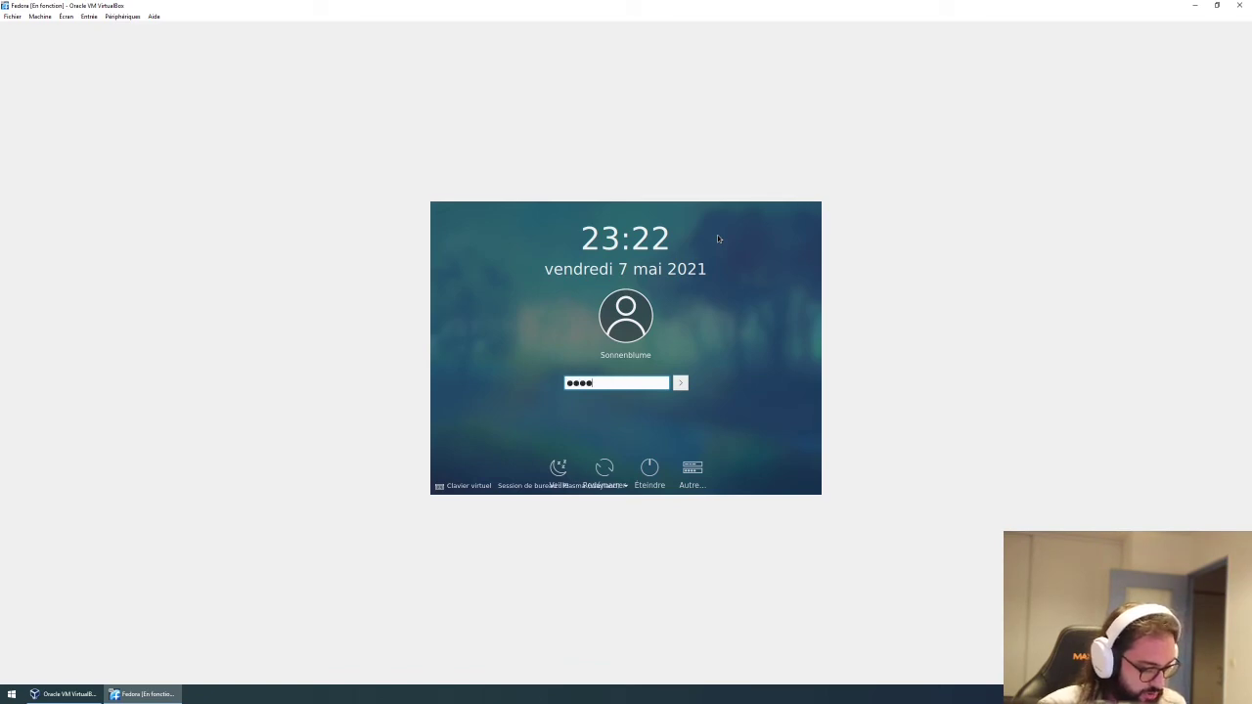
key(Return)
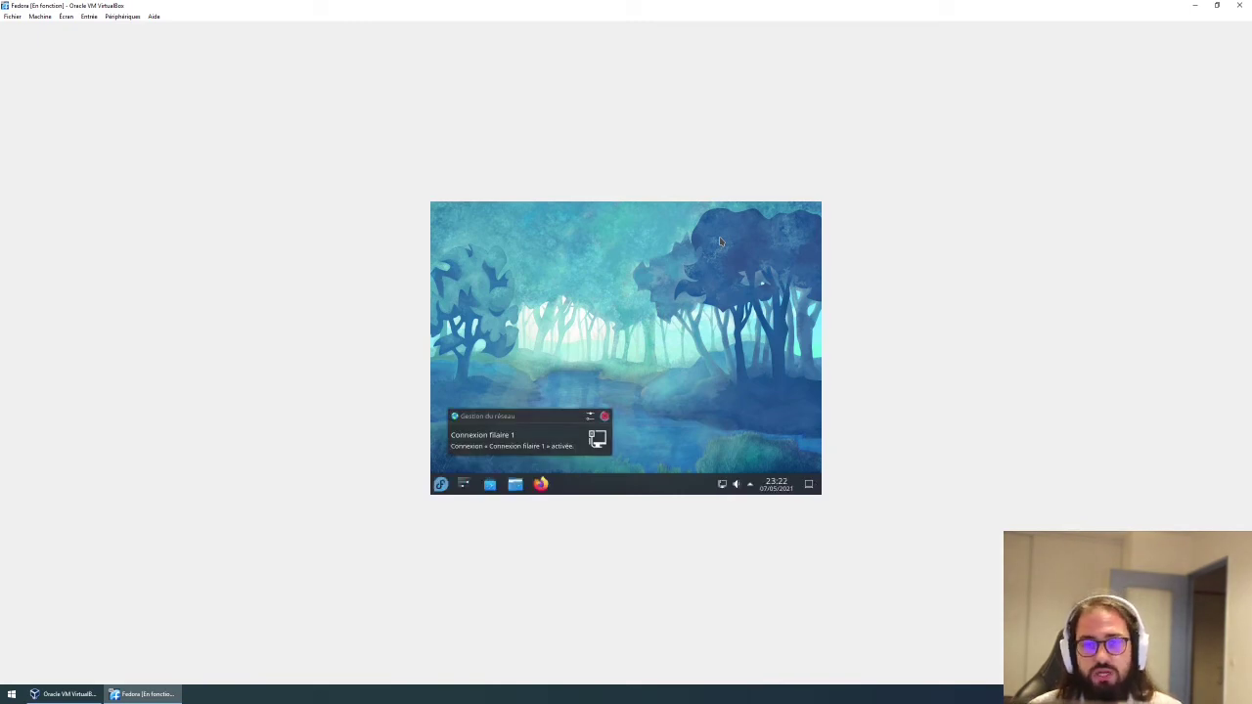
Dismiss the network connection notification on the Plasma desktop.
click(604, 417)
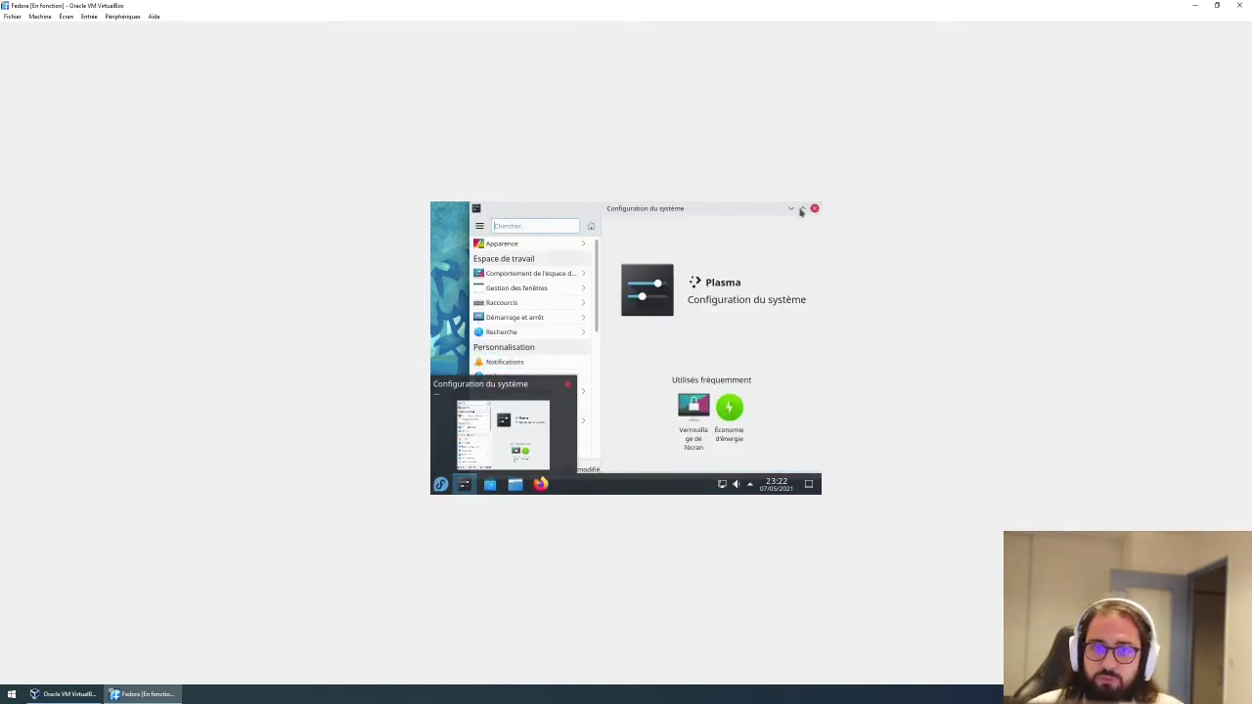
Set the display resolution to 1920x1200 (16:10), apply it, and close System Settings.
click(802, 208)
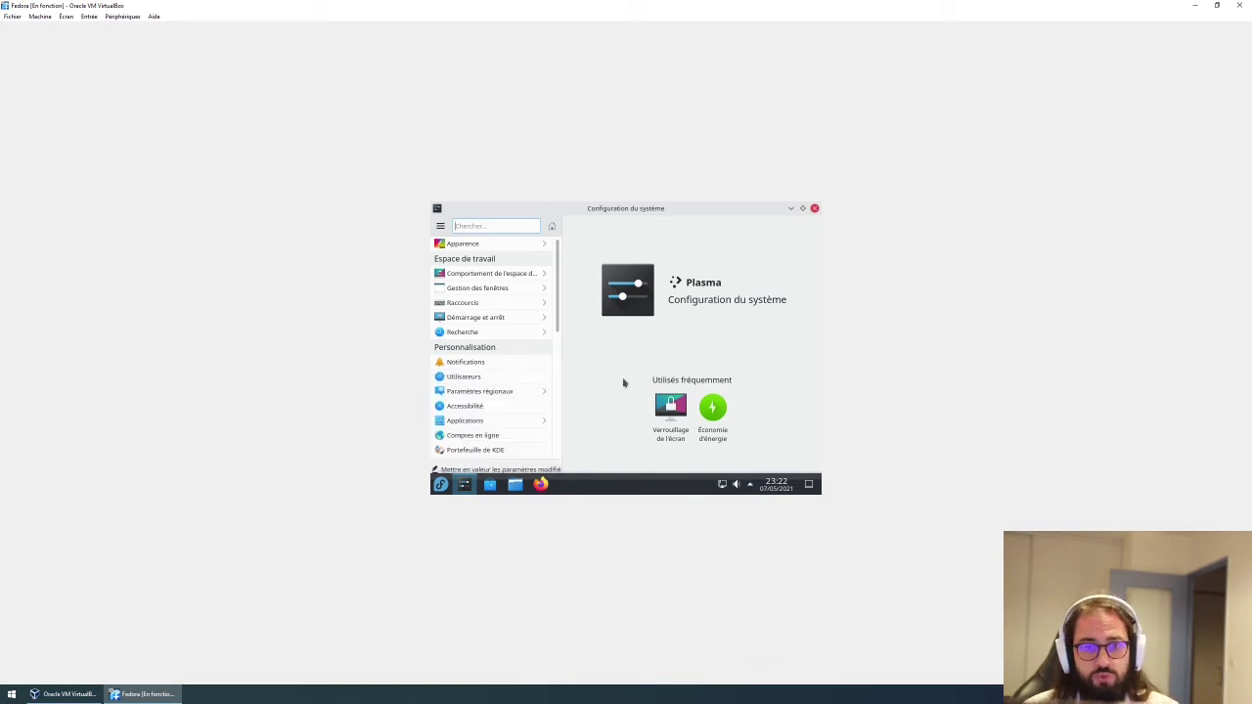
scroll(528, 362, down, 5)
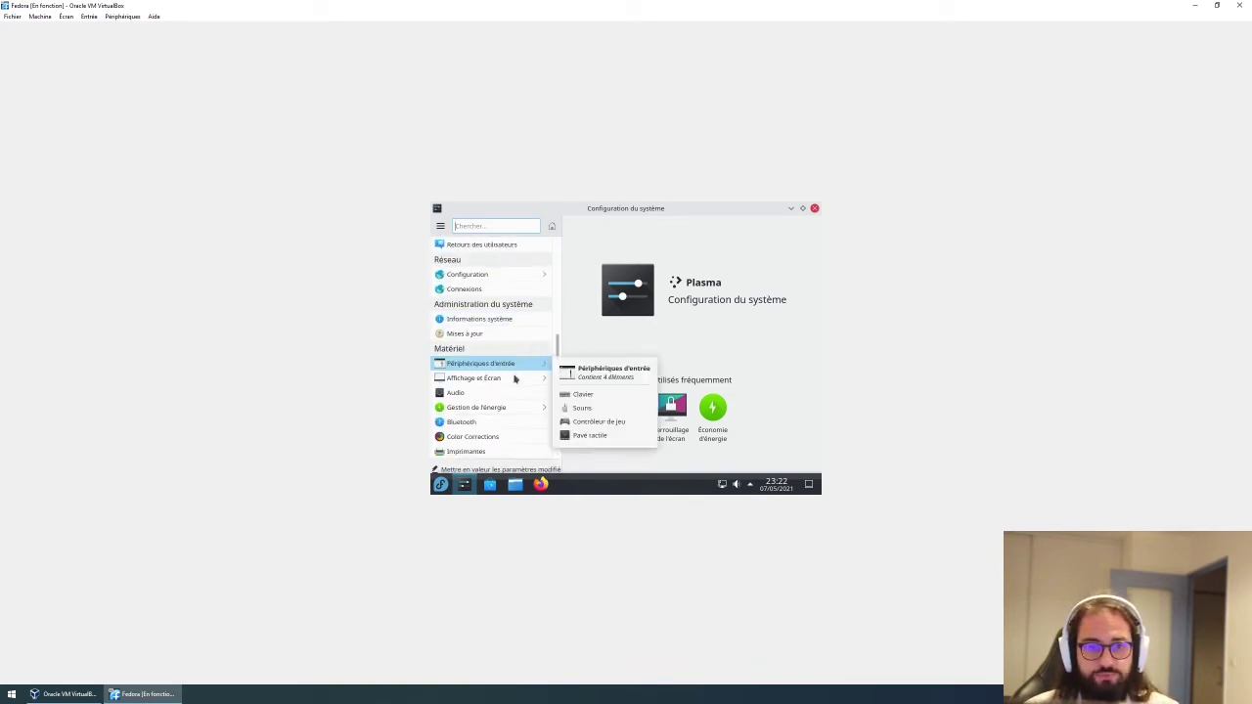
click(512, 380)
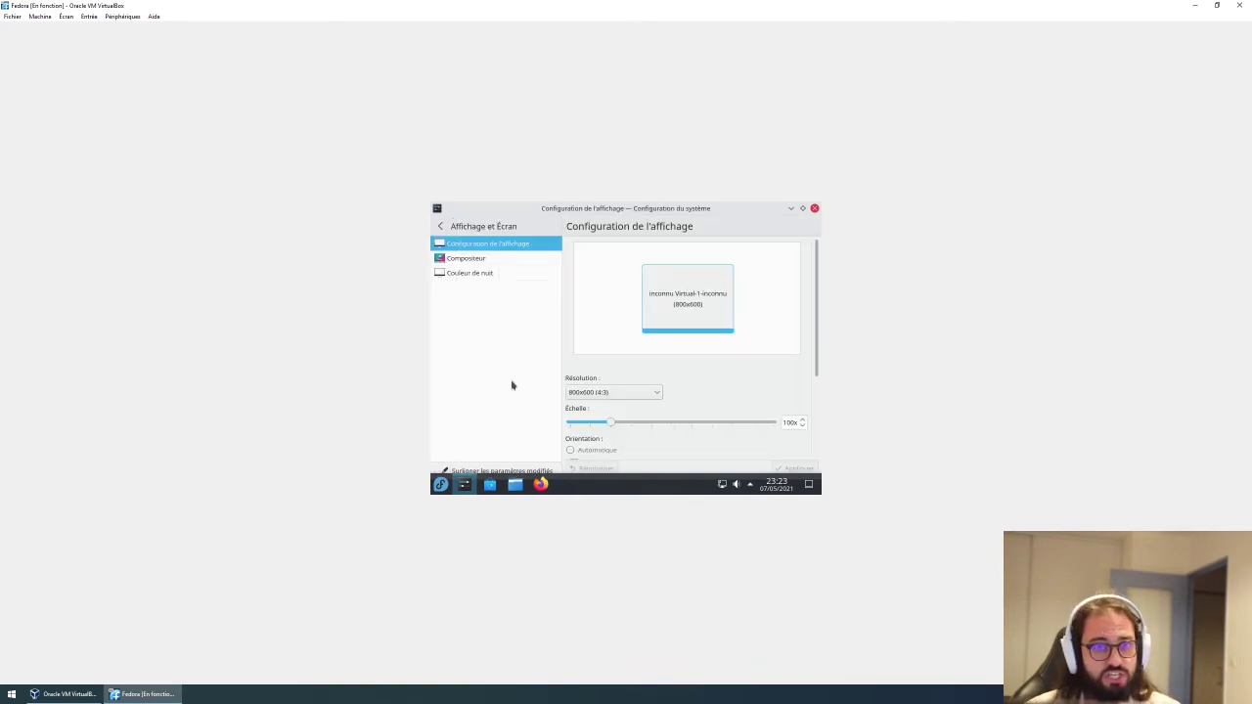
click(622, 393)
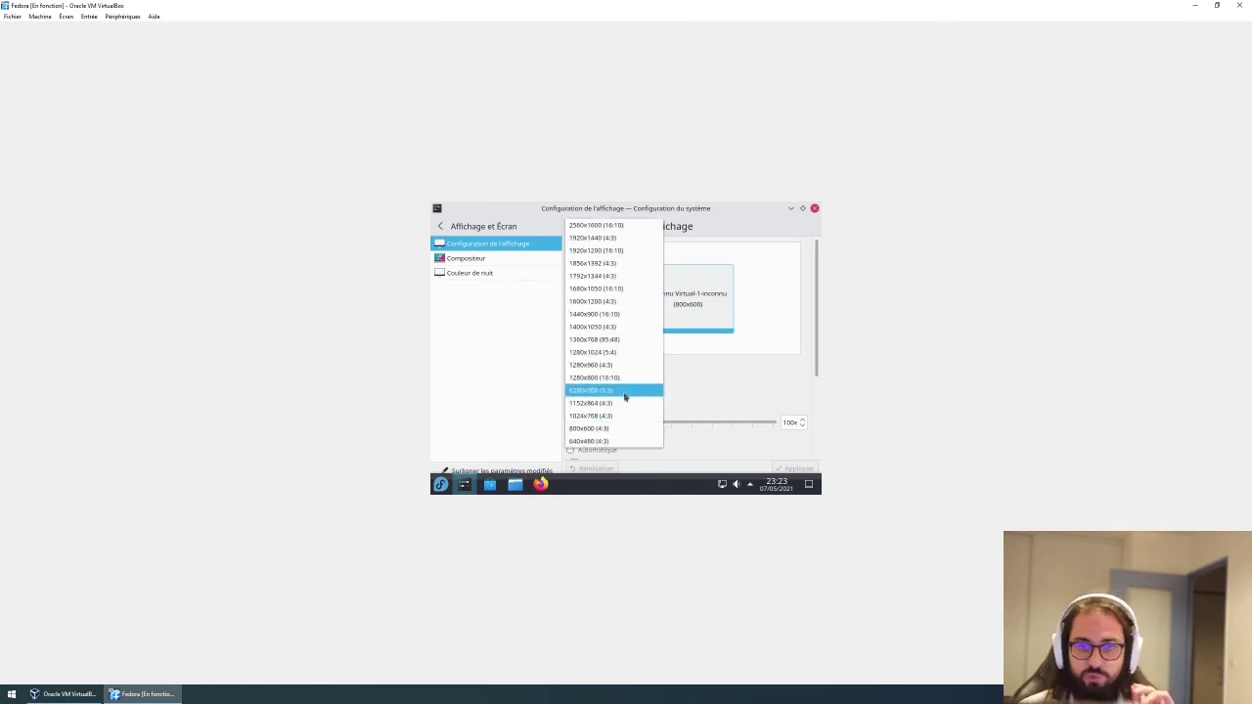
click(614, 254)
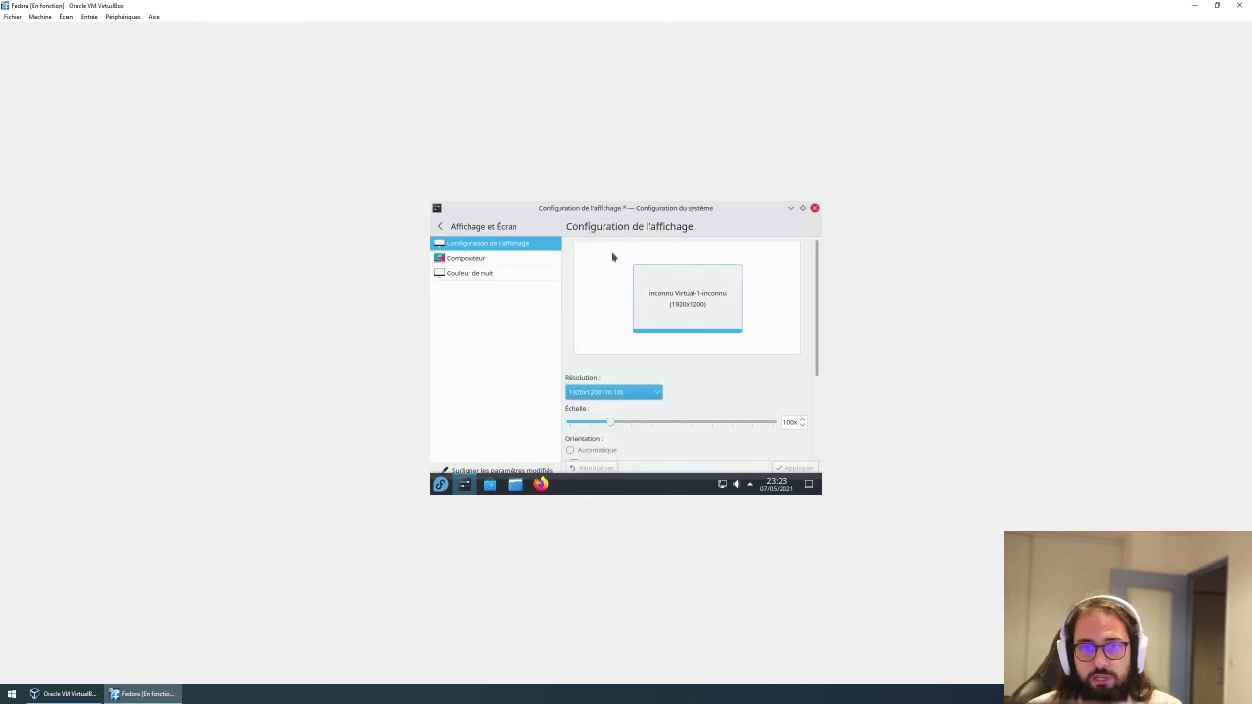
click(794, 470)
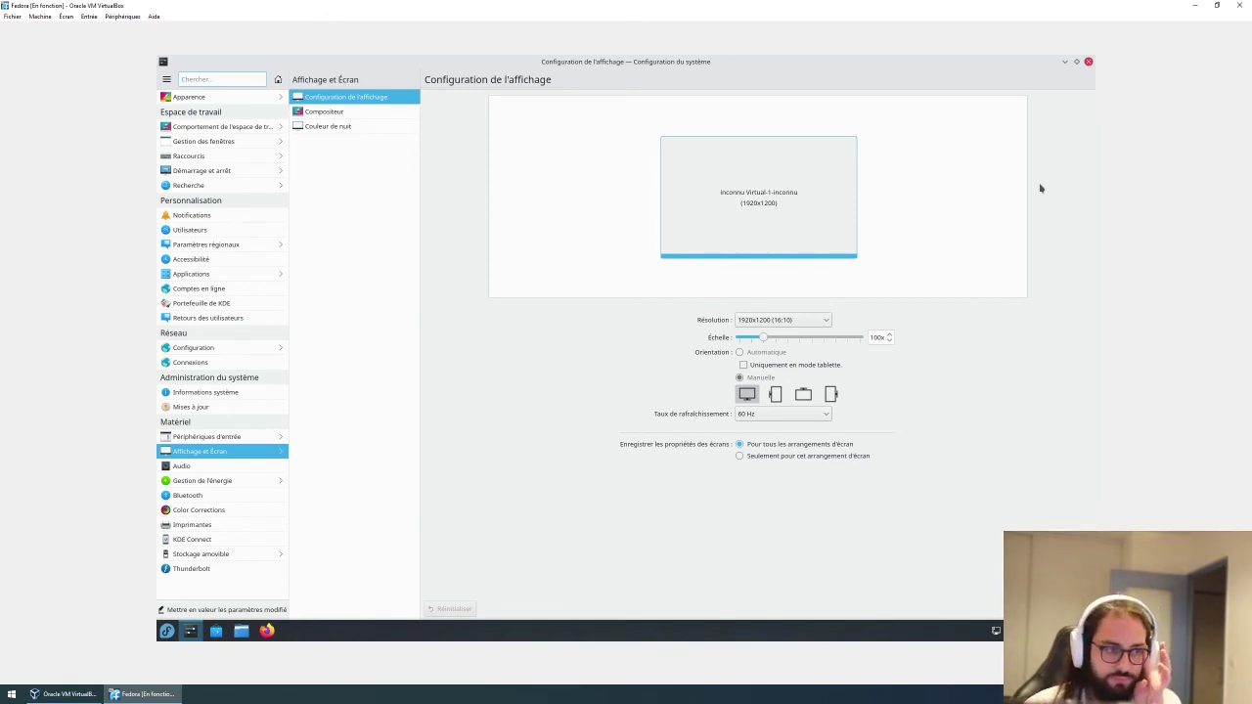
click(1088, 61)
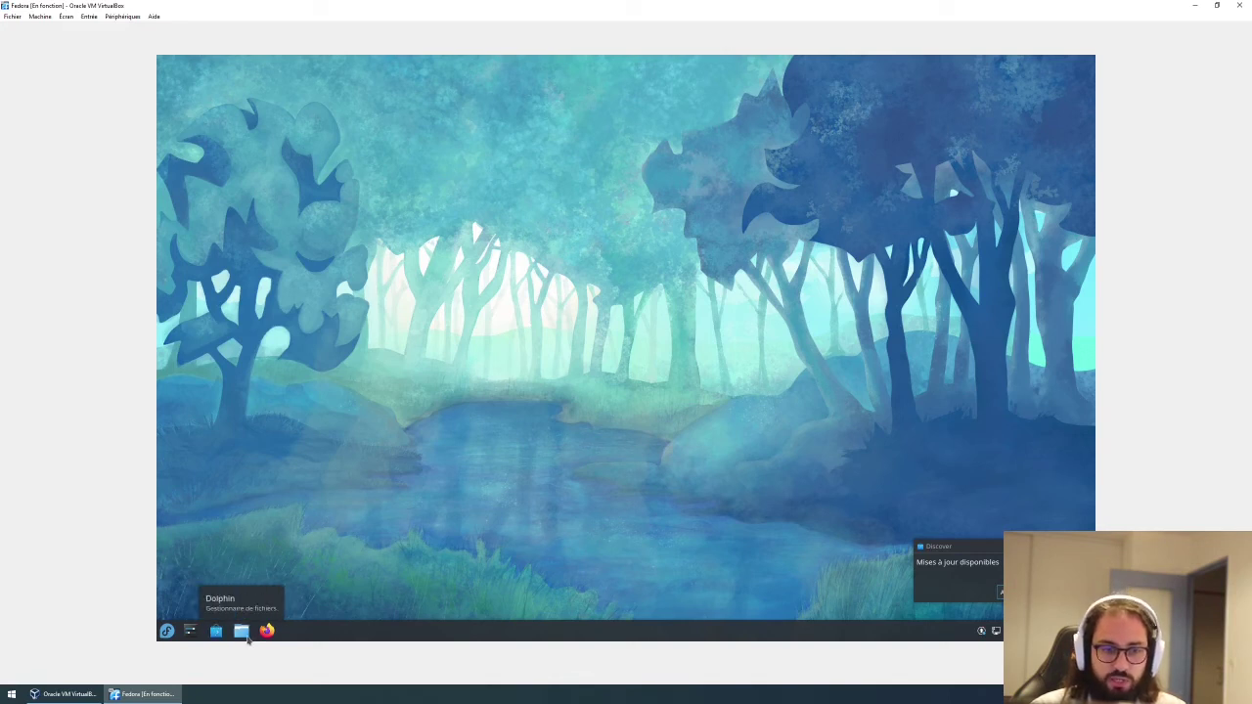
Open Dolphin on the home folder, move its window to the centre, then close it.
click(245, 634)
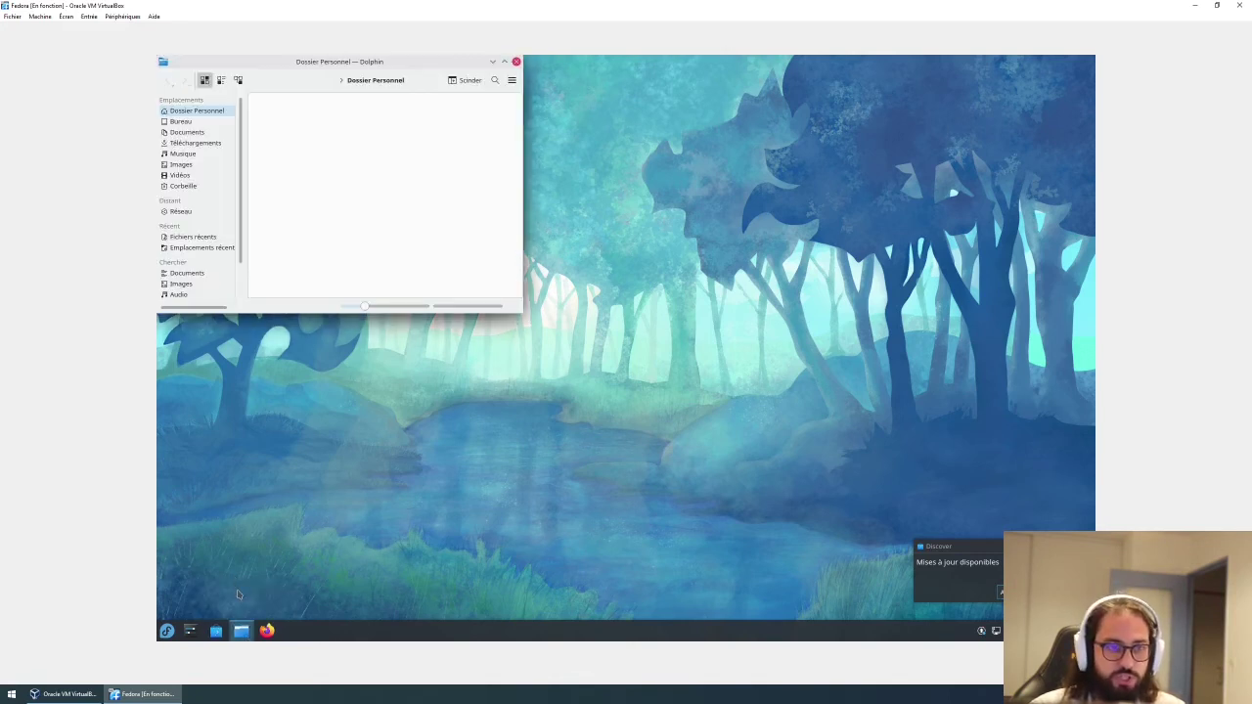
drag(372, 61, 691, 244)
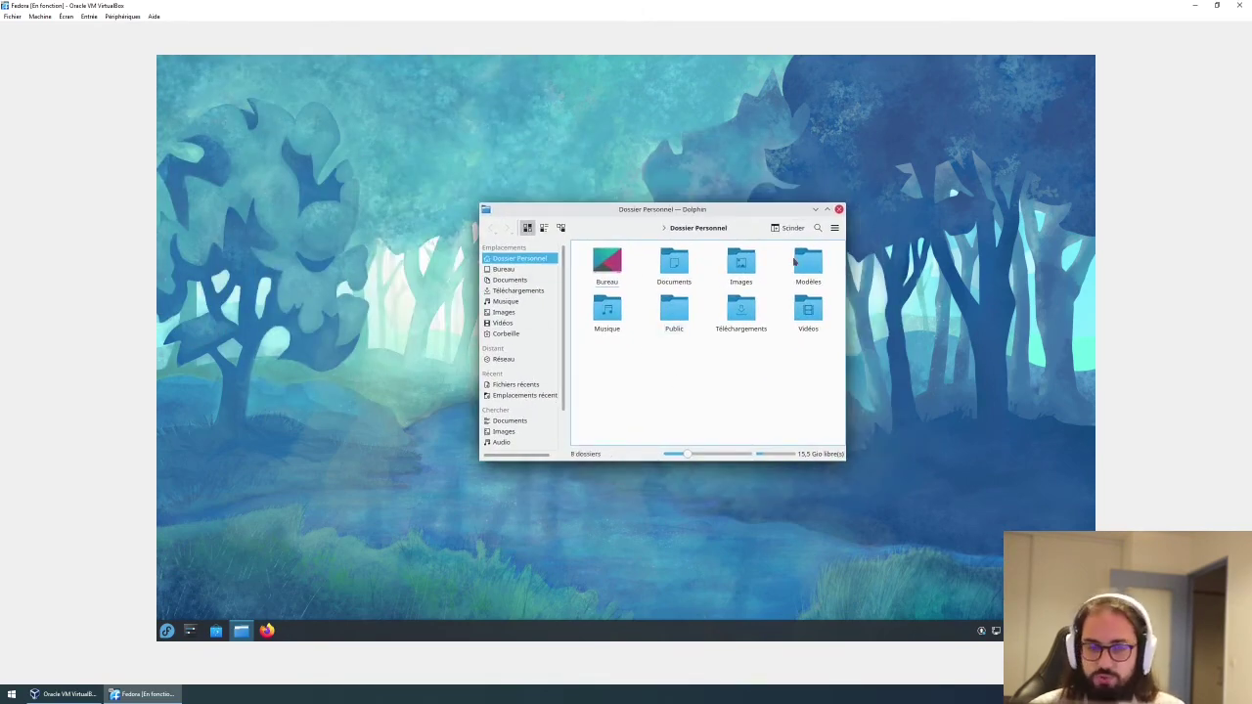
click(838, 210)
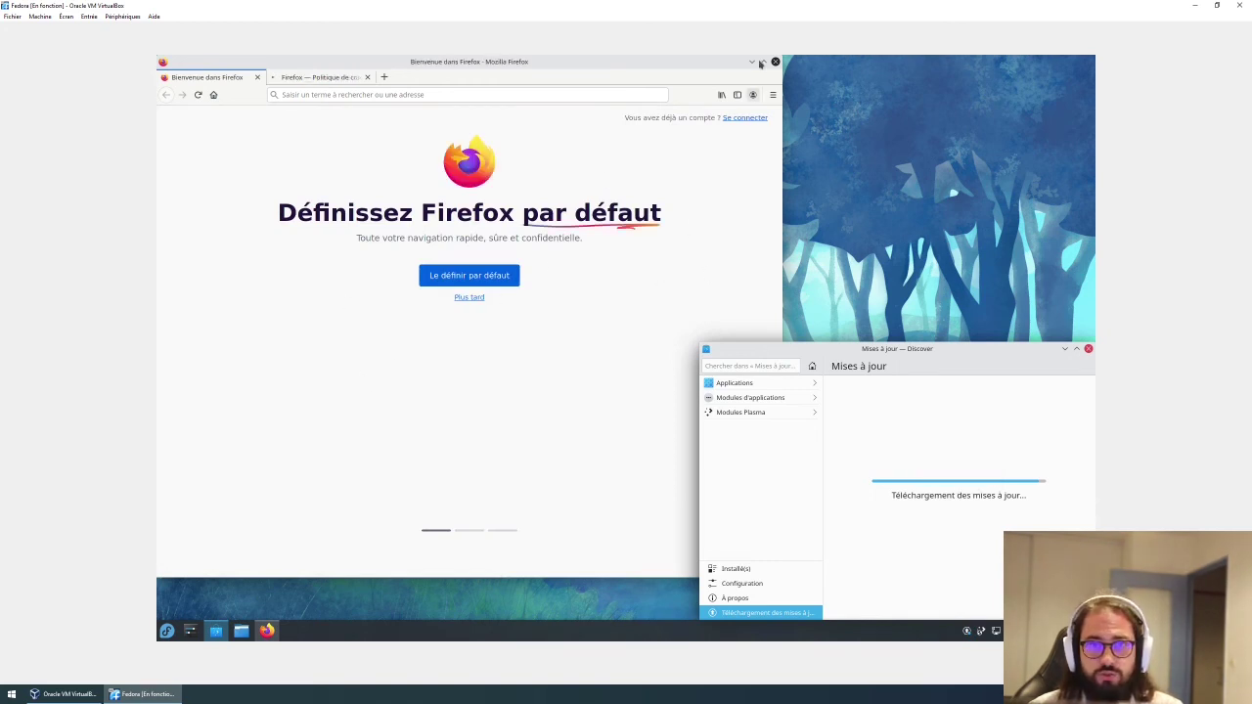
Close Firefox with its 2 tabs, leaving Discover's 610.7 MiB system update ready.
drag(897, 356, 808, 328)
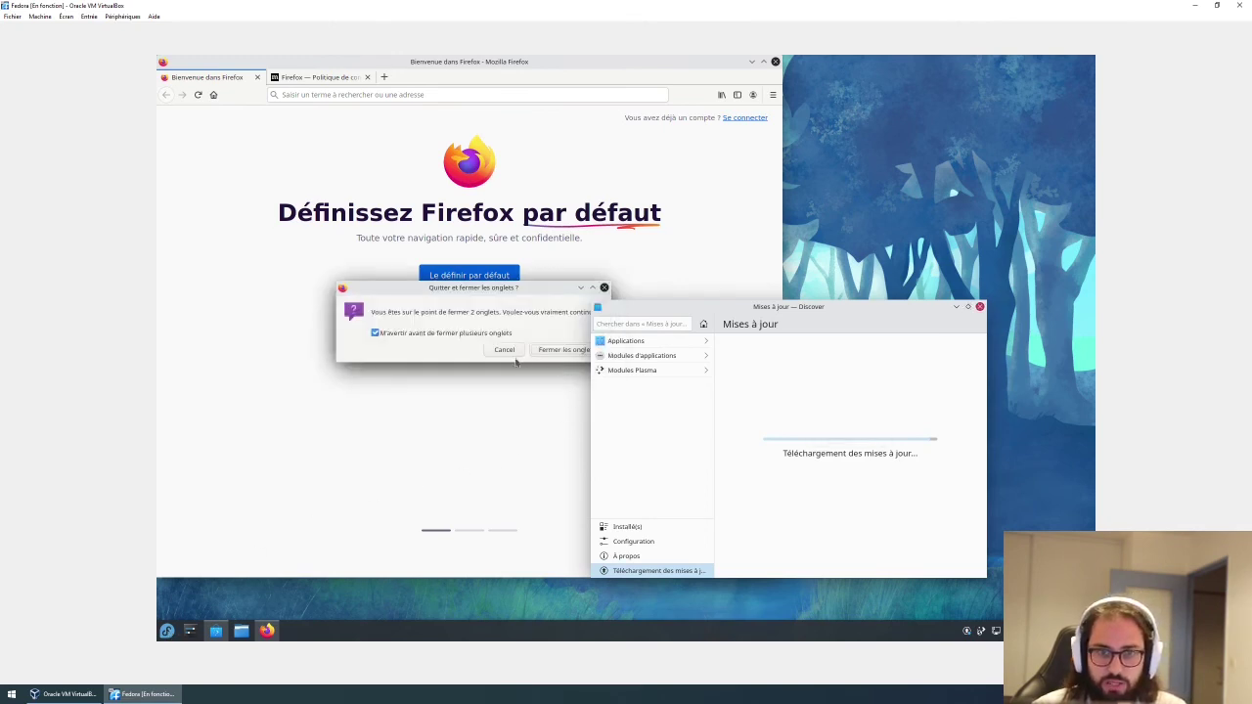
click(549, 355)
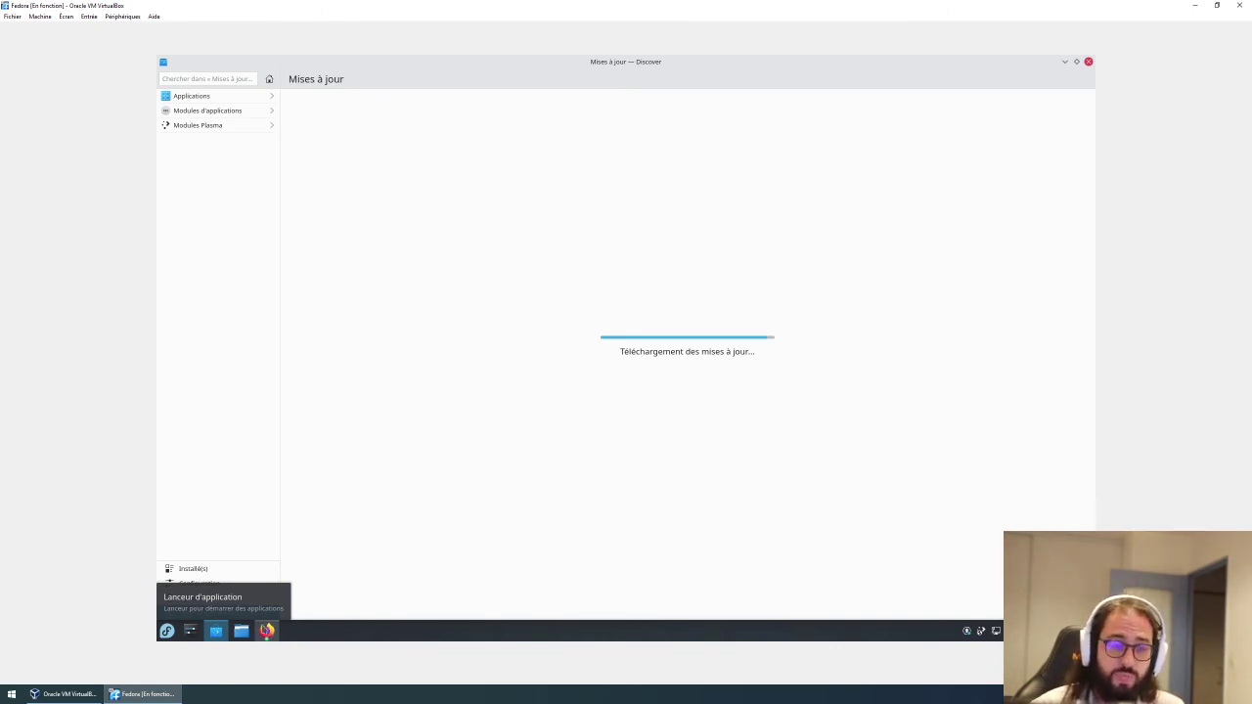
mouse_move(260, 626)
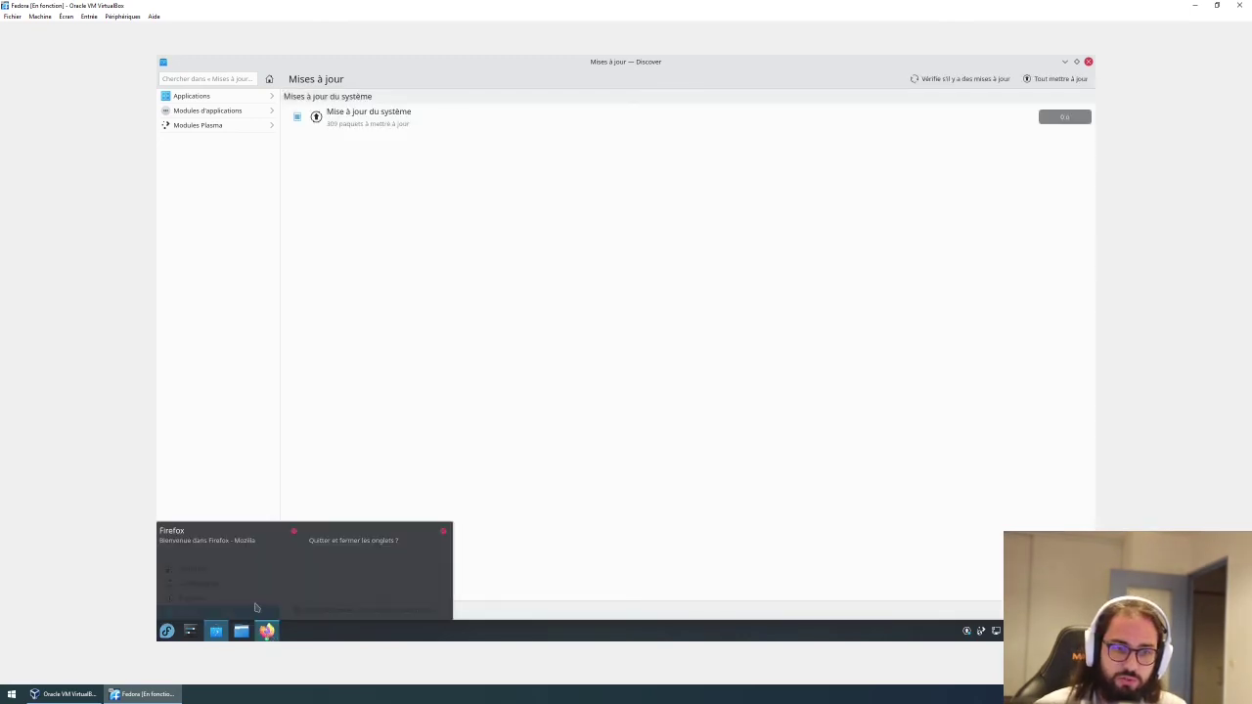
click(332, 575)
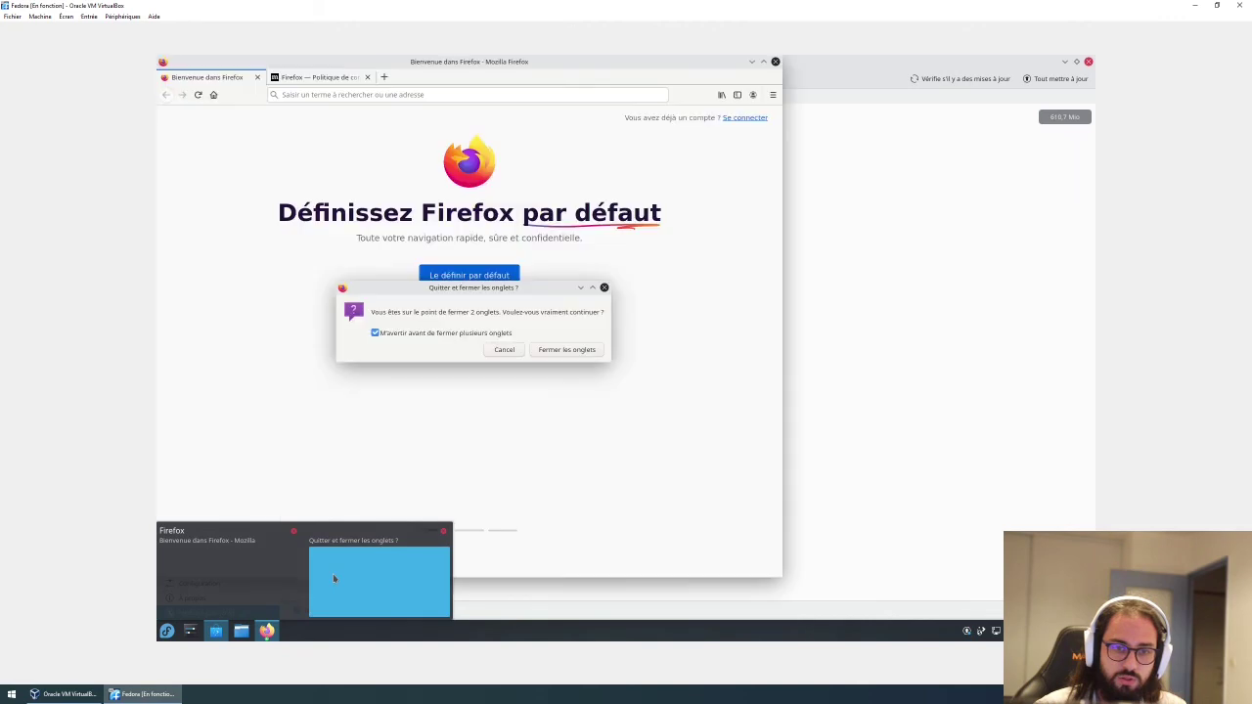
click(576, 356)
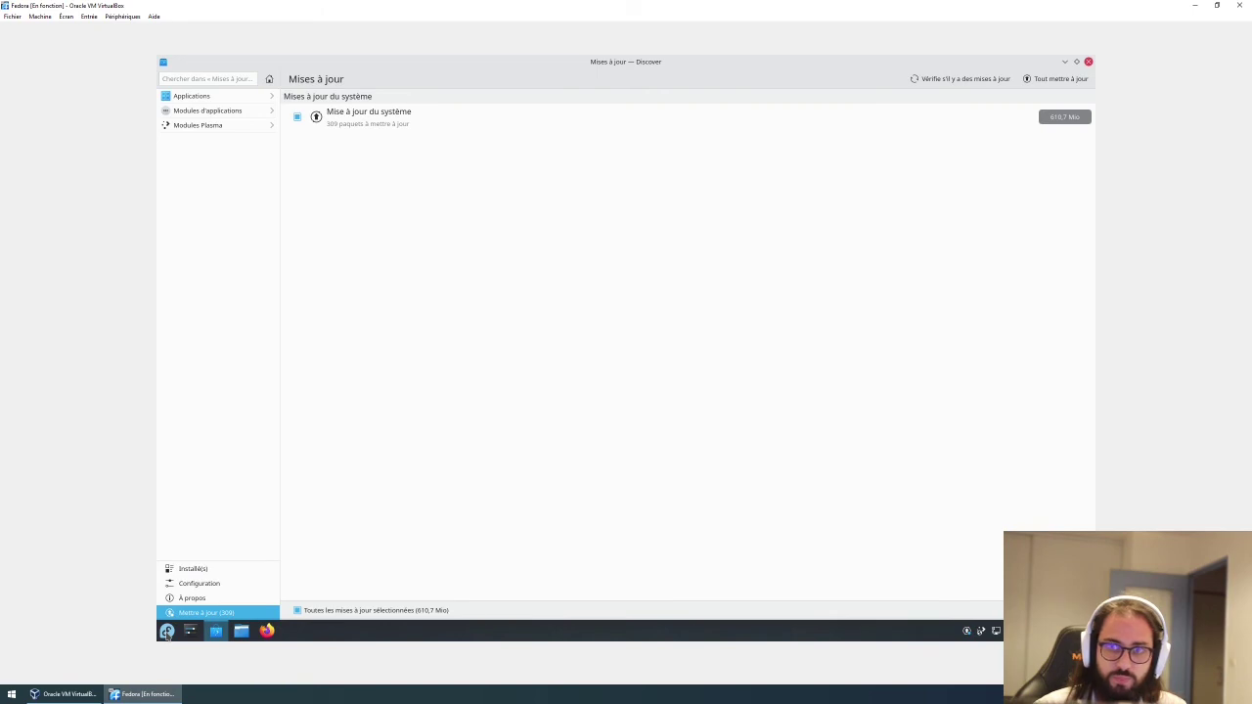
Launch System Monitor (Surveillance du système) by searching 'tys' and maximize it.
click(167, 632)
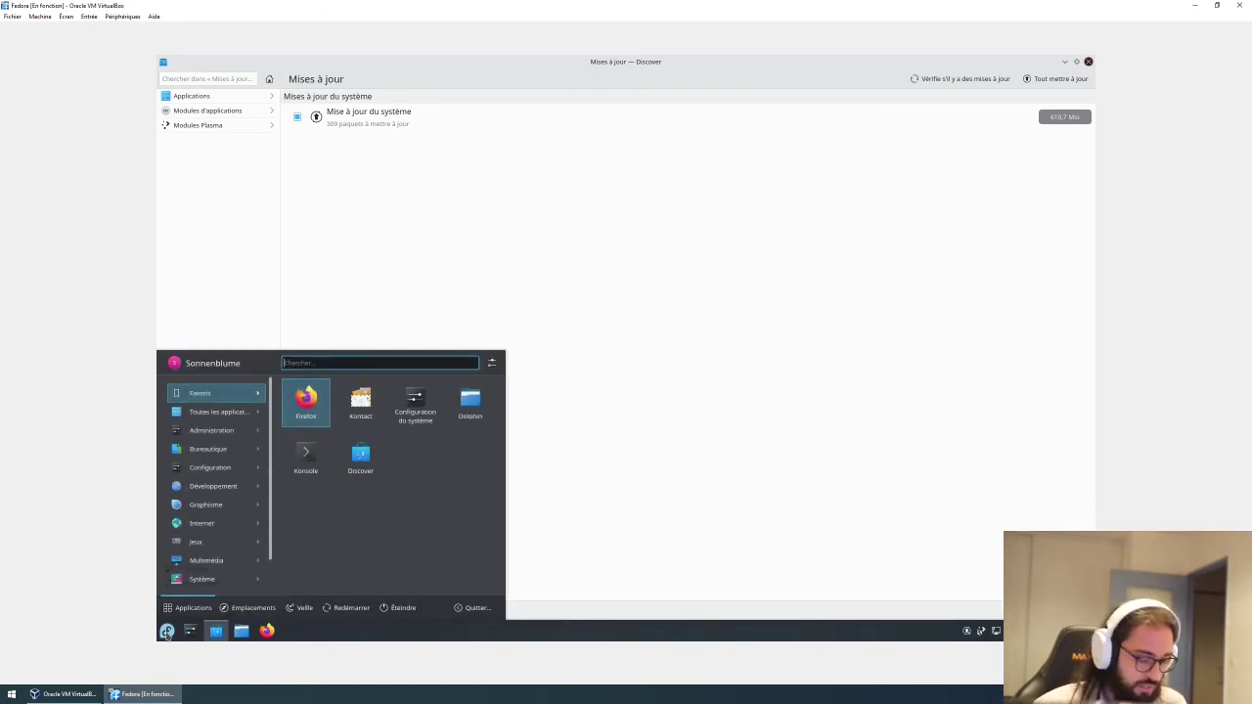
text(t)
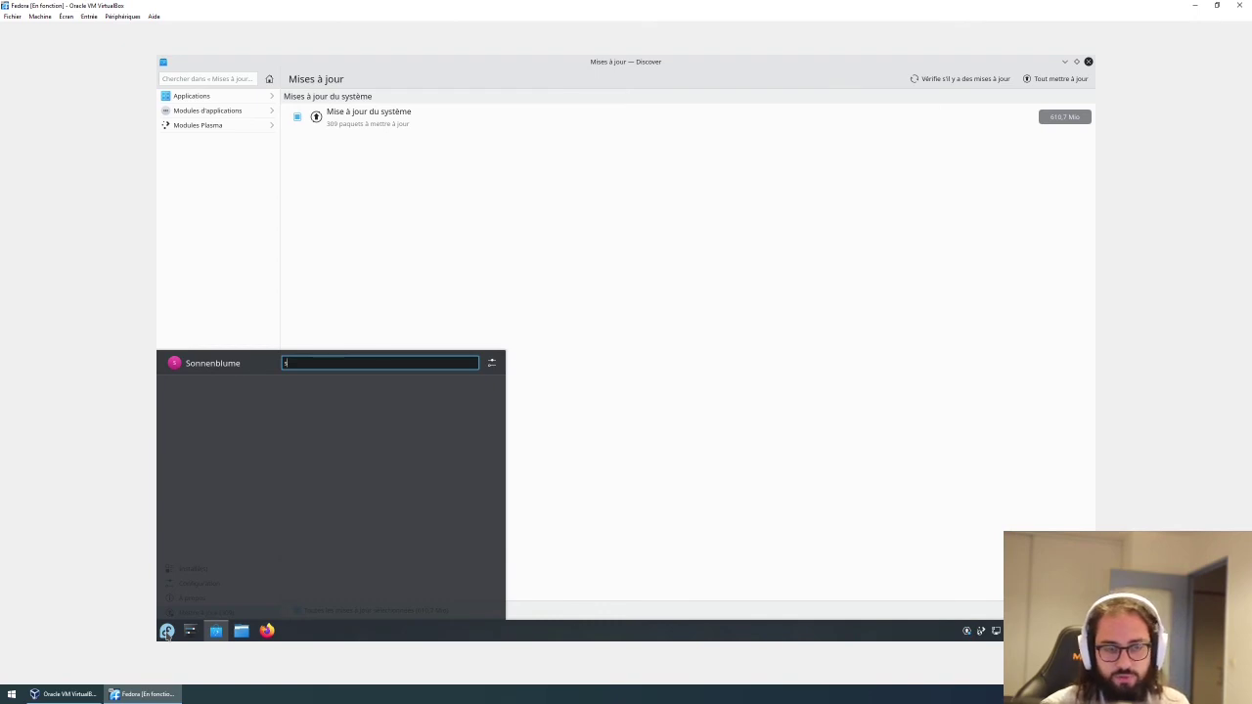
text(ys)
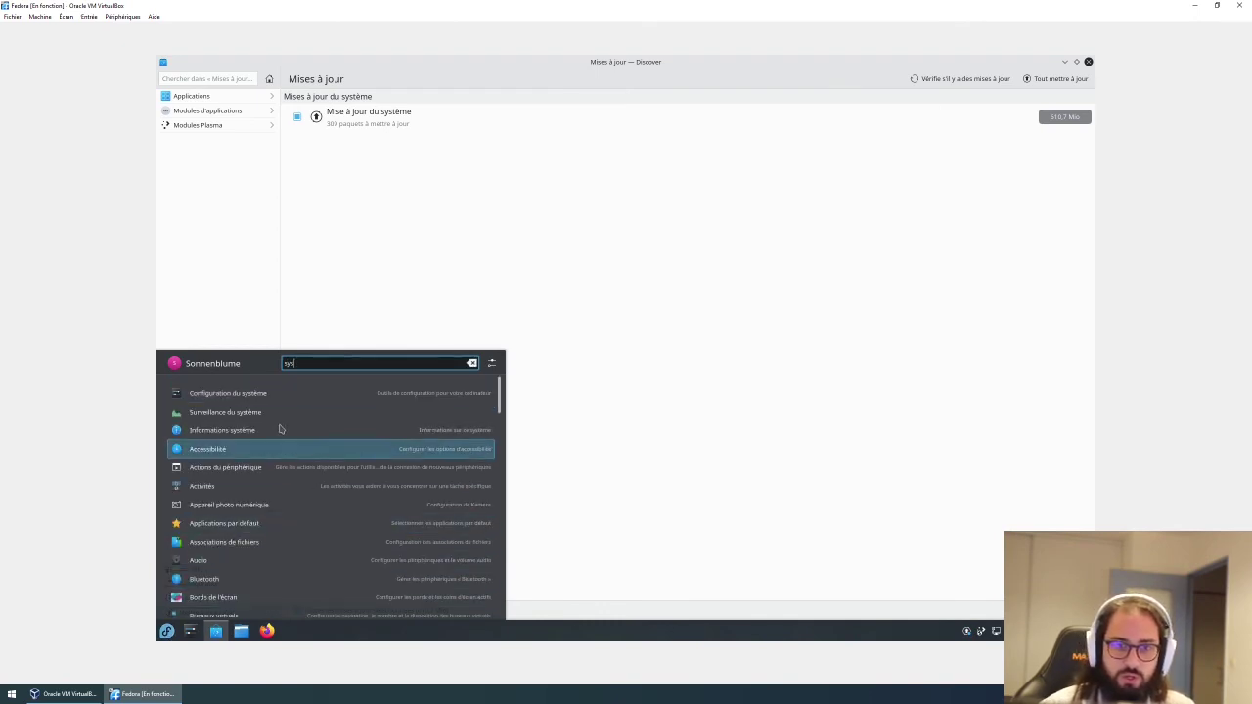
click(251, 415)
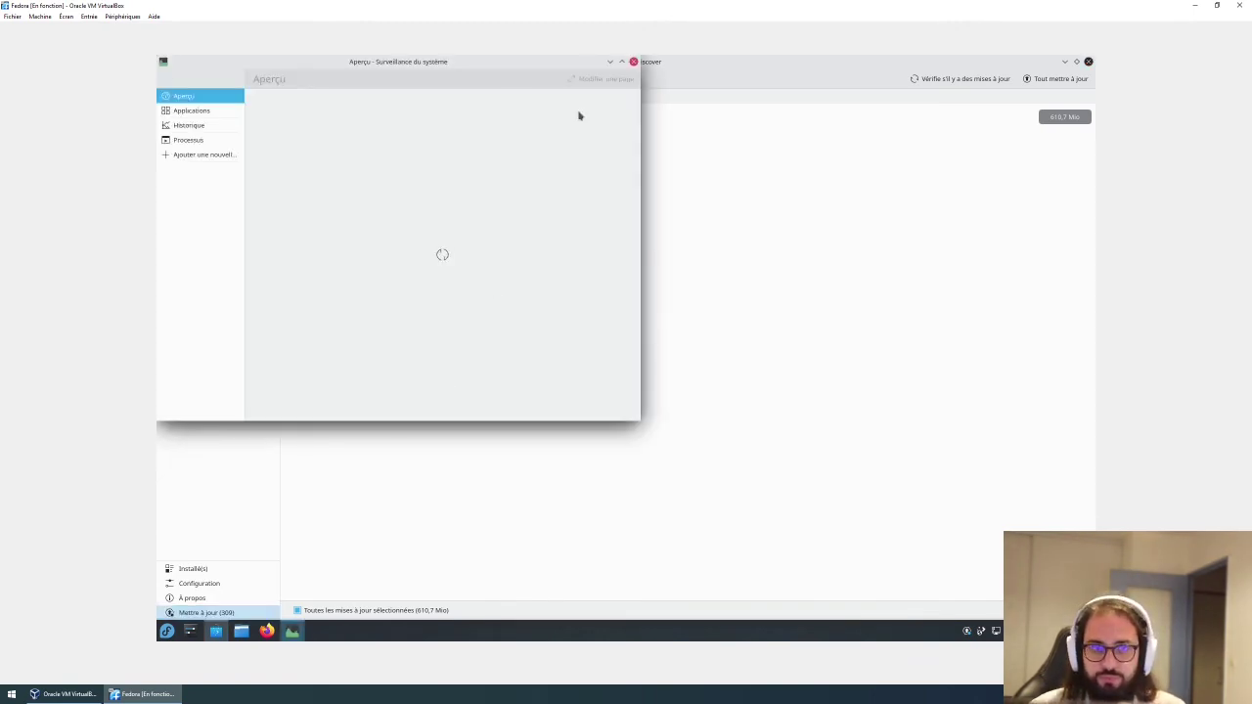
click(621, 62)
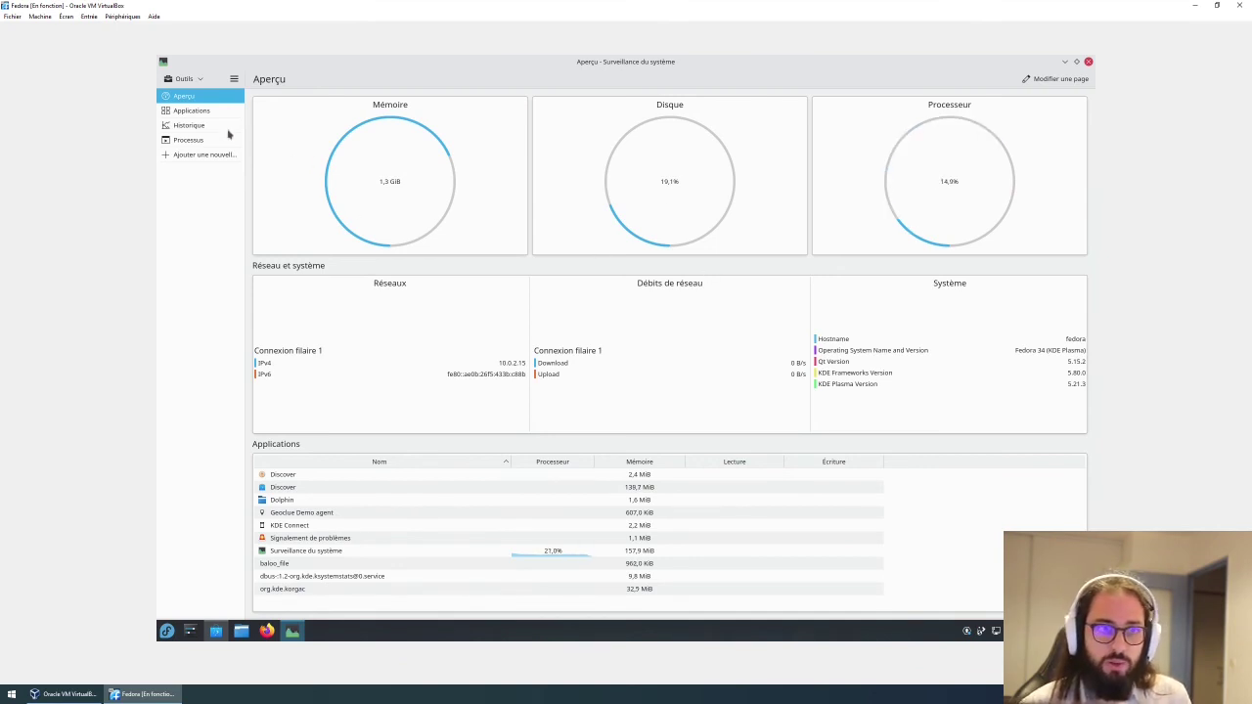
Review the Historique, Applications and Aperçu pages, then enter and exit page editing.
click(195, 126)
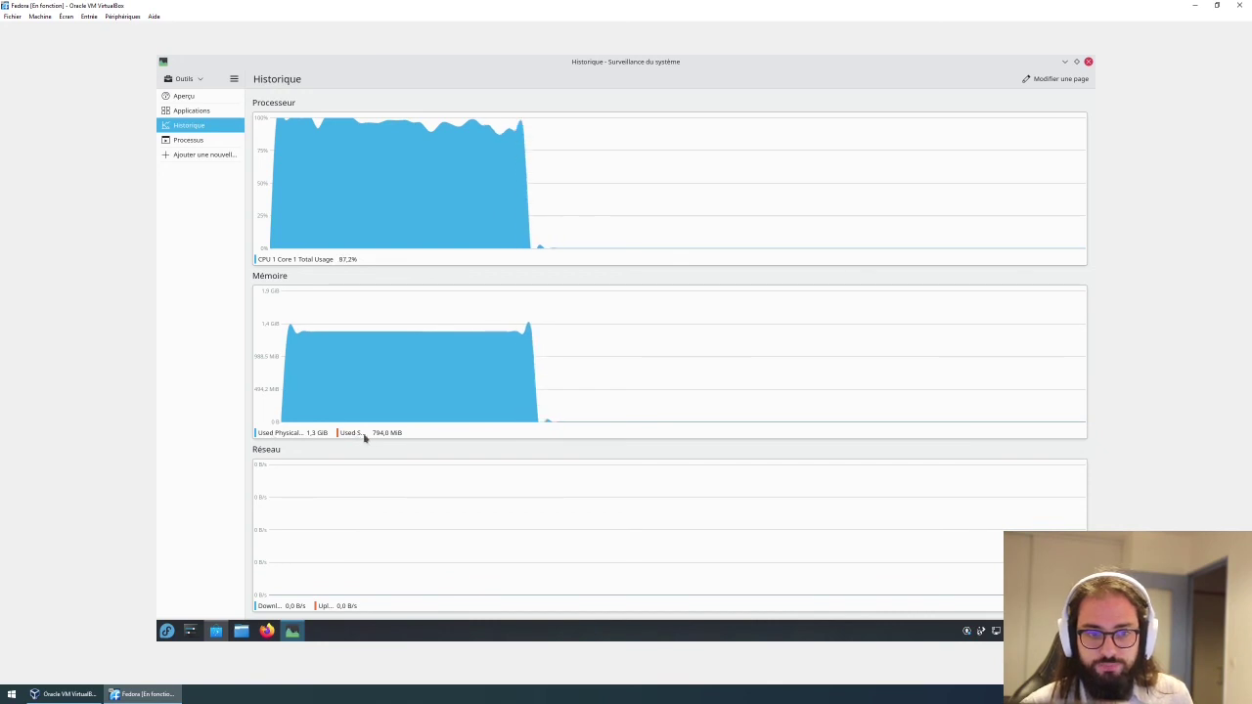
click(192, 110)
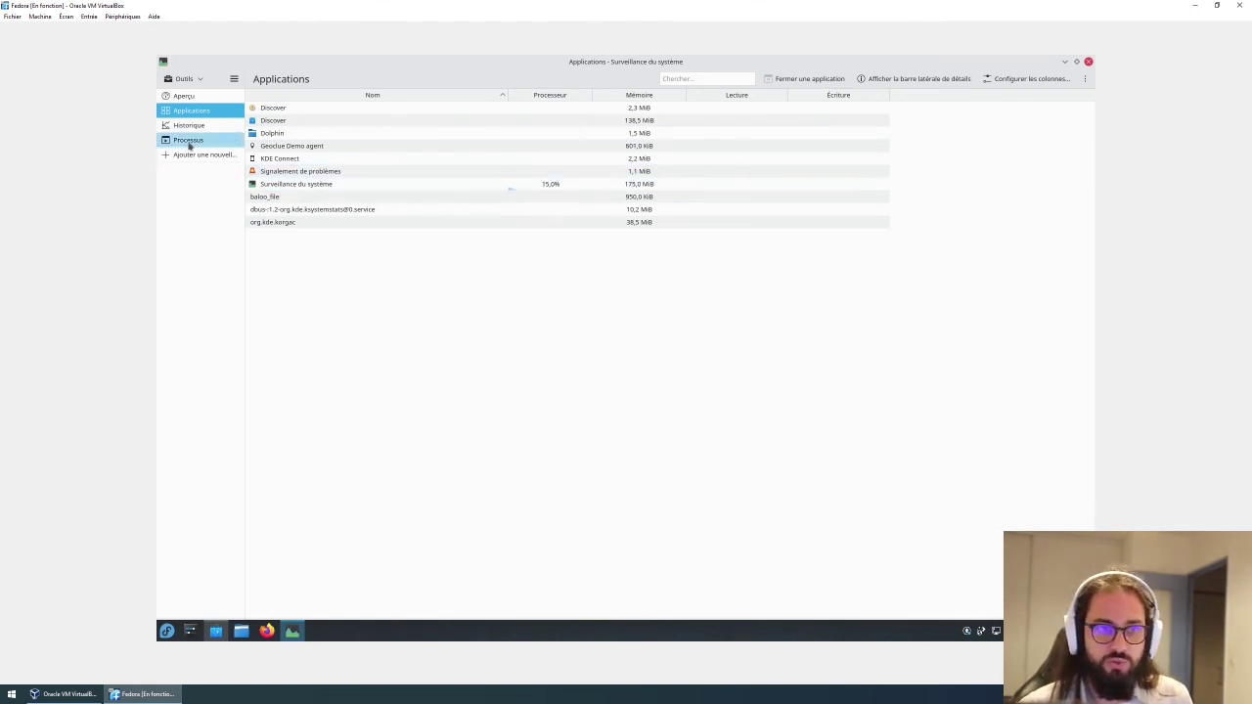
click(195, 97)
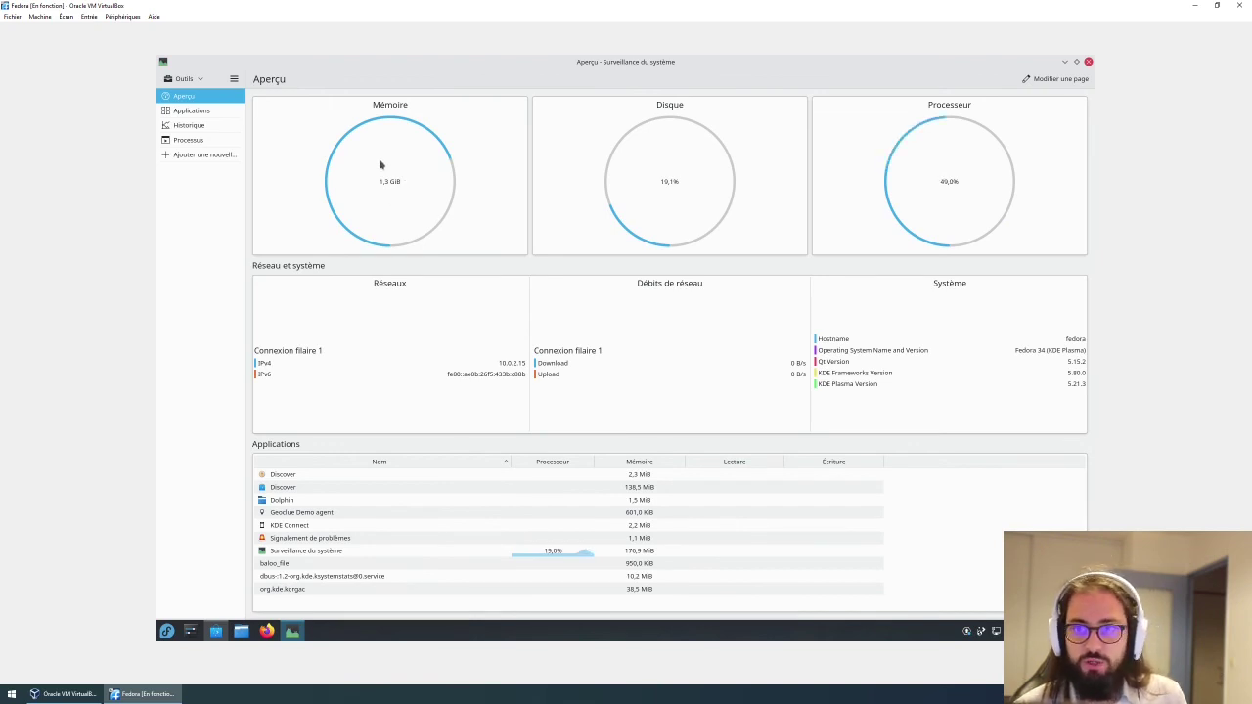
click(1057, 82)
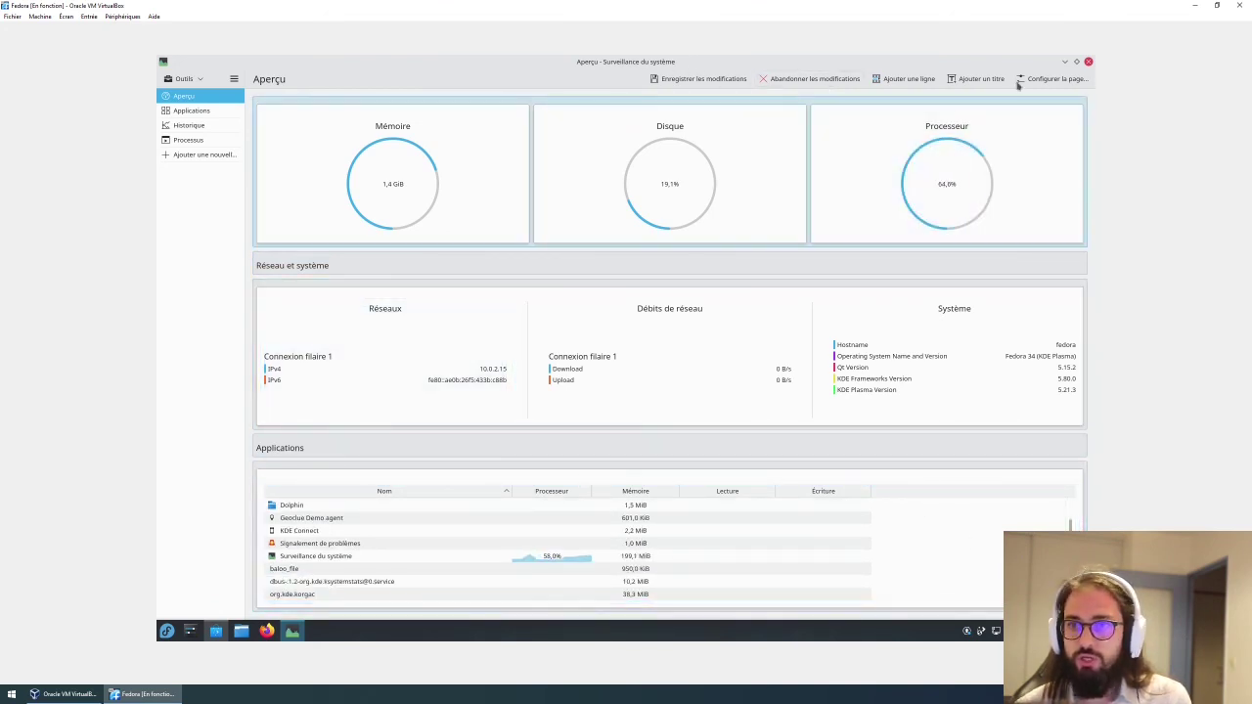
click(698, 80)
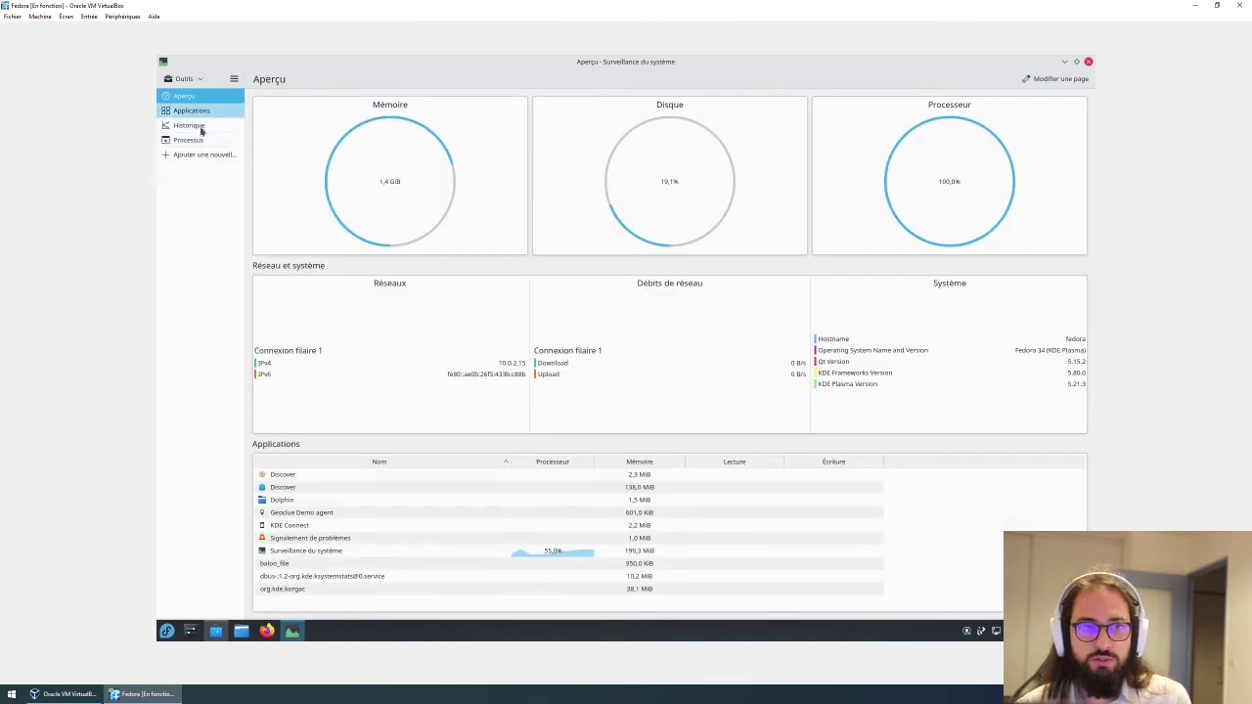
Open the Historique page to watch processor, memory and network usage graphs.
click(198, 127)
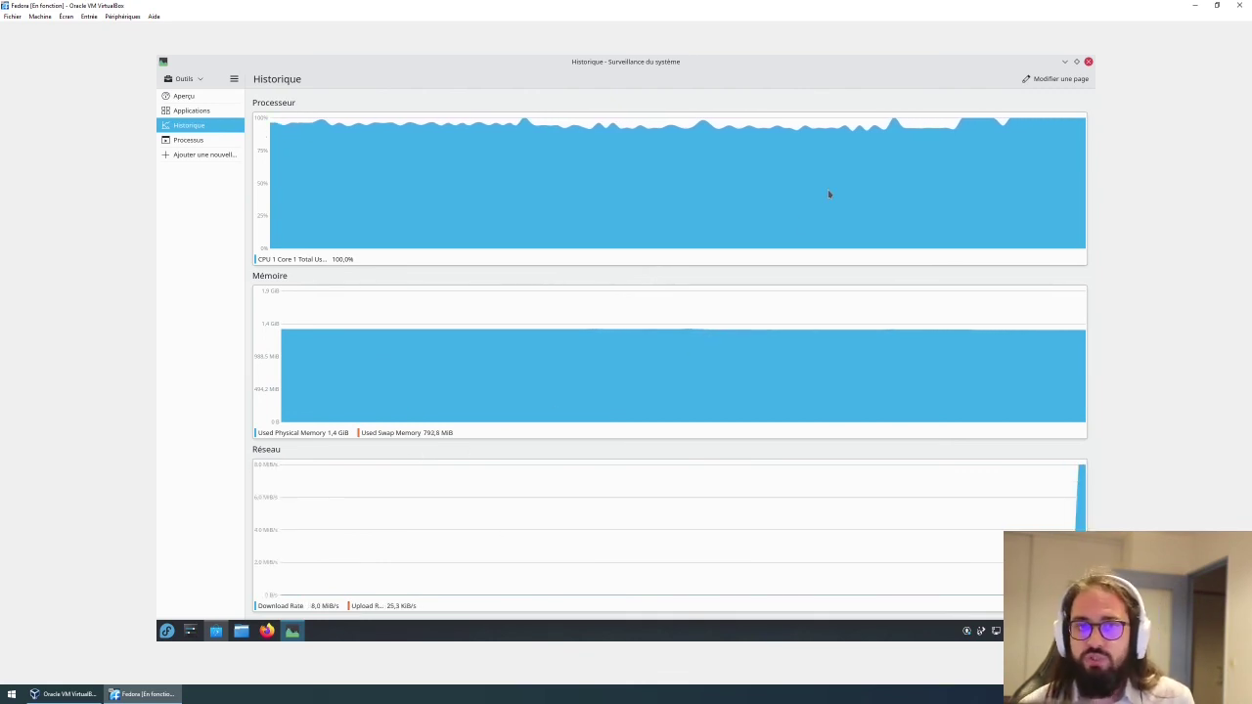
Close System Monitor and install all 309 pending updates from Discover's Tout mettre à jour.
click(1089, 62)
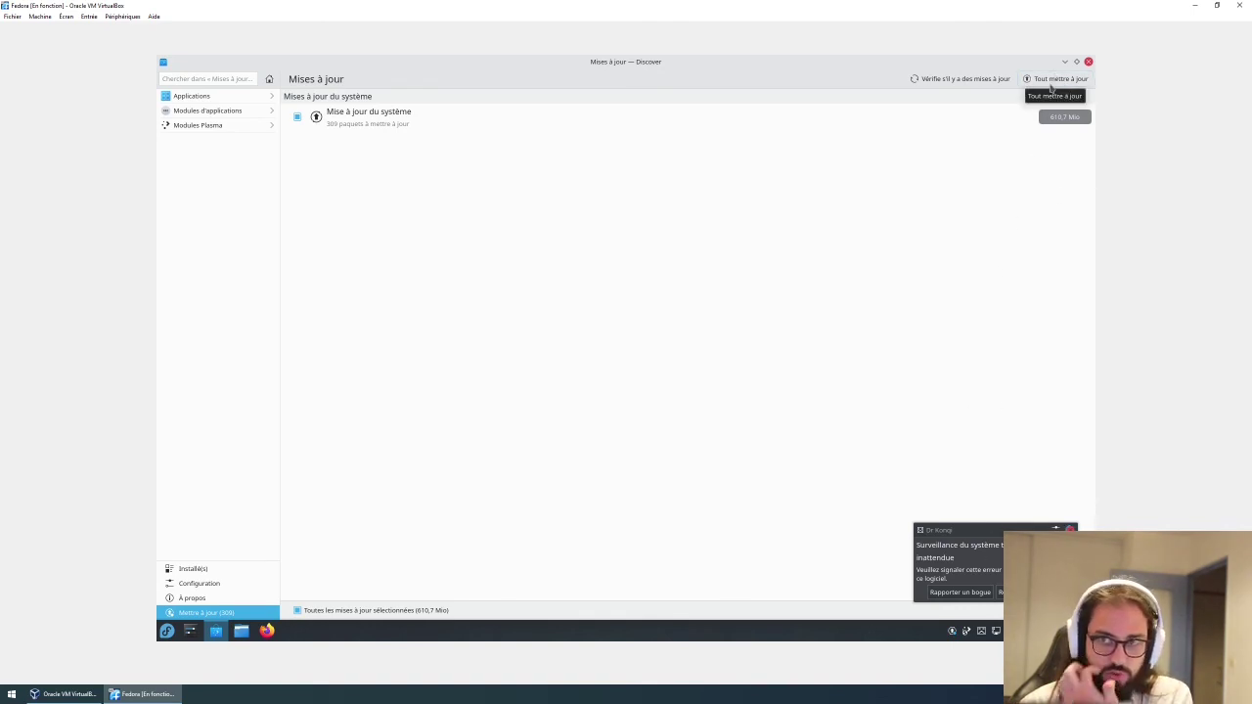
click(1052, 82)
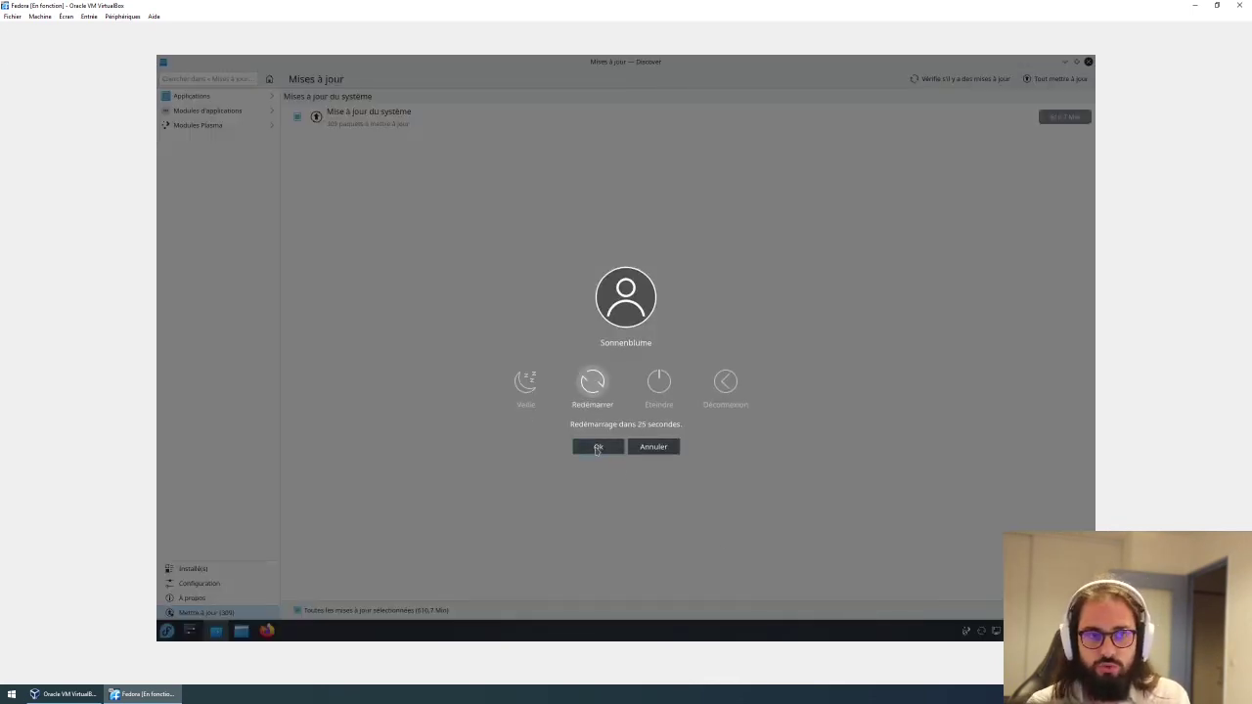
Confirm the restart and boot the 5.11.12-300.fc34 kernel entry from GRUB immediately.
click(596, 448)
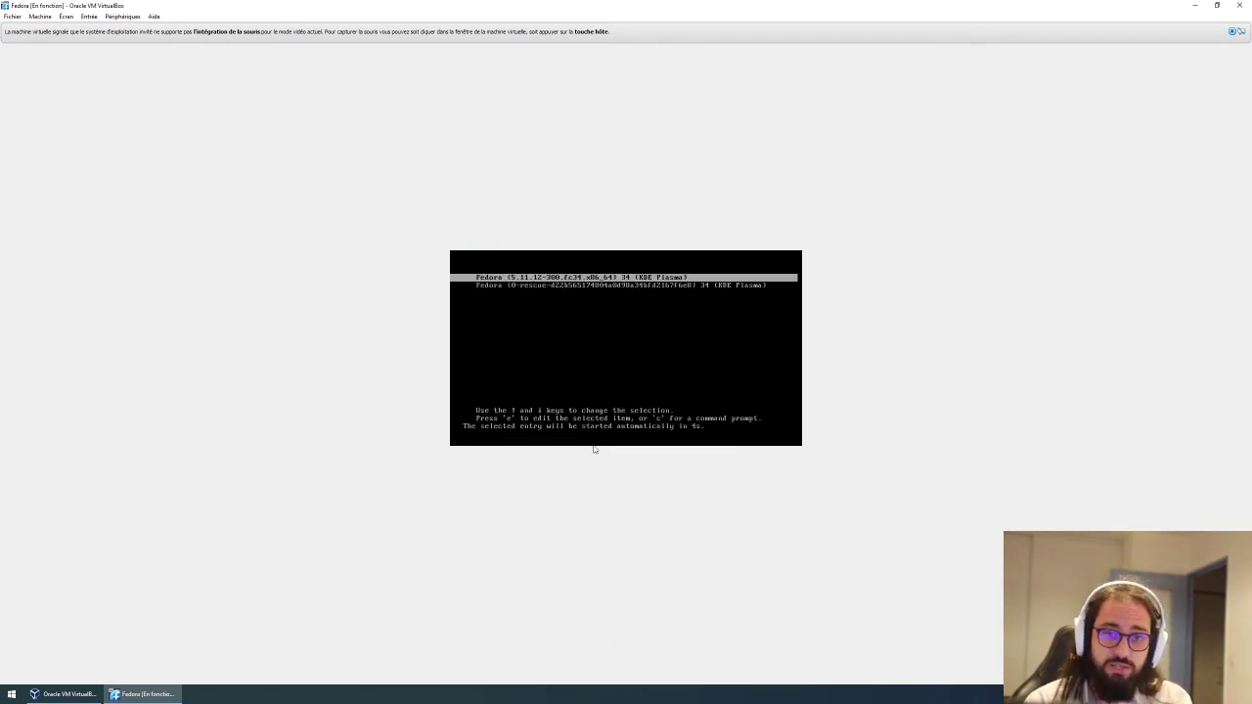
key(Return)
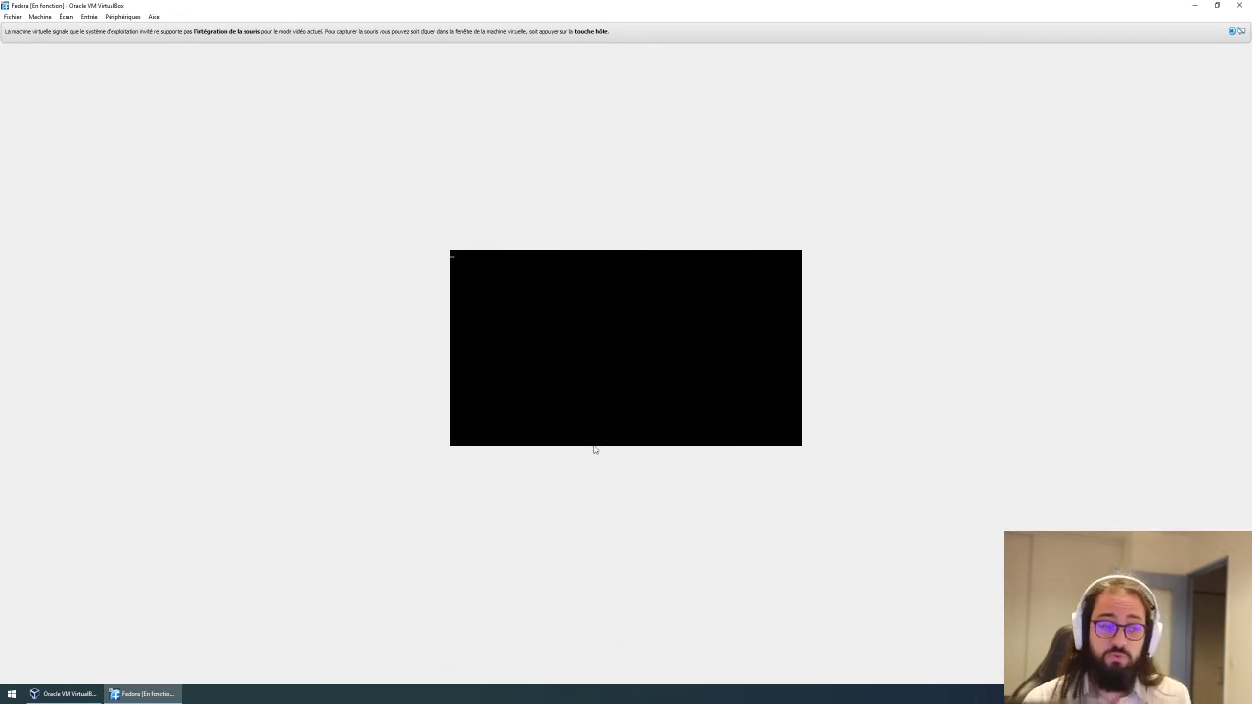